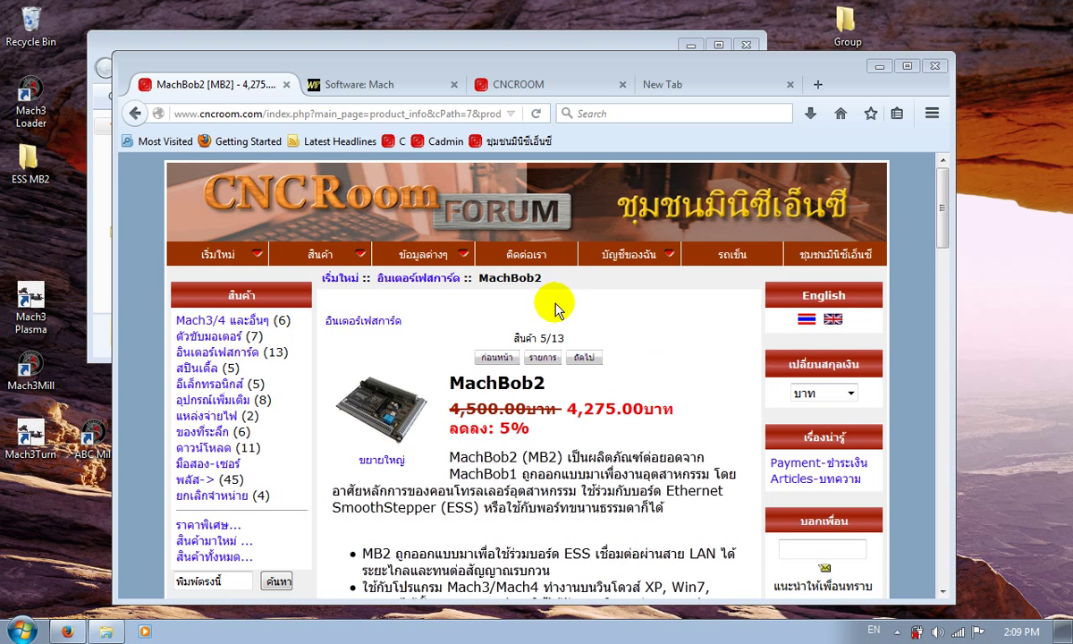
Review the related files near the end of the MachBob2 product page and the matching installers and plugins in the ESS MB2 folder
scroll(630, 307, down, 20)
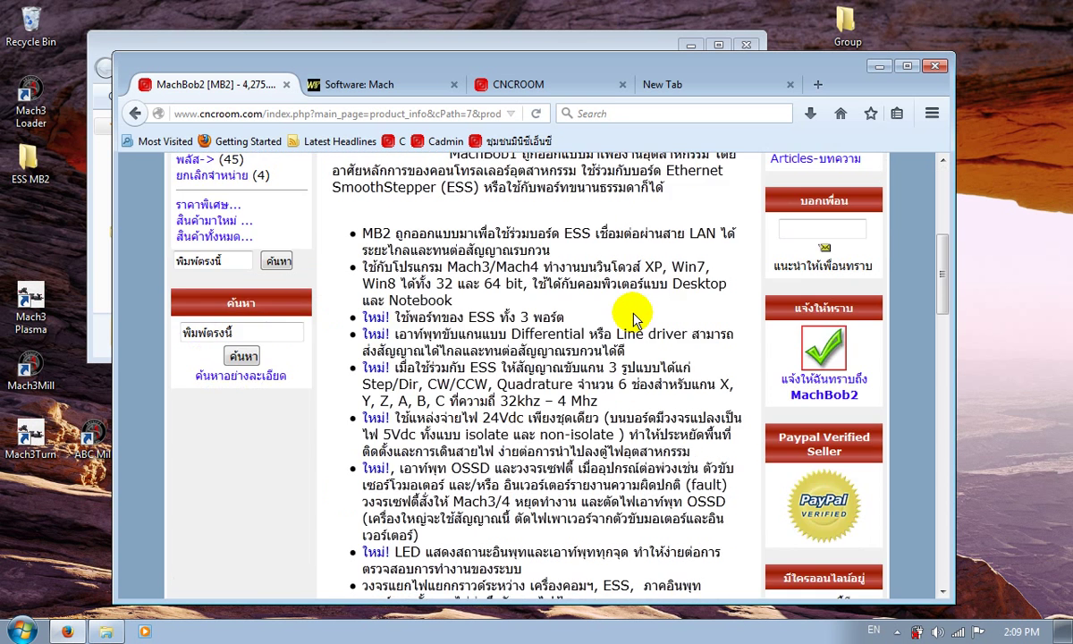
scroll(633, 308, down, 5)
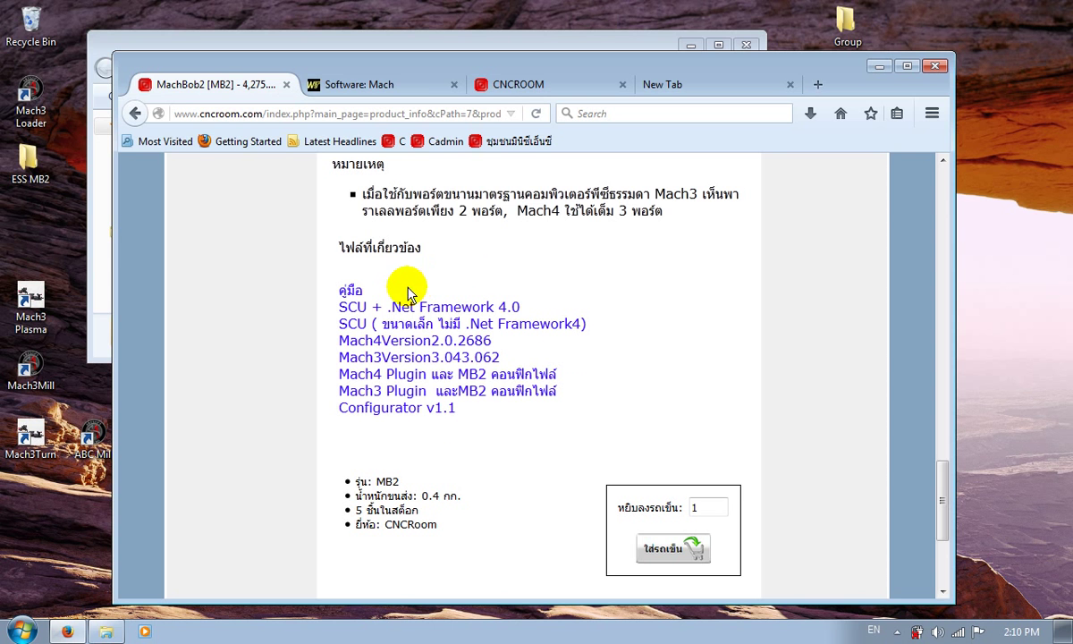
click(398, 41)
click(411, 294)
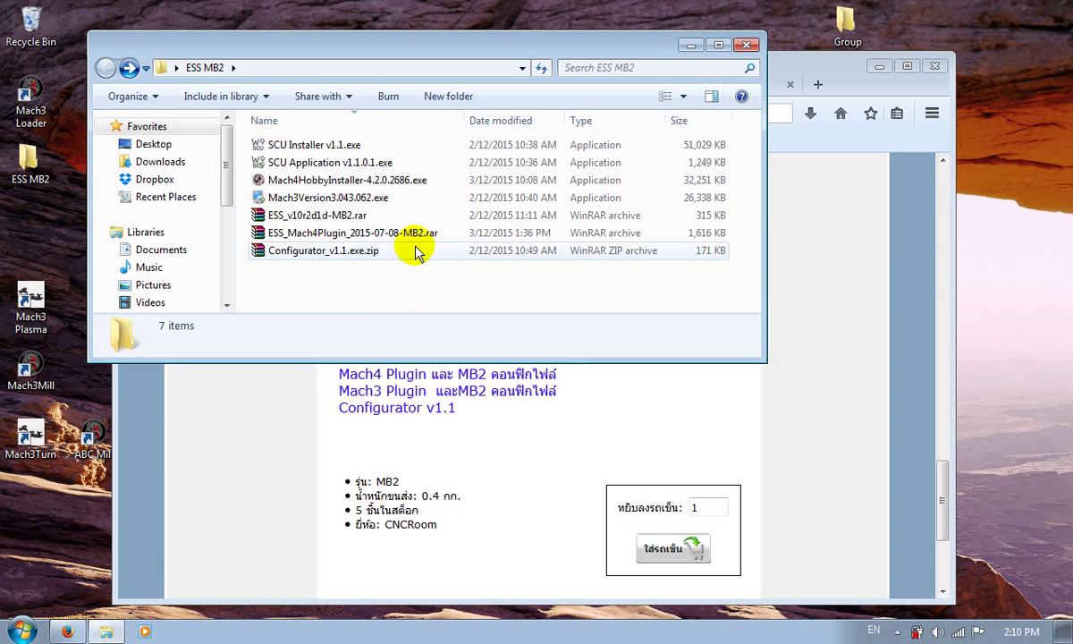
click(383, 182)
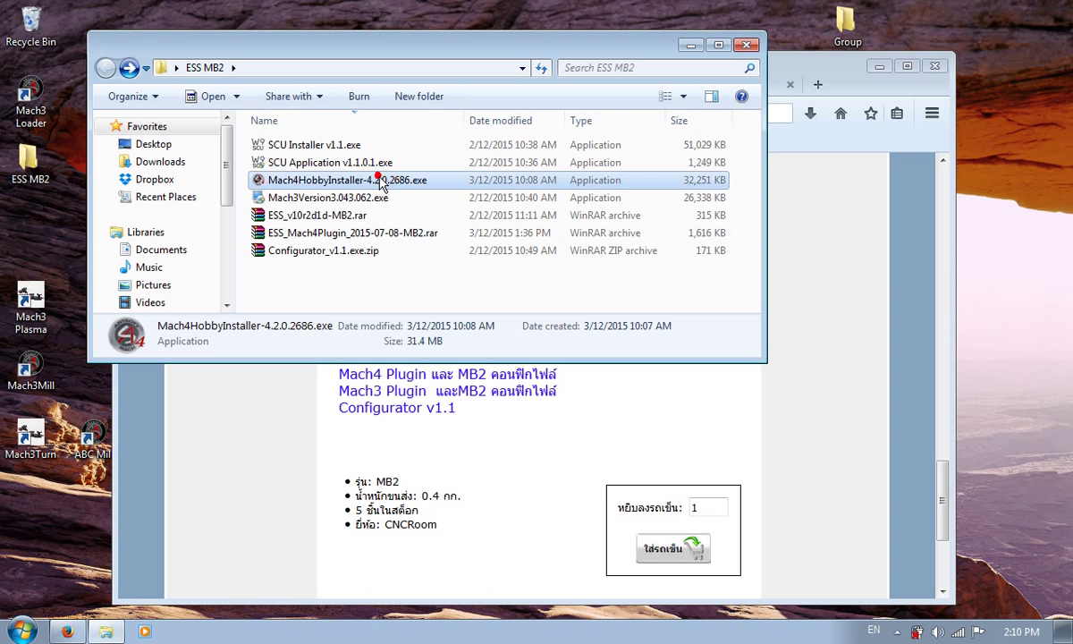
click(357, 163)
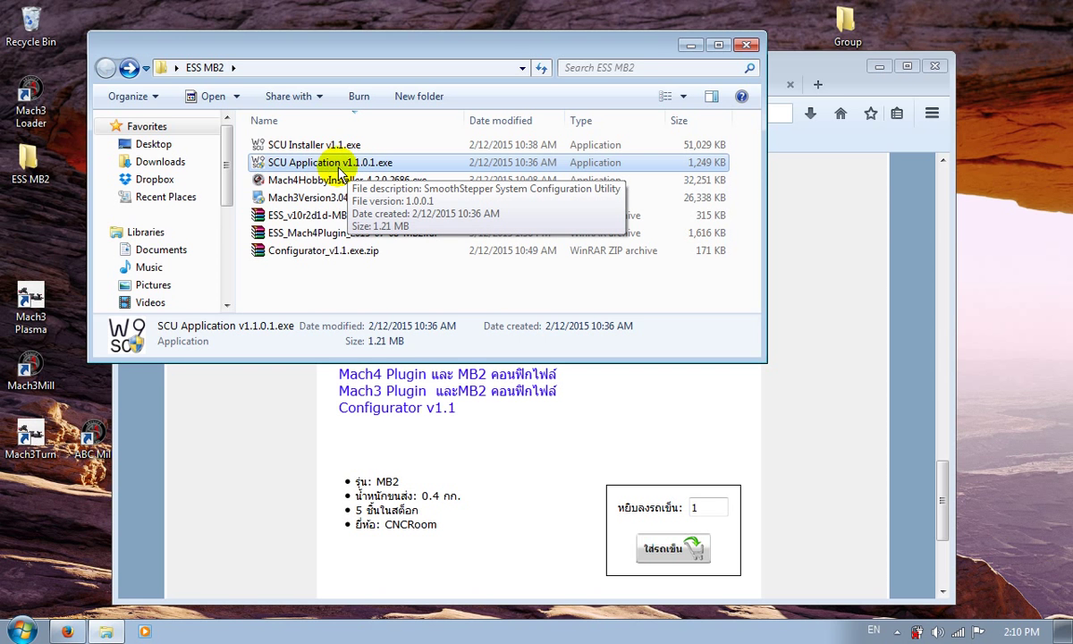
click(380, 301)
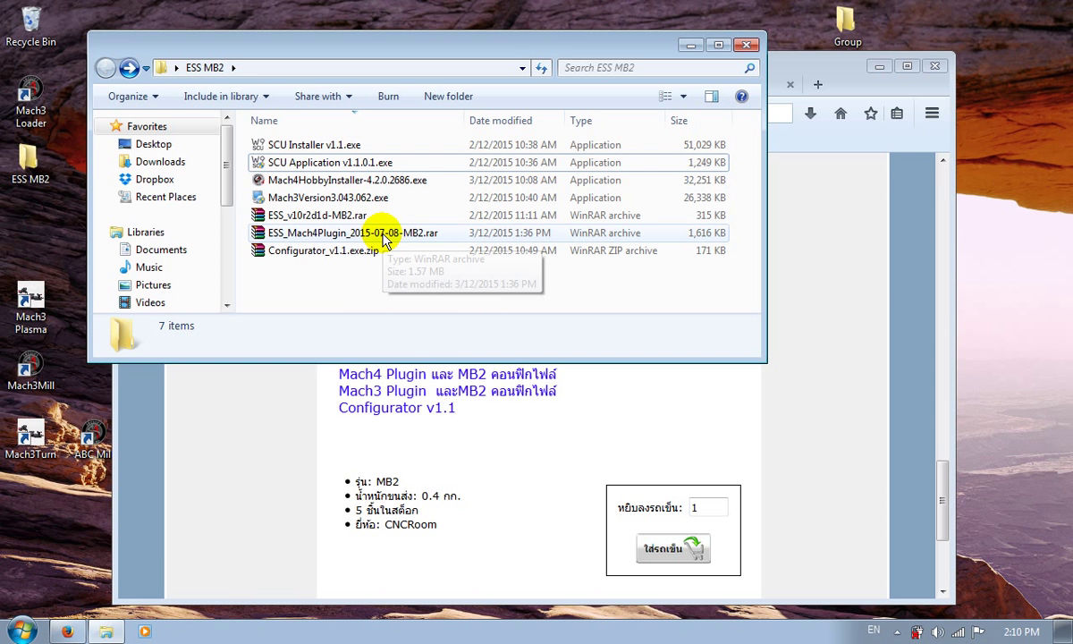
click(380, 236)
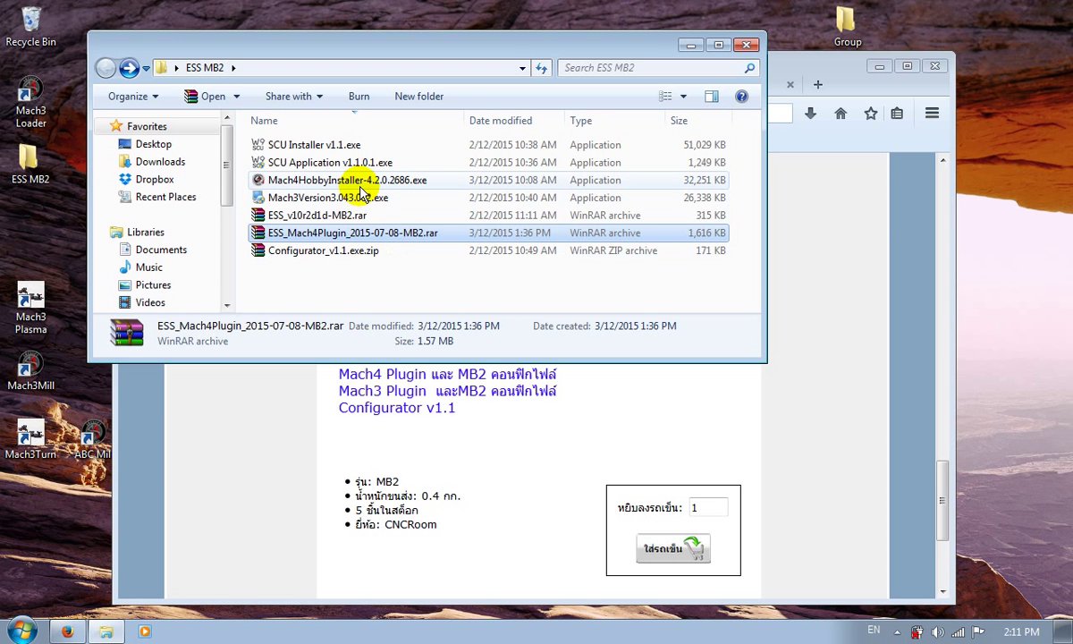
Run Mach4HobbyInstaller-4.2.0.2686.exe, agree to the license and liability contract, and complete the Mach4Hobby installation
click(337, 180)
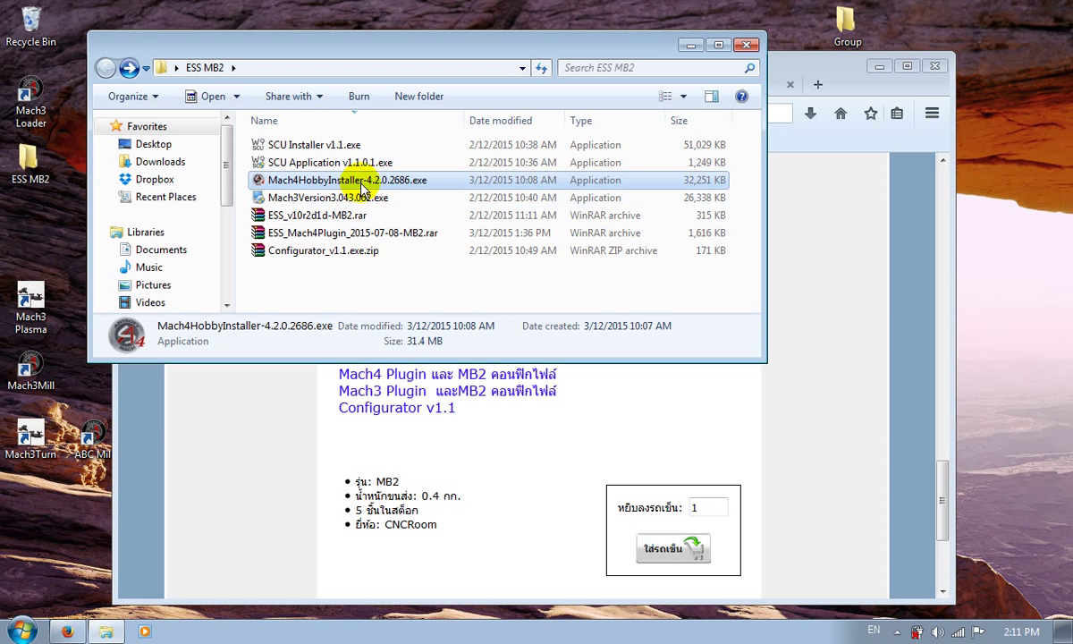
double_click(362, 183)
click(586, 330)
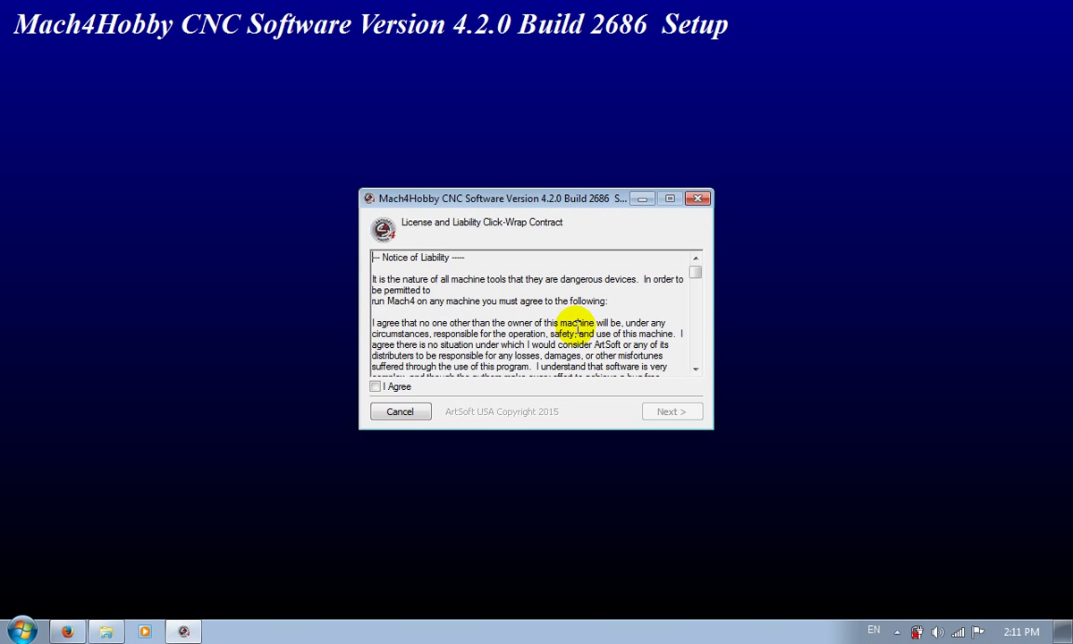
click(375, 386)
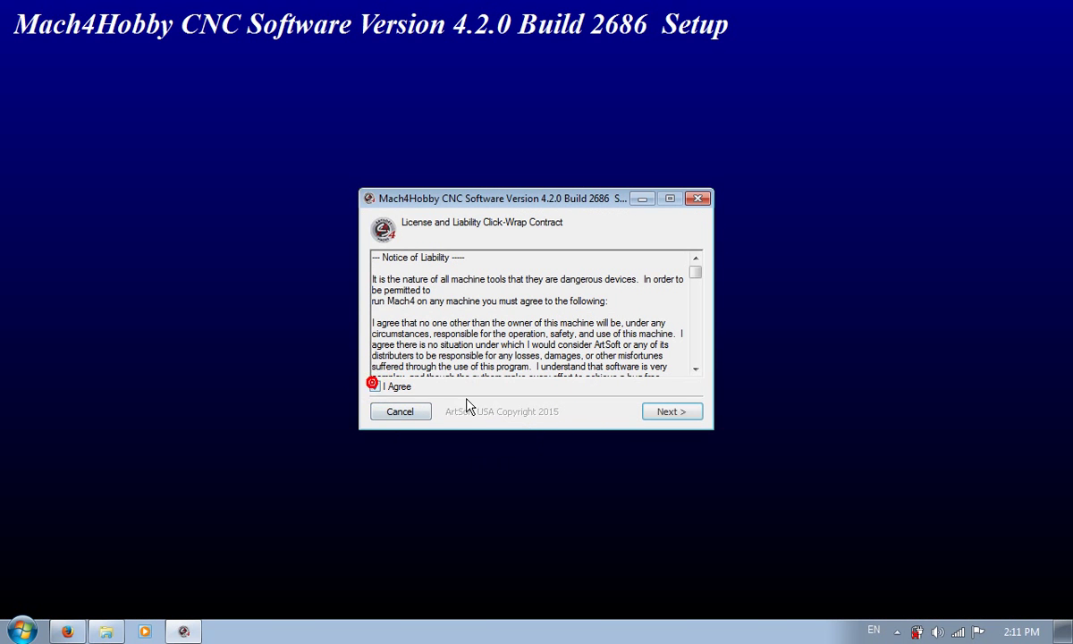
click(676, 415)
click(674, 413)
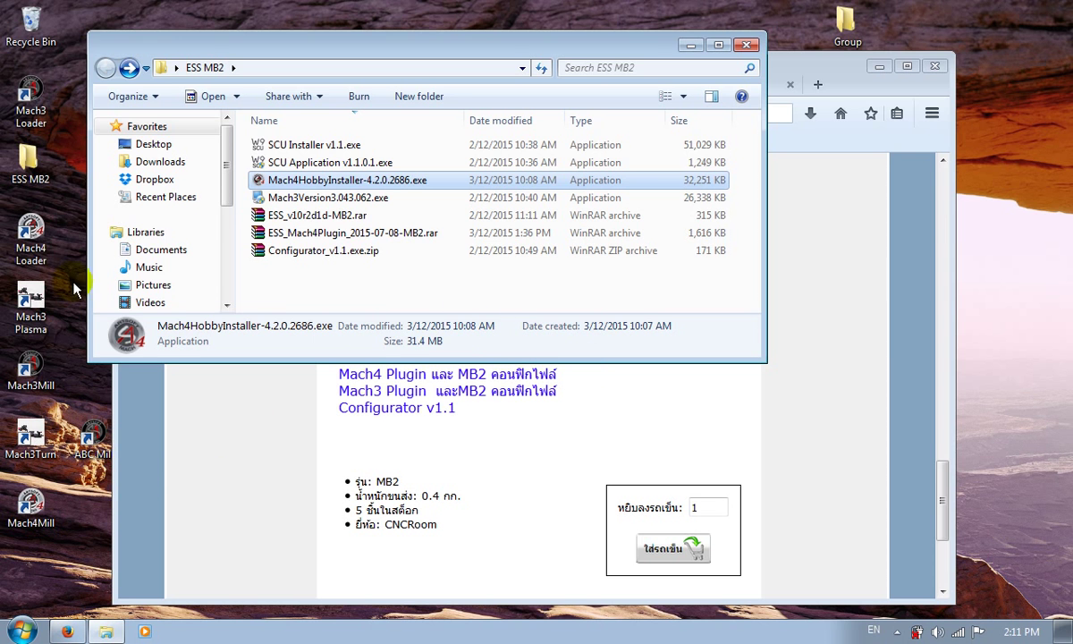
click(371, 294)
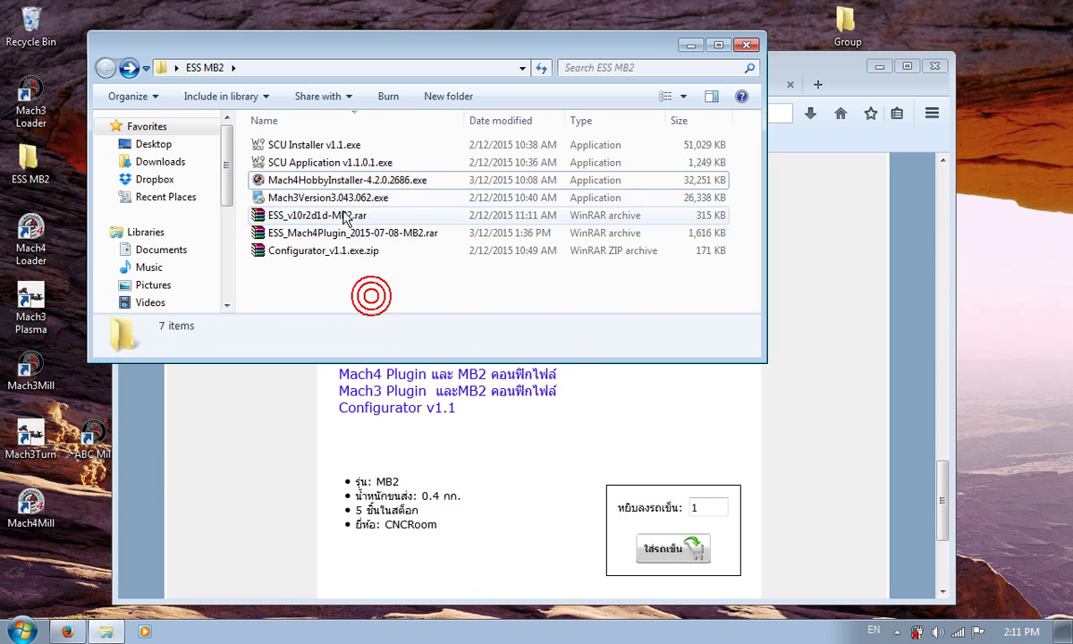
click(320, 162)
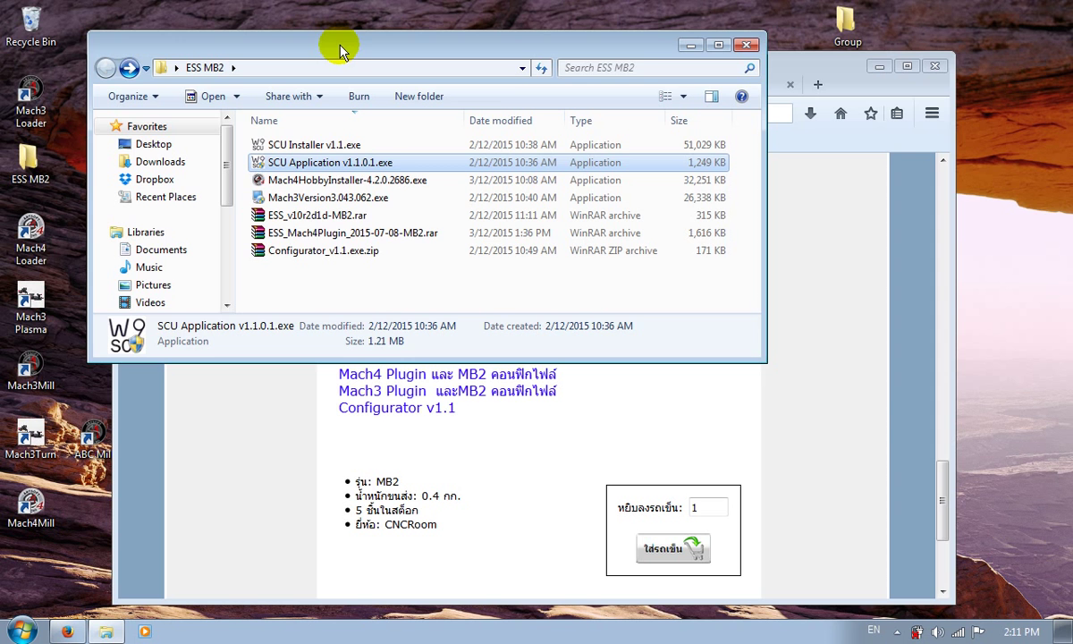
click(774, 306)
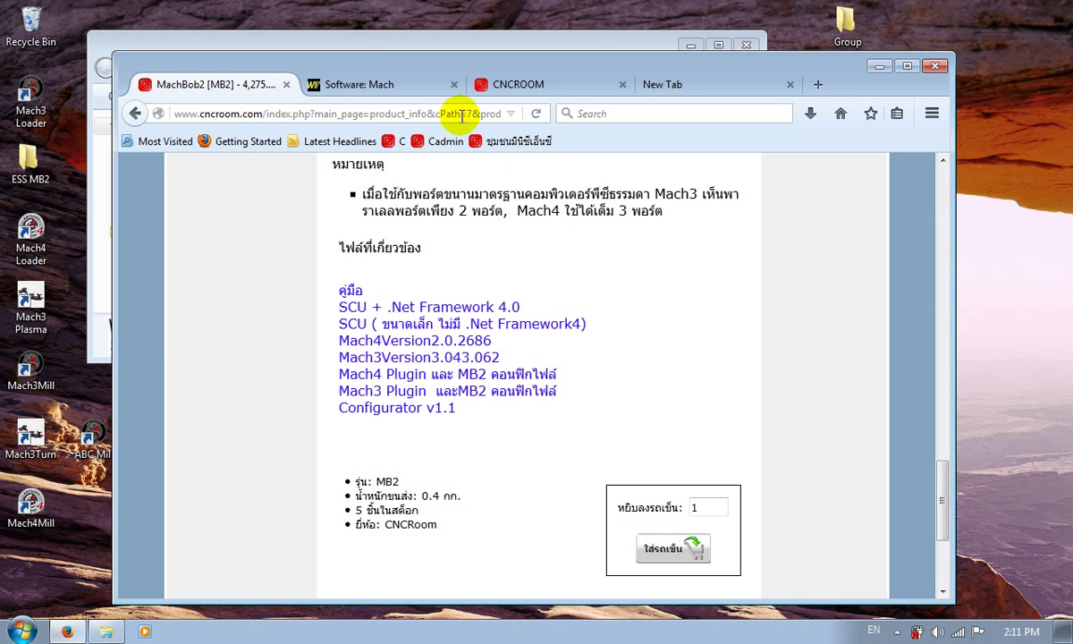
drag(384, 53, 399, 64)
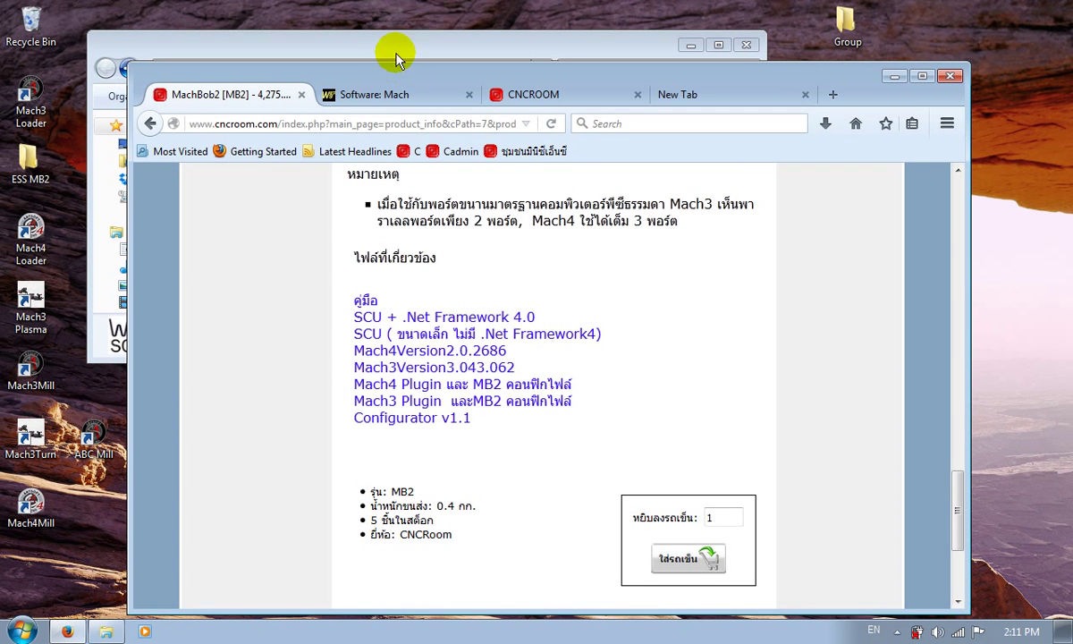
click(394, 53)
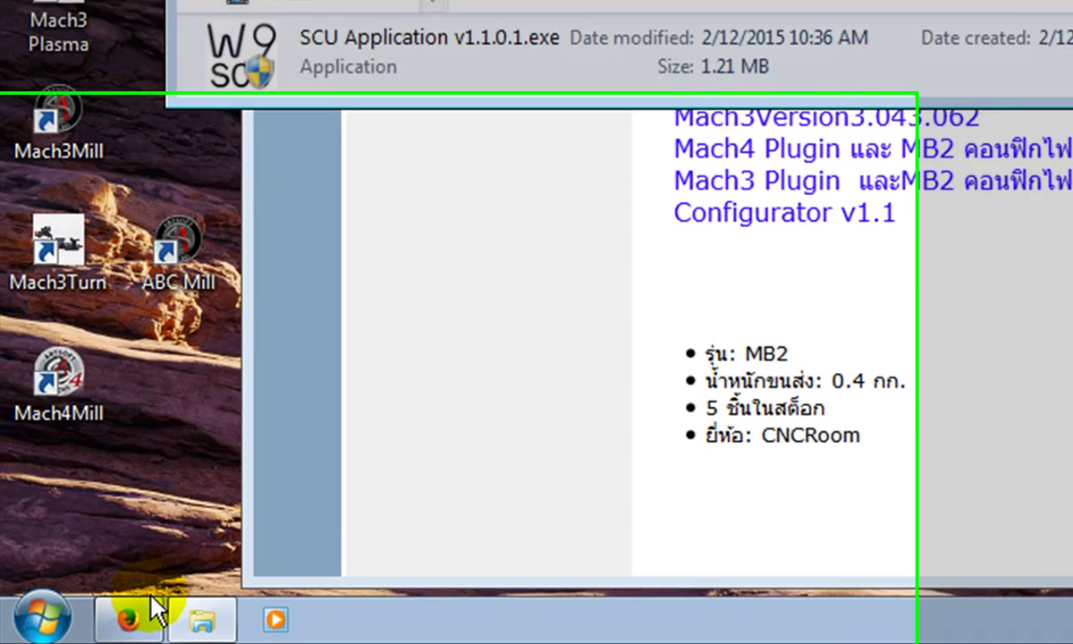
Open the Windows Firewall settings by running firewall.cpl
key(super+r)
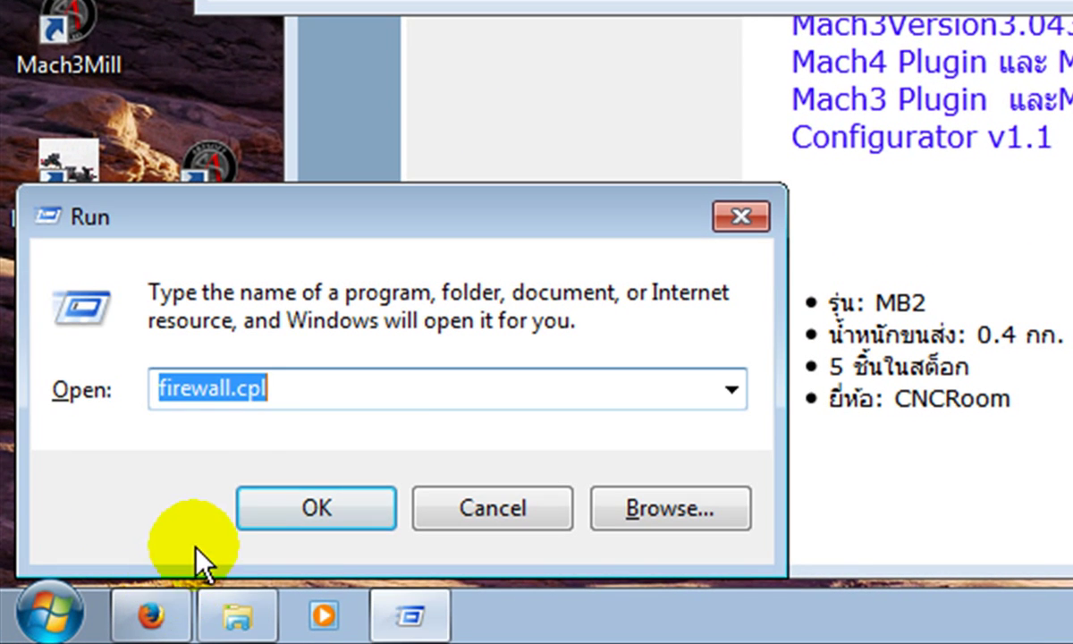
click(331, 389)
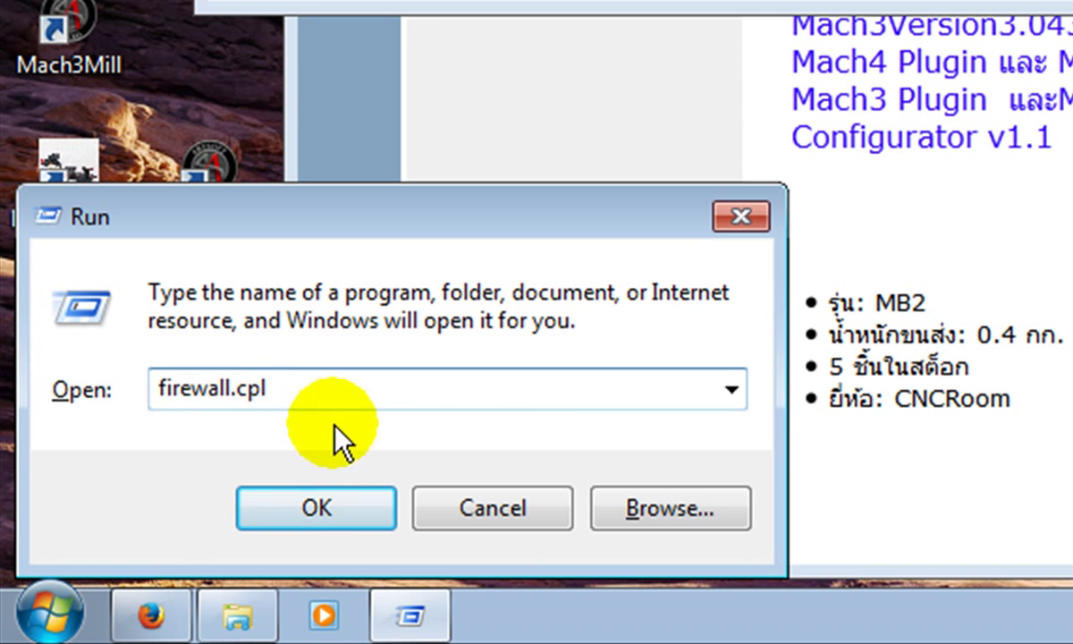
click(317, 509)
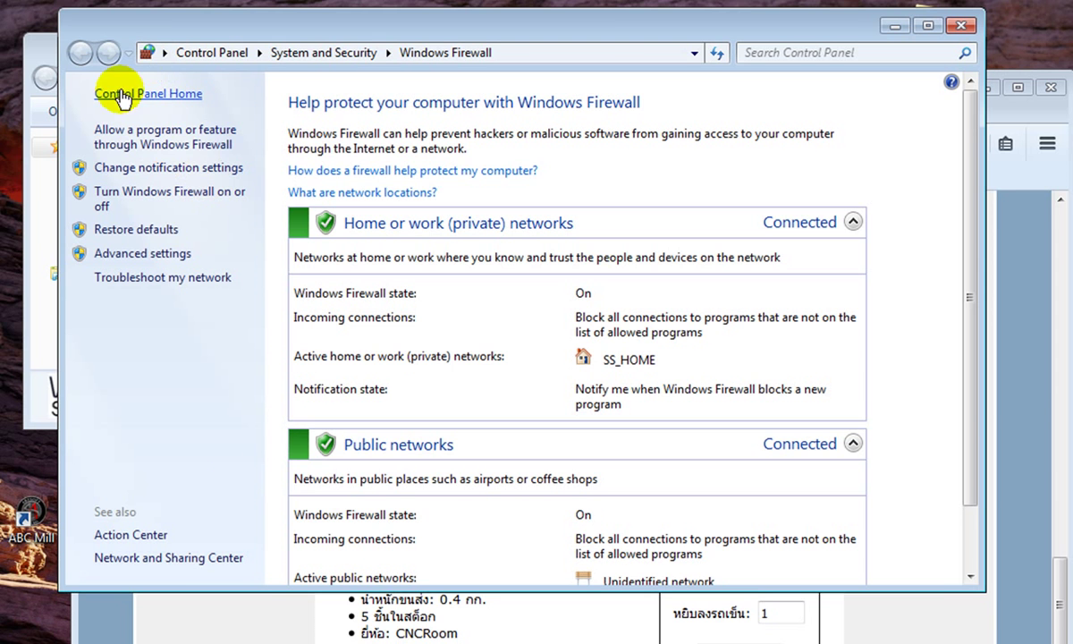
Examine the programs and features allowed through Windows Firewall, leave the list without changes, and close the firewall settings
click(217, 146)
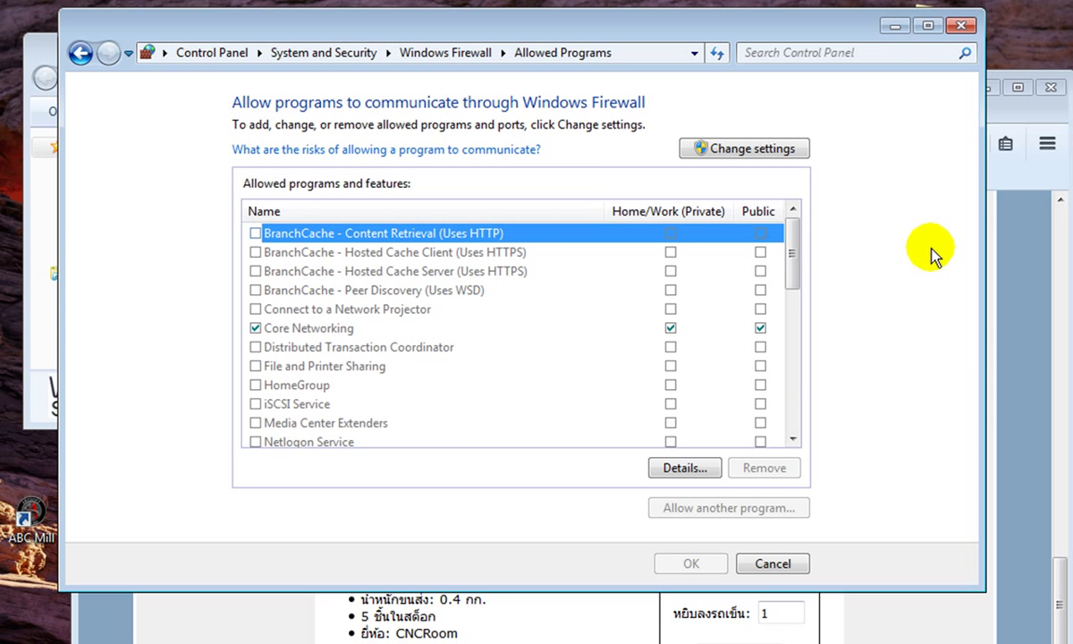
drag(798, 257, 796, 288)
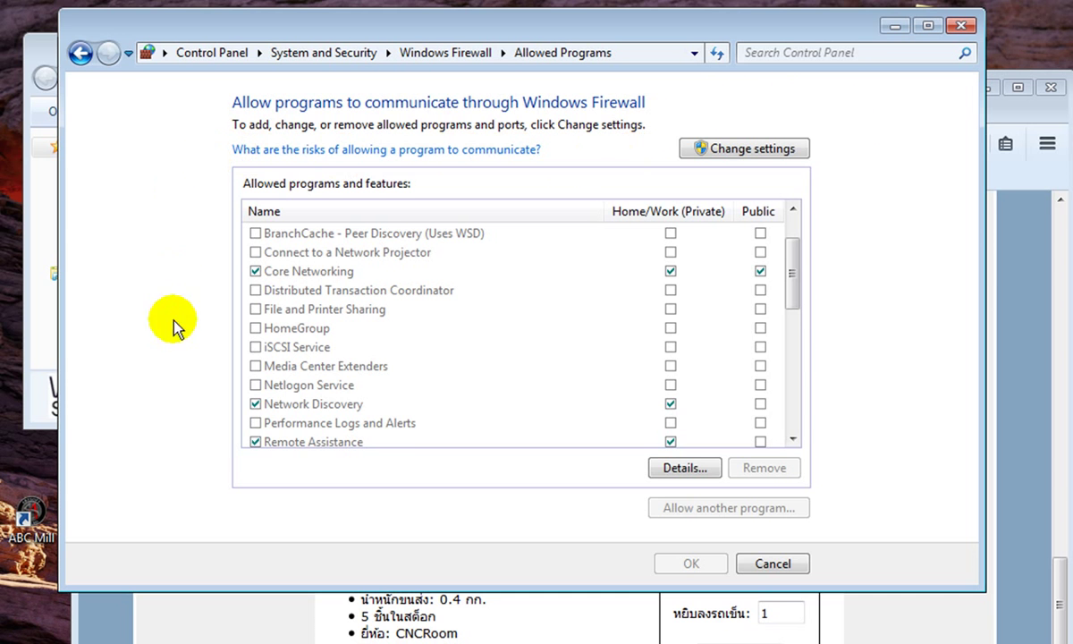
drag(794, 272, 773, 299)
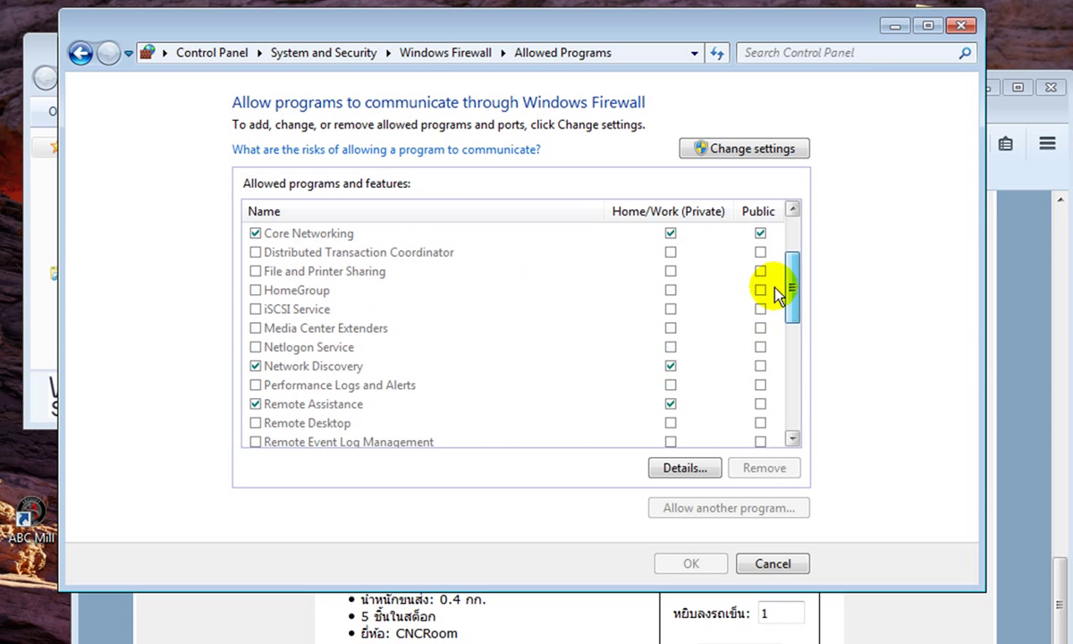
click(784, 564)
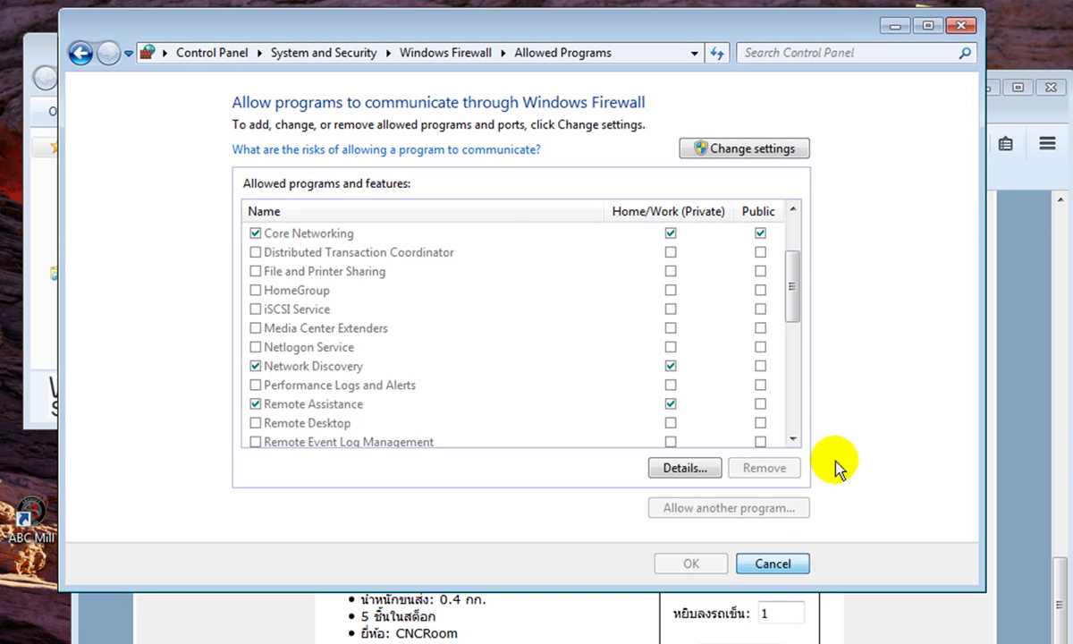
drag(797, 313, 792, 282)
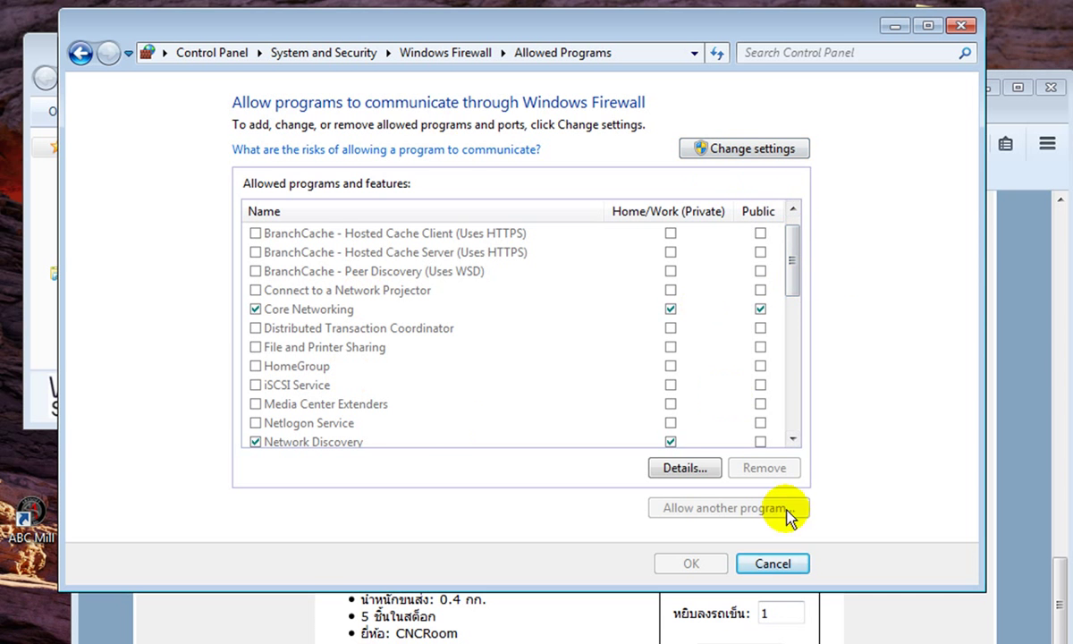
click(792, 562)
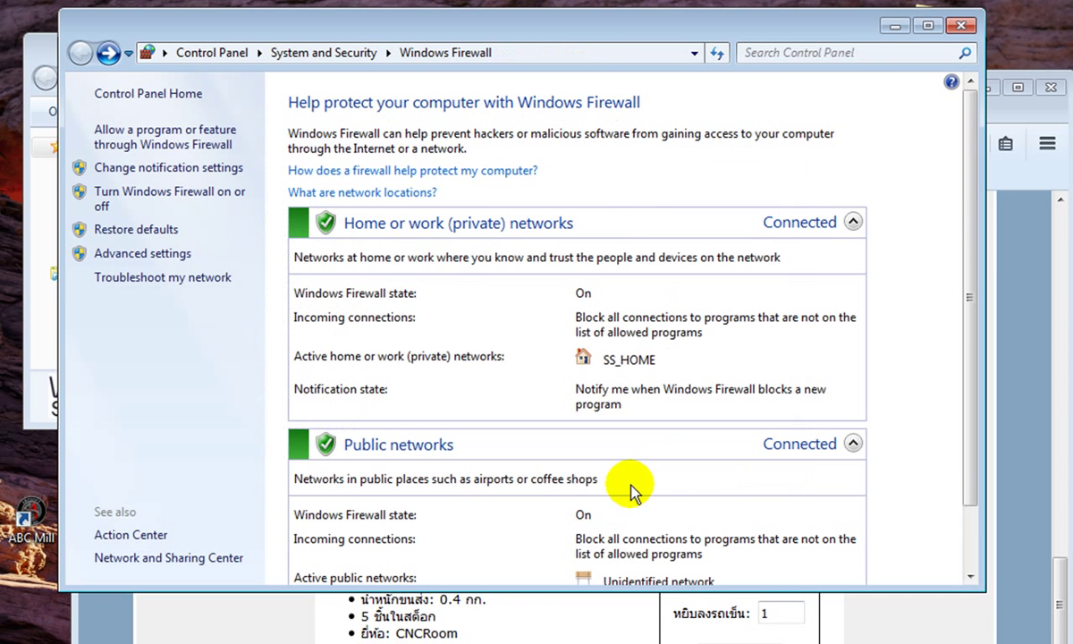
click(960, 25)
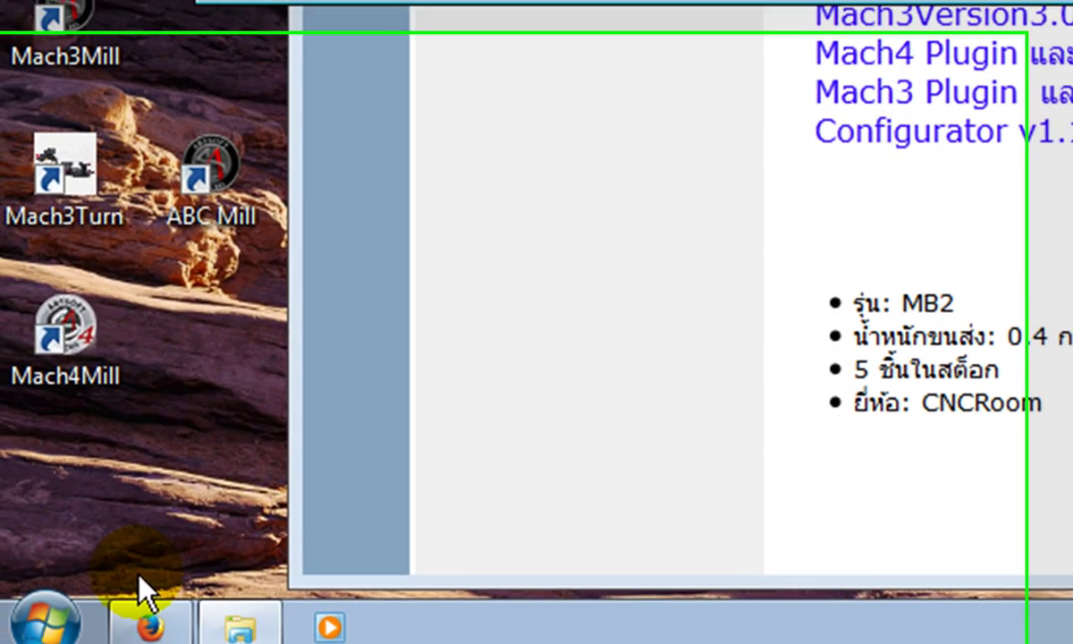
Open the Network Connections window by running ncpa.cpl
key(super+r)
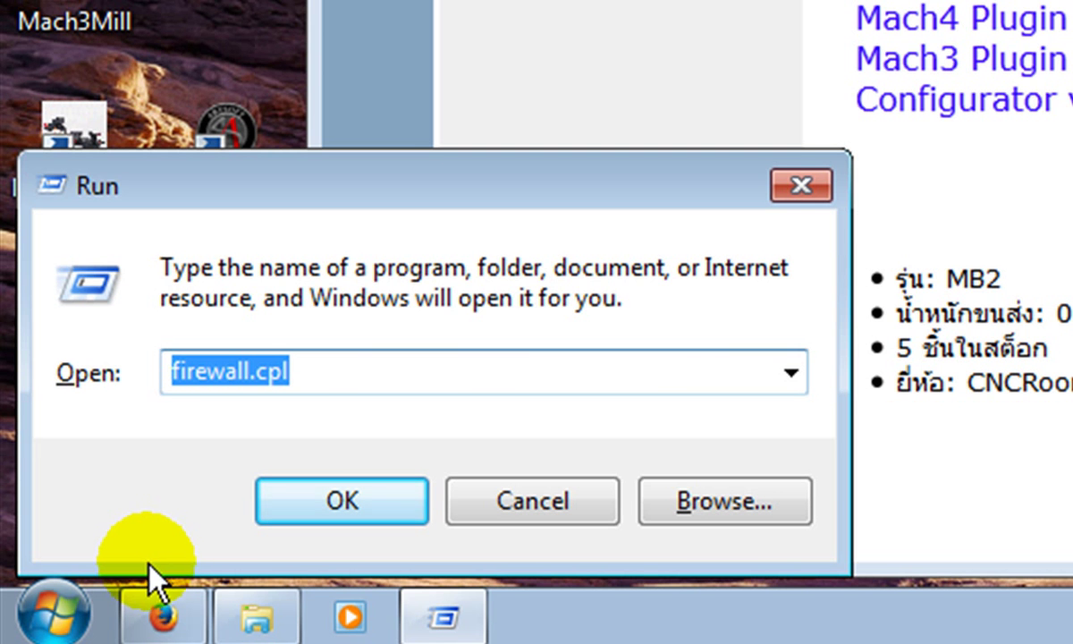
click(786, 369)
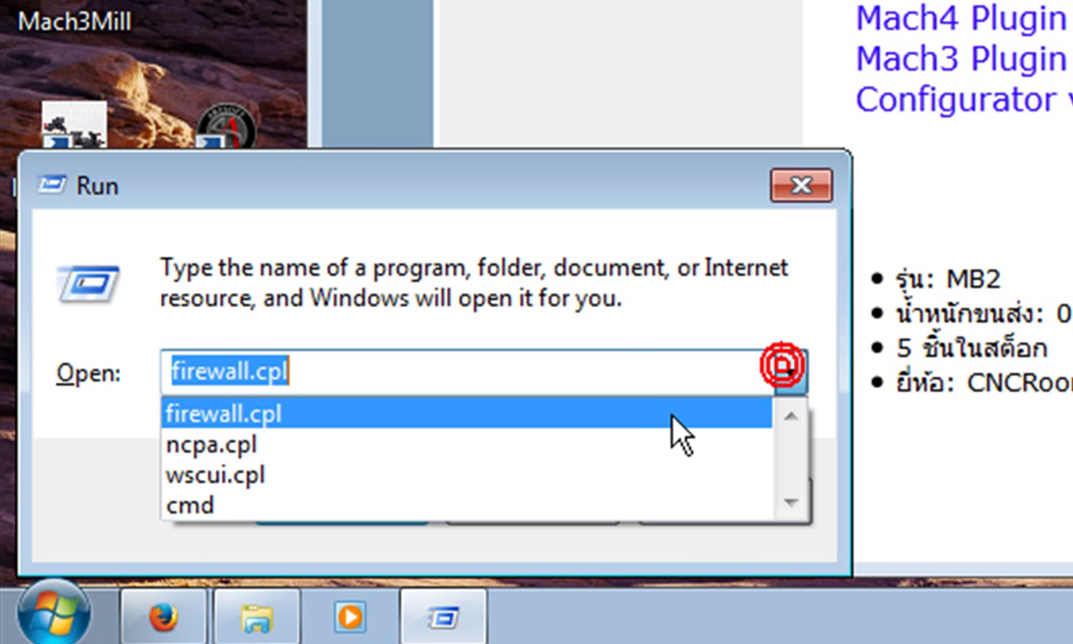
click(603, 439)
click(413, 506)
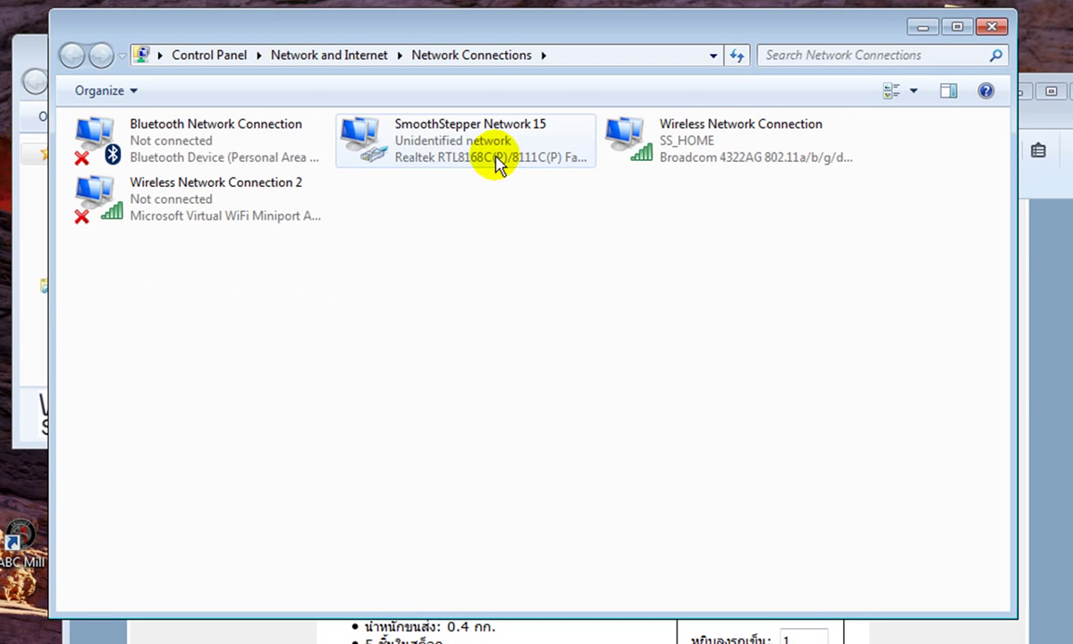
Check the Internet Protocol Version 4 (TCP/IPv4) settings of the SmoothStepper Network 15 connection and close its properties without changes
right_click(485, 165)
click(407, 357)
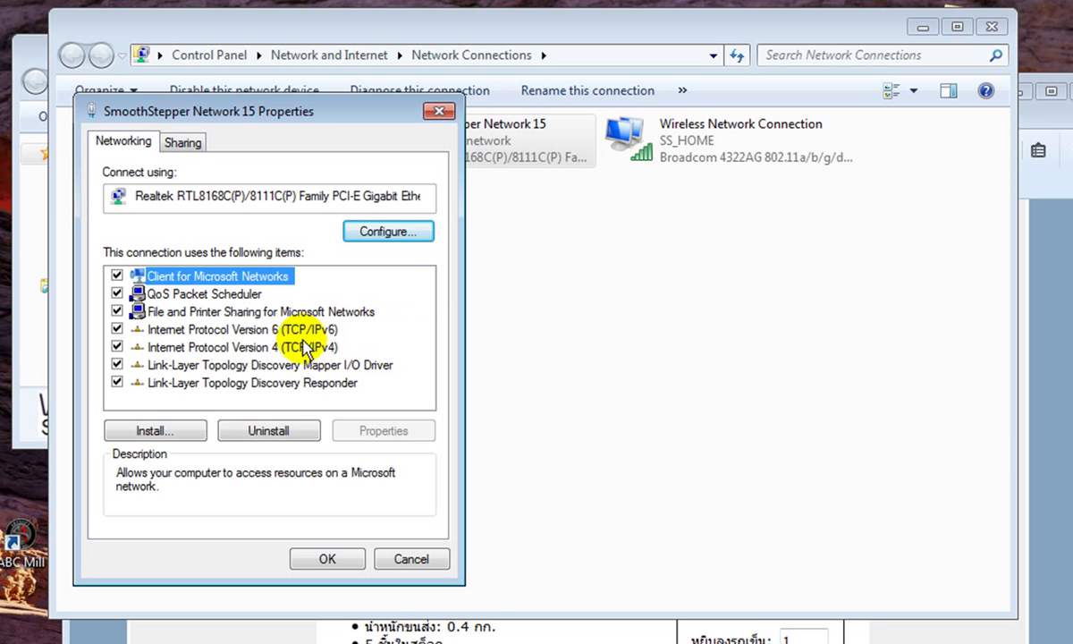
click(273, 349)
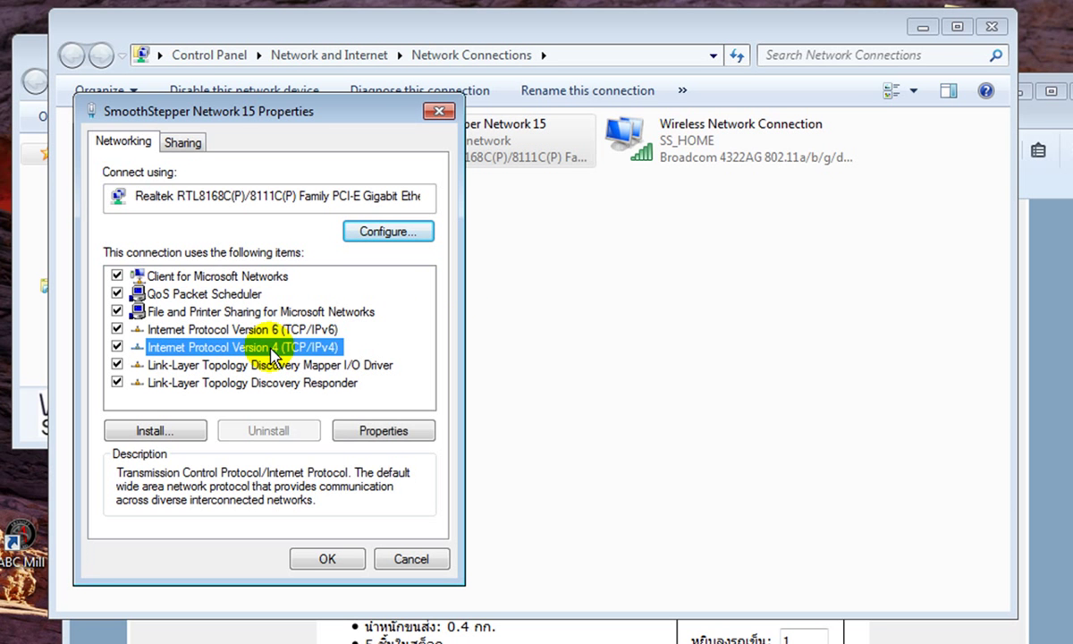
double_click(317, 350)
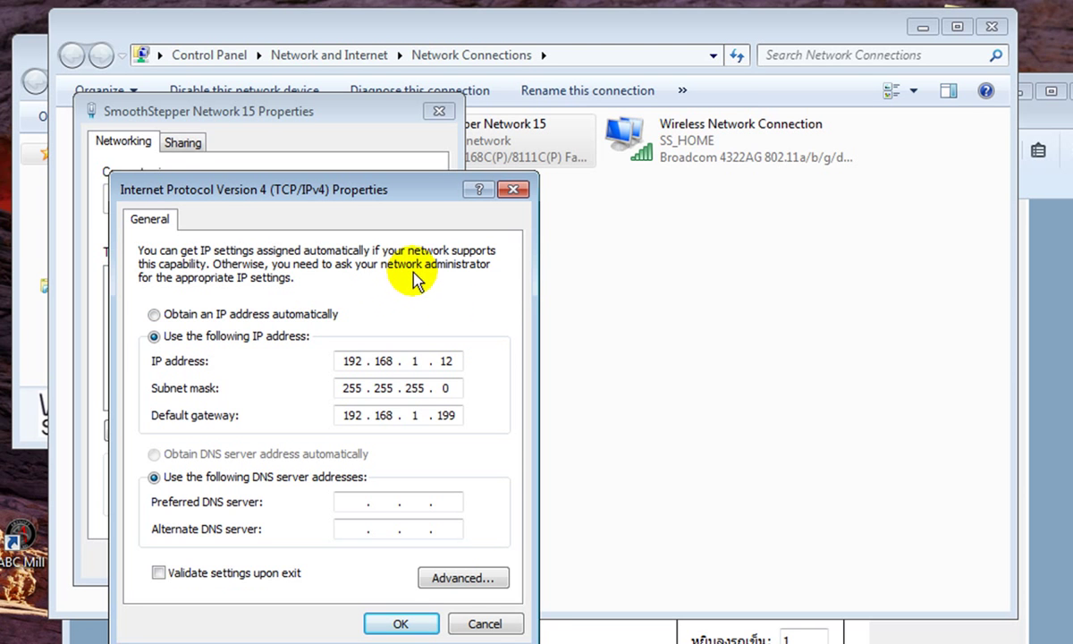
drag(426, 190, 460, 205)
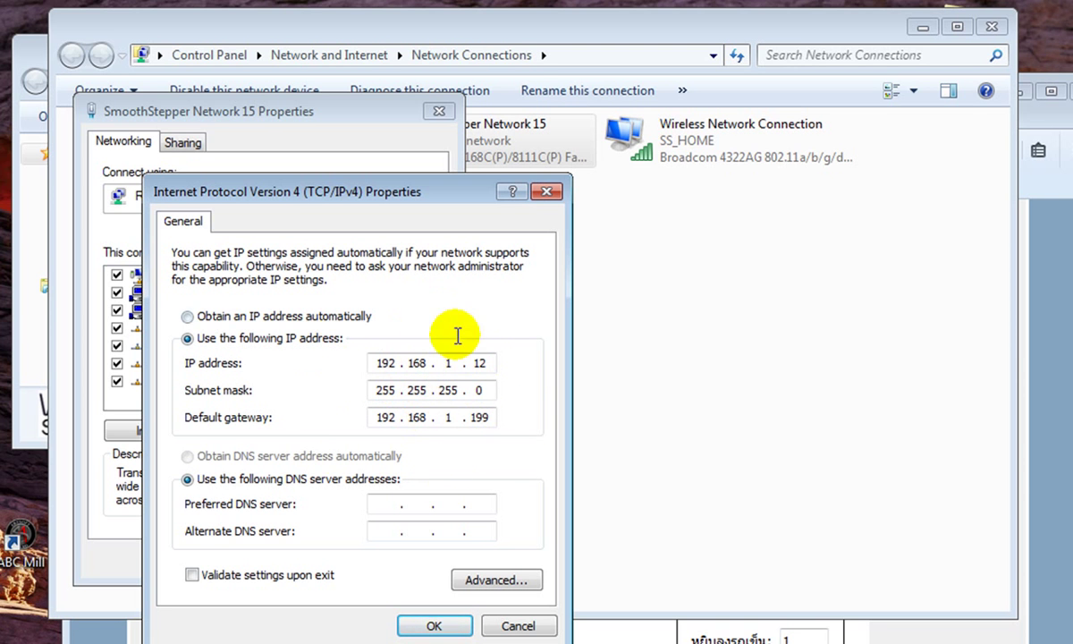
click(518, 626)
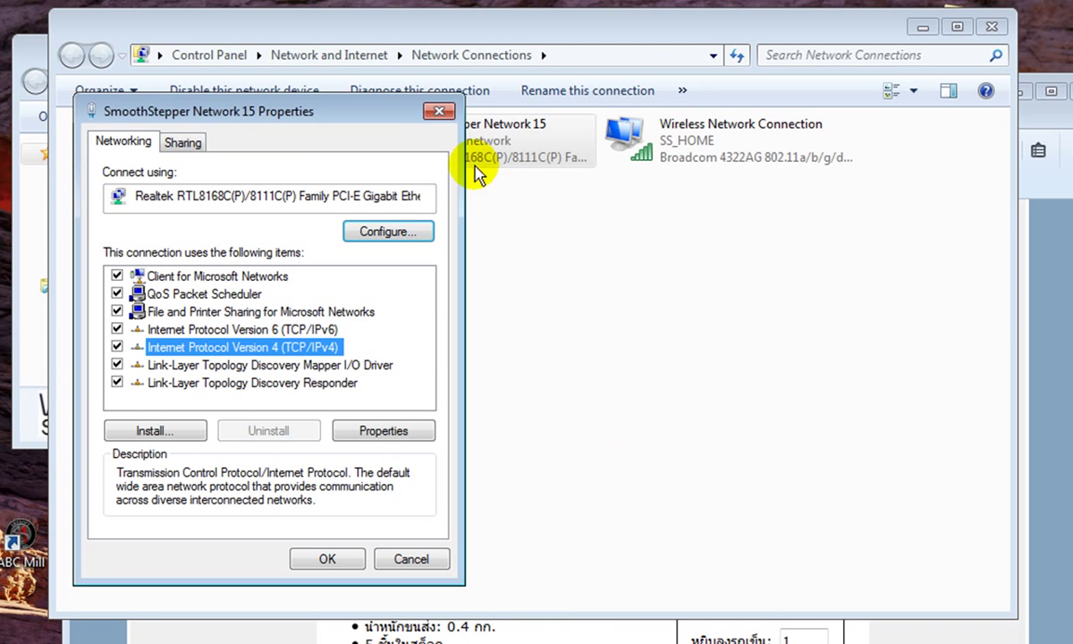
click(438, 111)
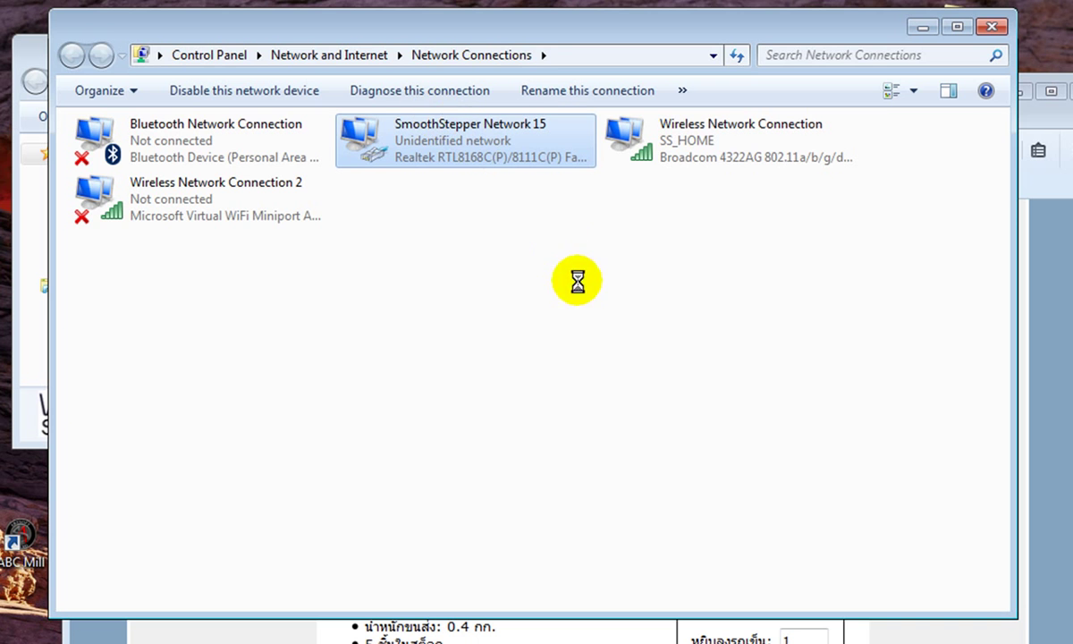
Move the Network Connections window off the ESS MB2 folder window, bring that folder forward, and close Network Connections
drag(532, 38, 575, 156)
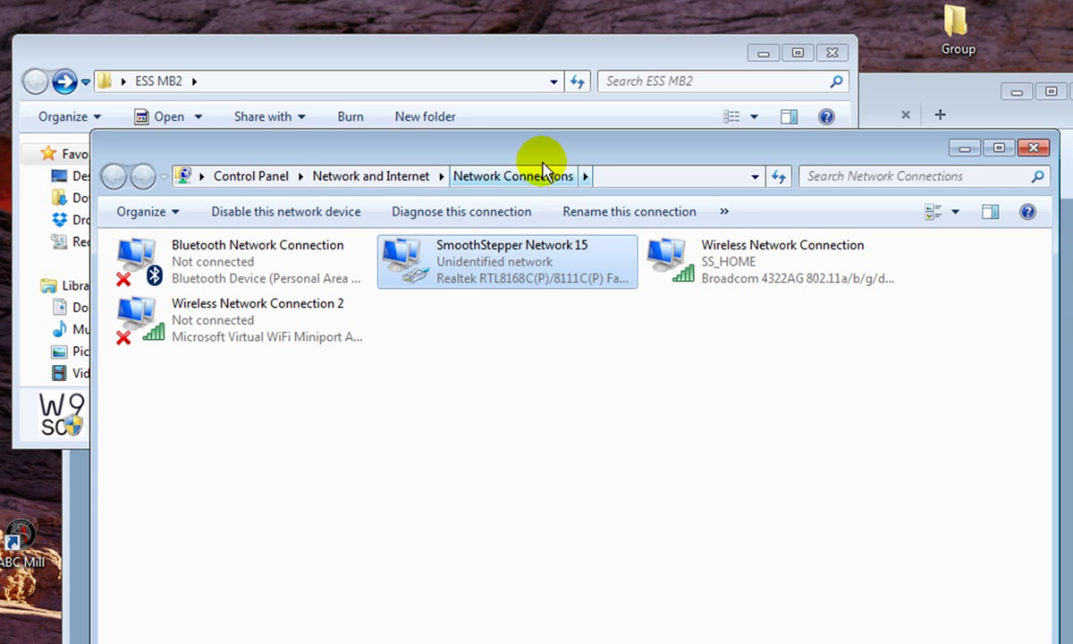
drag(542, 150, 573, 151)
click(479, 53)
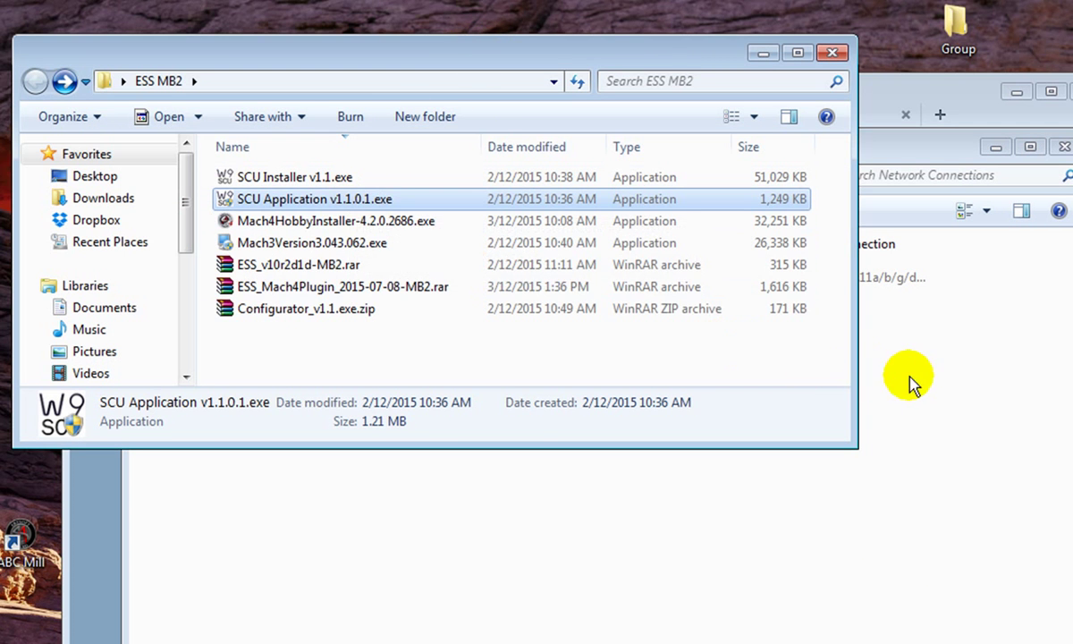
click(1057, 149)
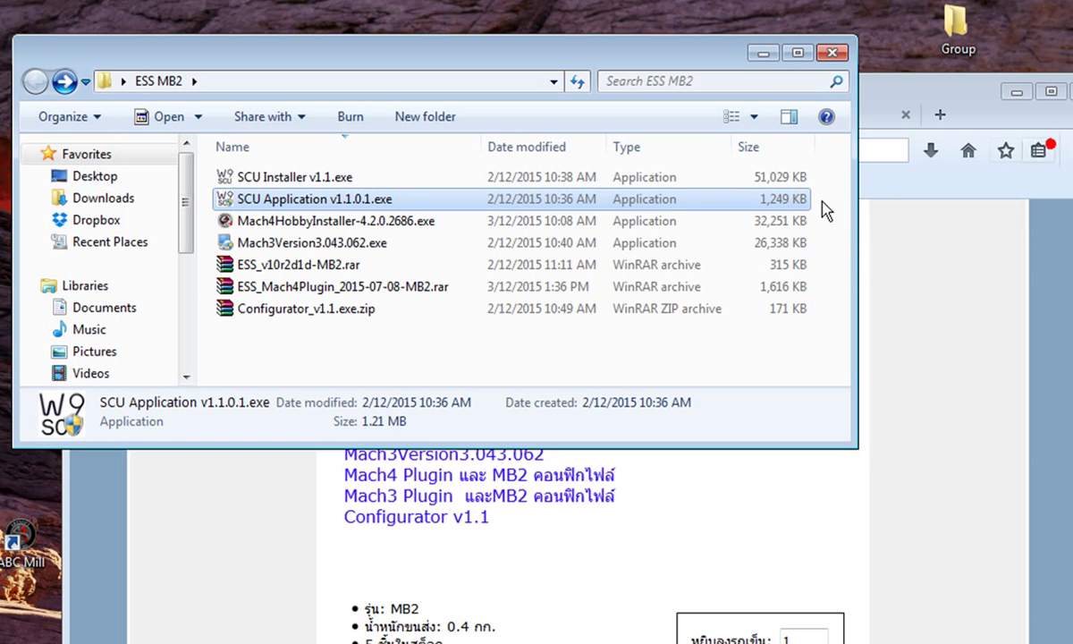
Launch SCU Application v1.1.0.1.exe from the ESS MB2 folder and bring its window into view
click(359, 199)
double_click(359, 198)
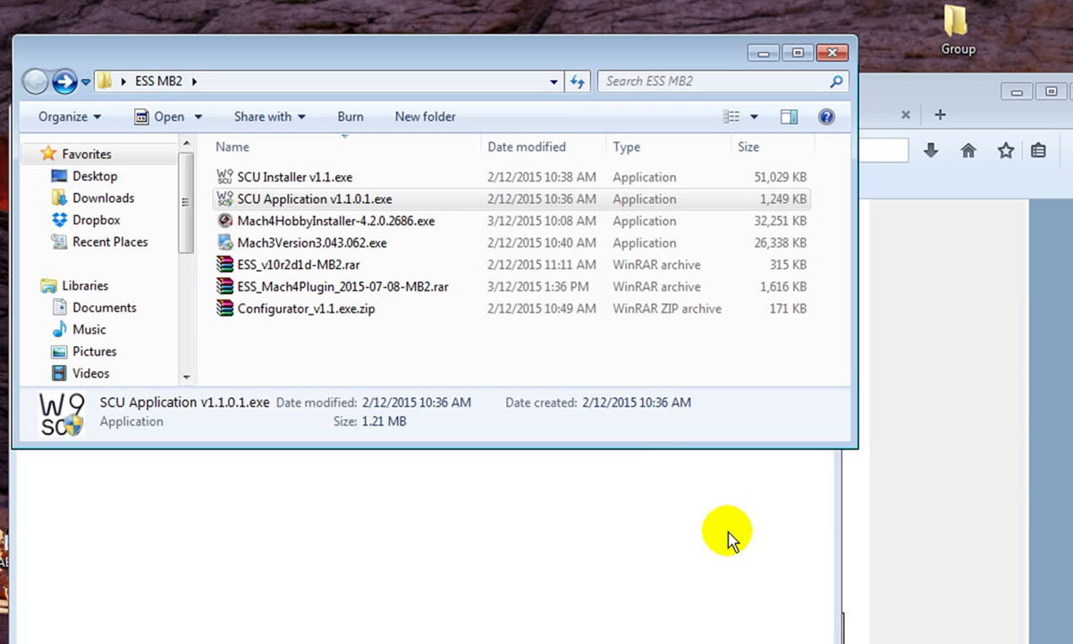
drag(498, 126, 539, 95)
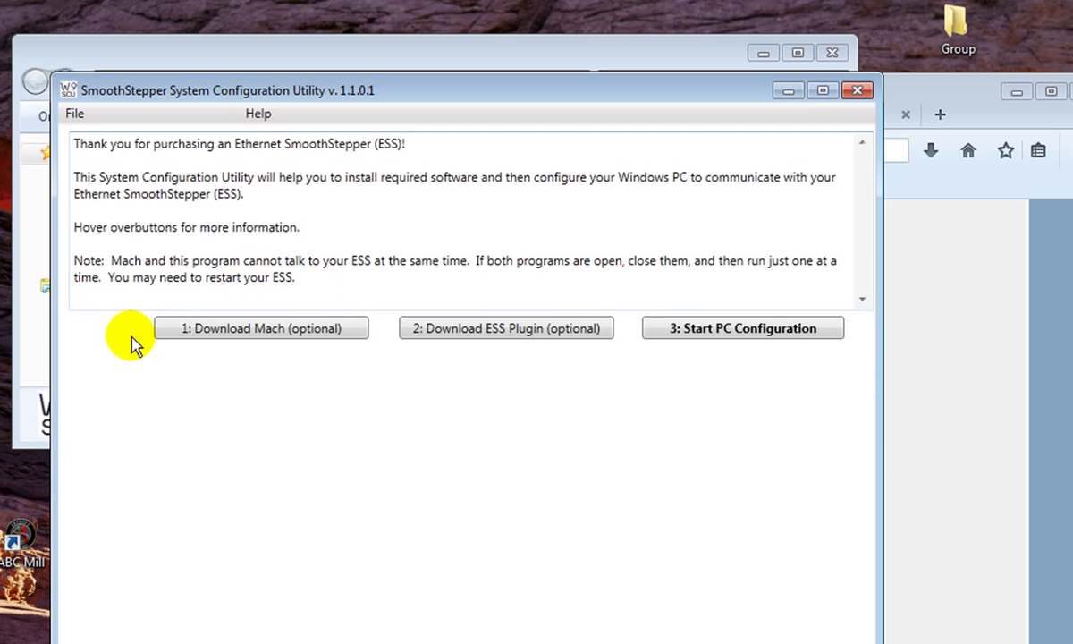
Start the PC configuration in Easy Mode and configure everything for the SmoothStepper Network 15 adapter
click(771, 331)
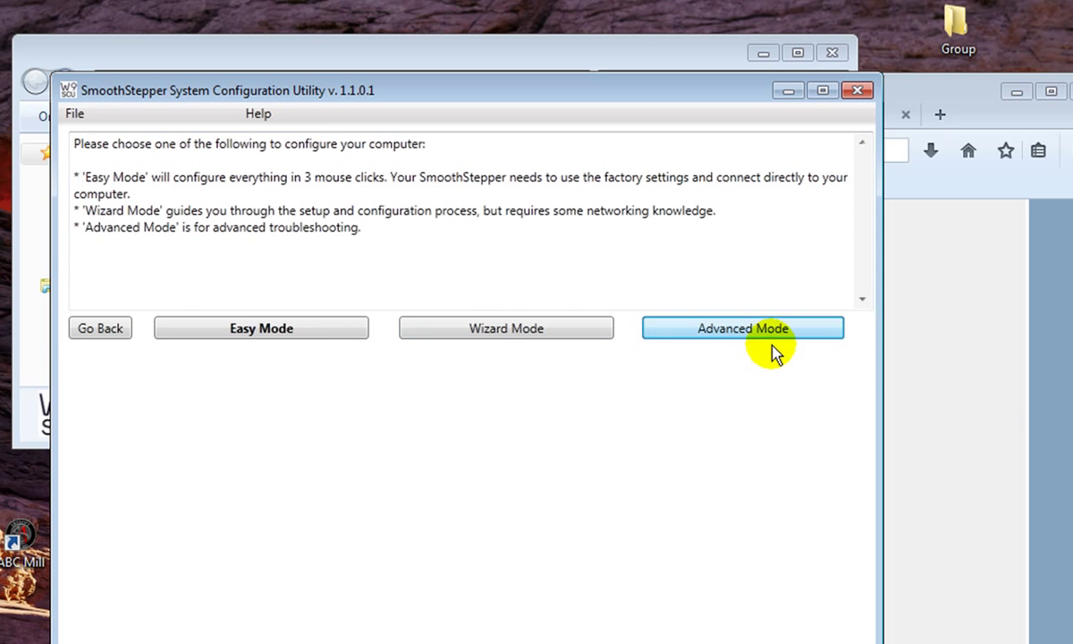
click(282, 330)
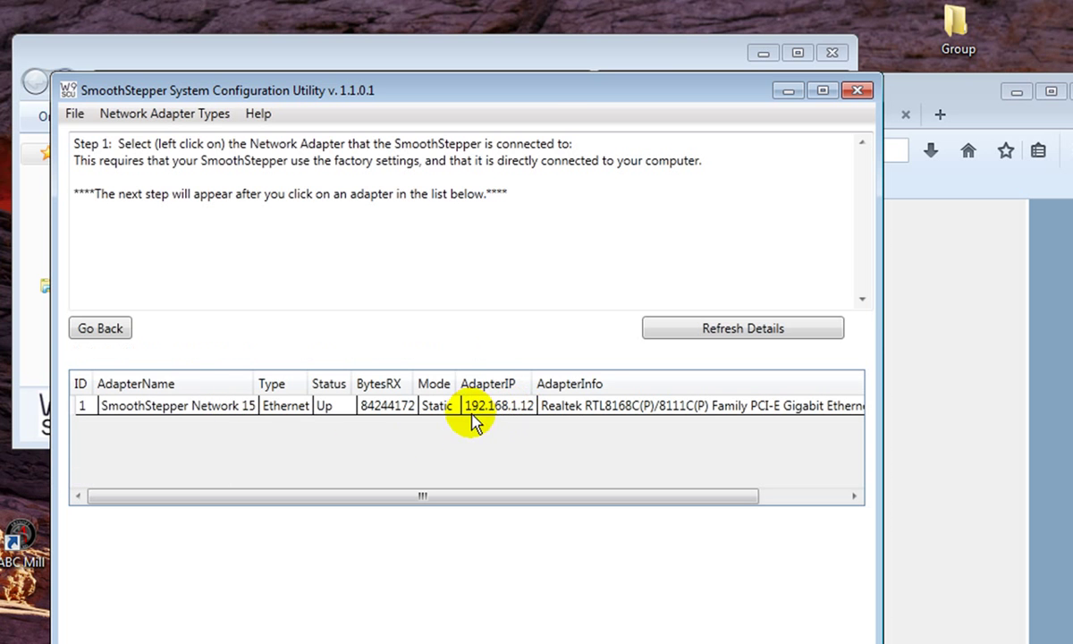
click(217, 407)
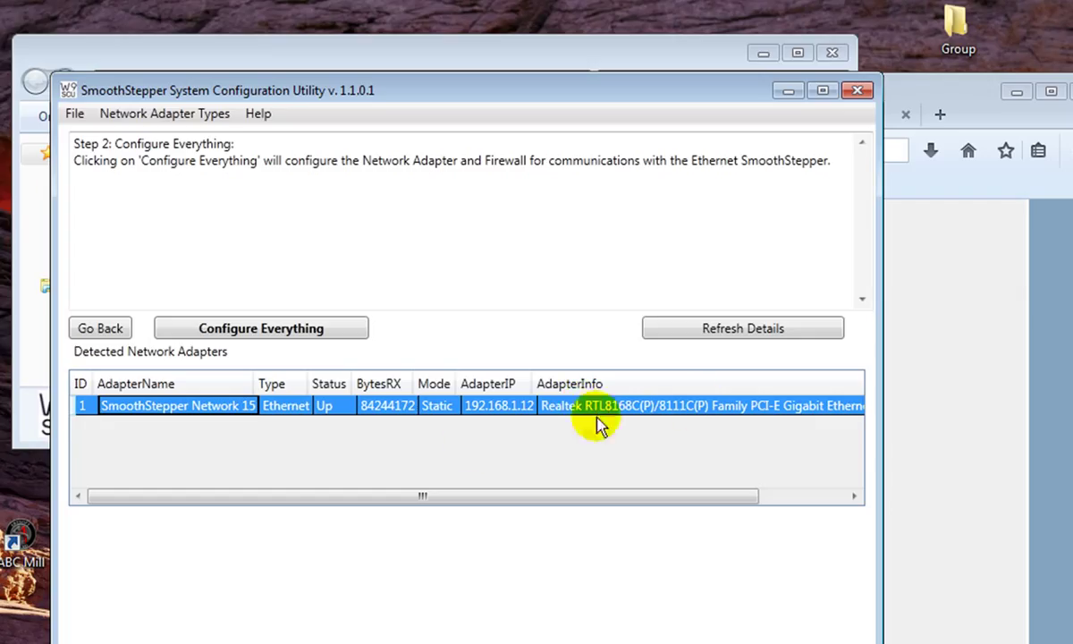
click(234, 332)
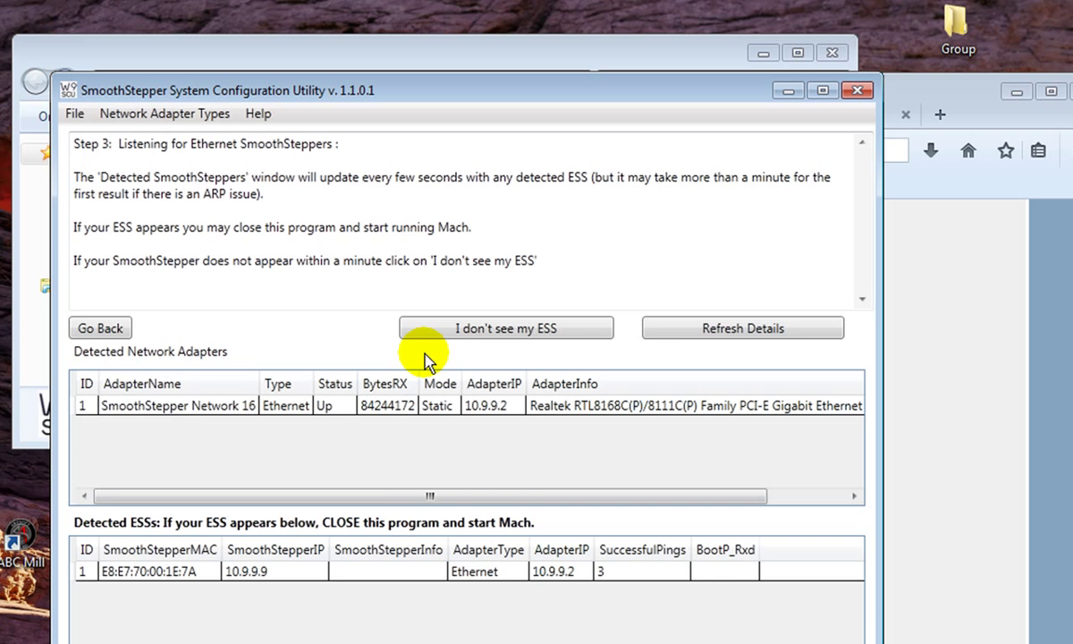
Check the detected network adapters and Ethernet SmoothSteppers, and close the SmoothStepper System Configuration Utility
mouse_move(173, 418)
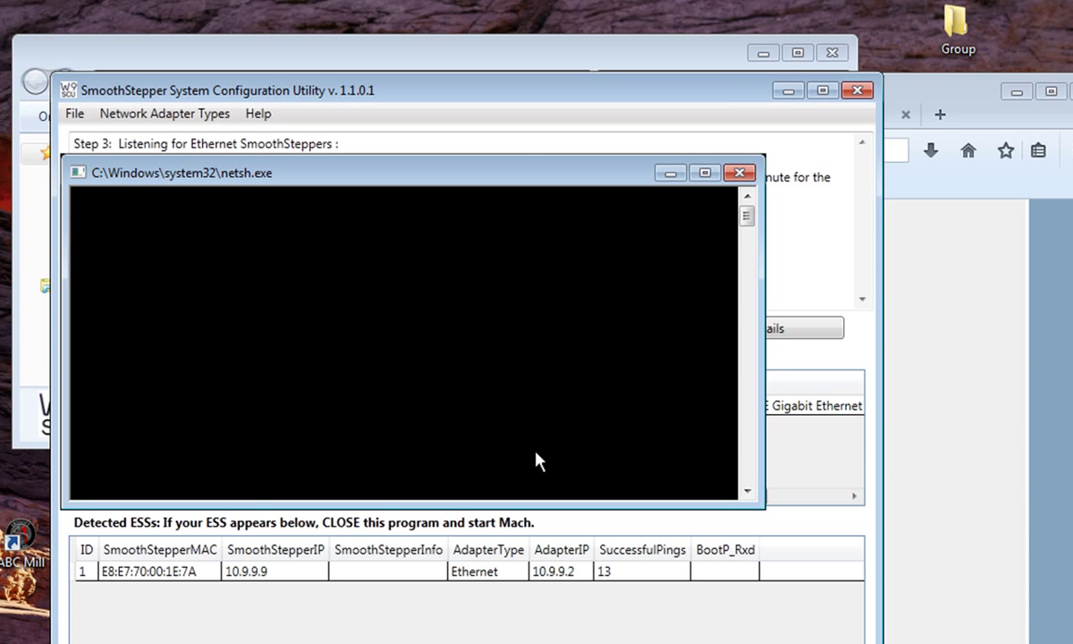
click(535, 458)
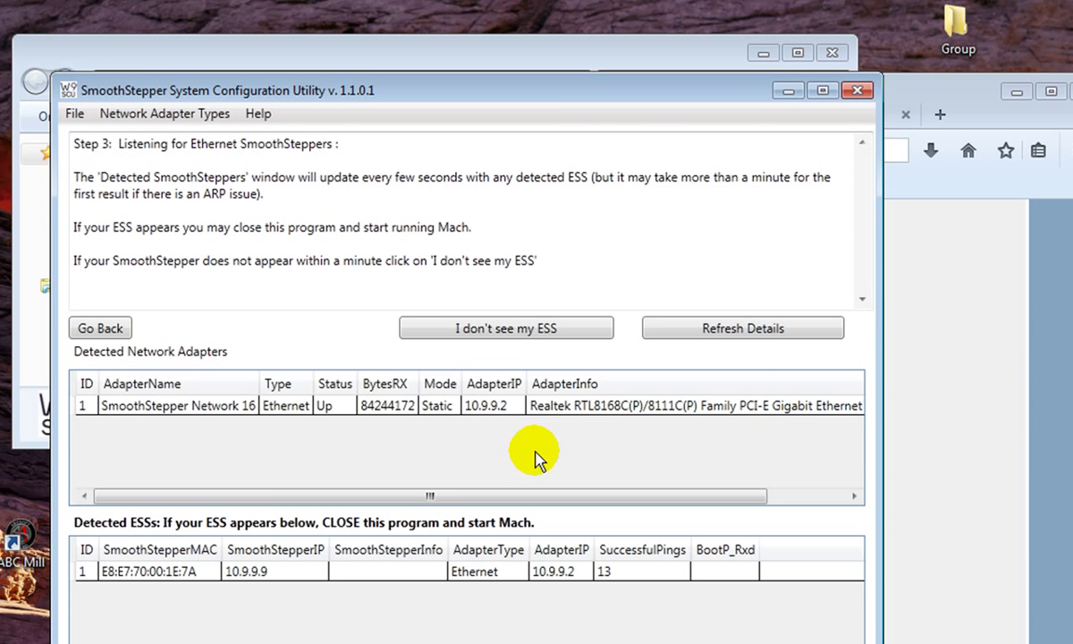
click(856, 89)
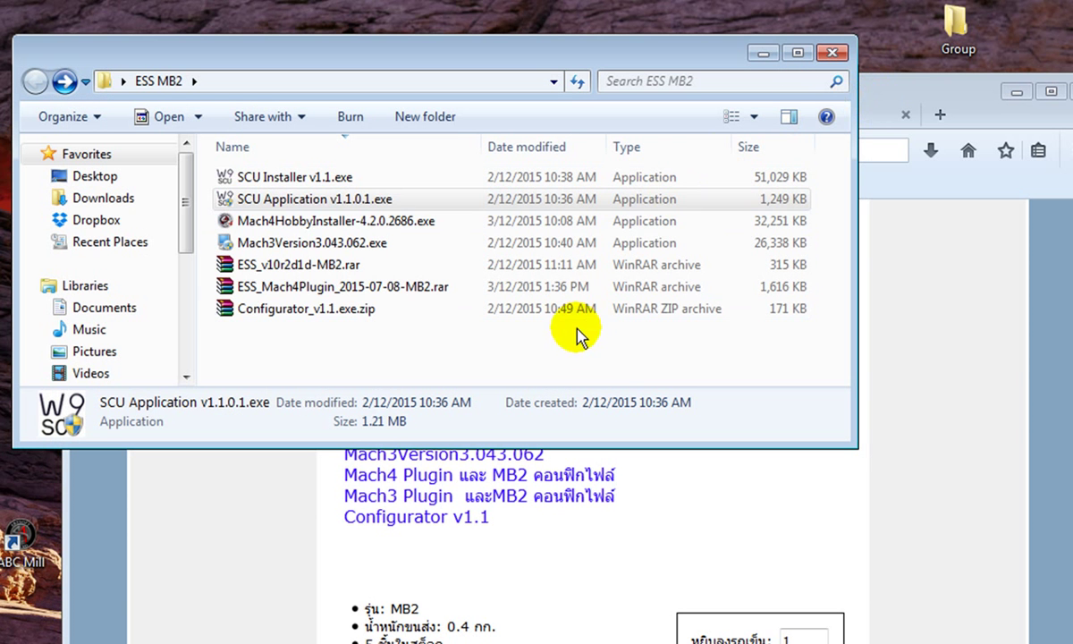
click(539, 367)
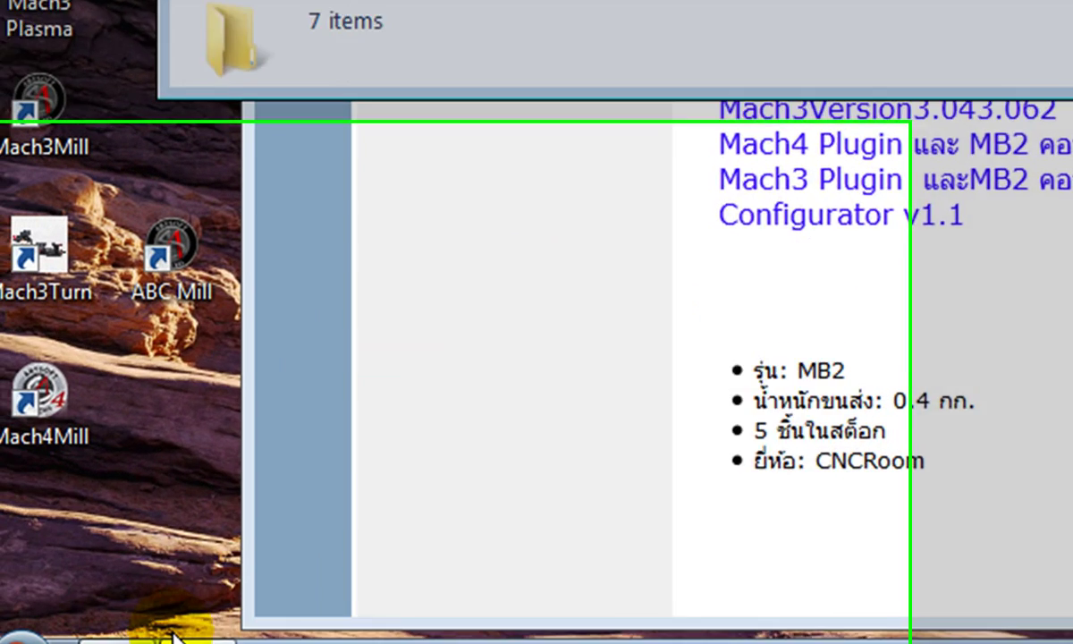
Run ncpa.cpl, check the TCP/IPv4 settings of the SmoothStepper Network 16 connection, and close Network Connections without changes
key(super+r)
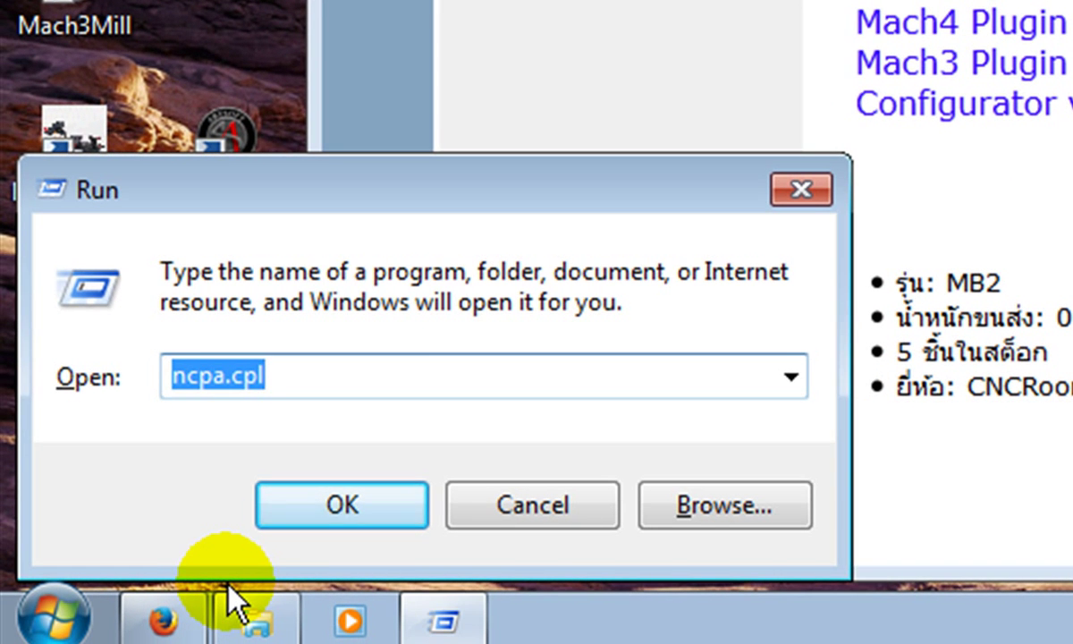
key(Return)
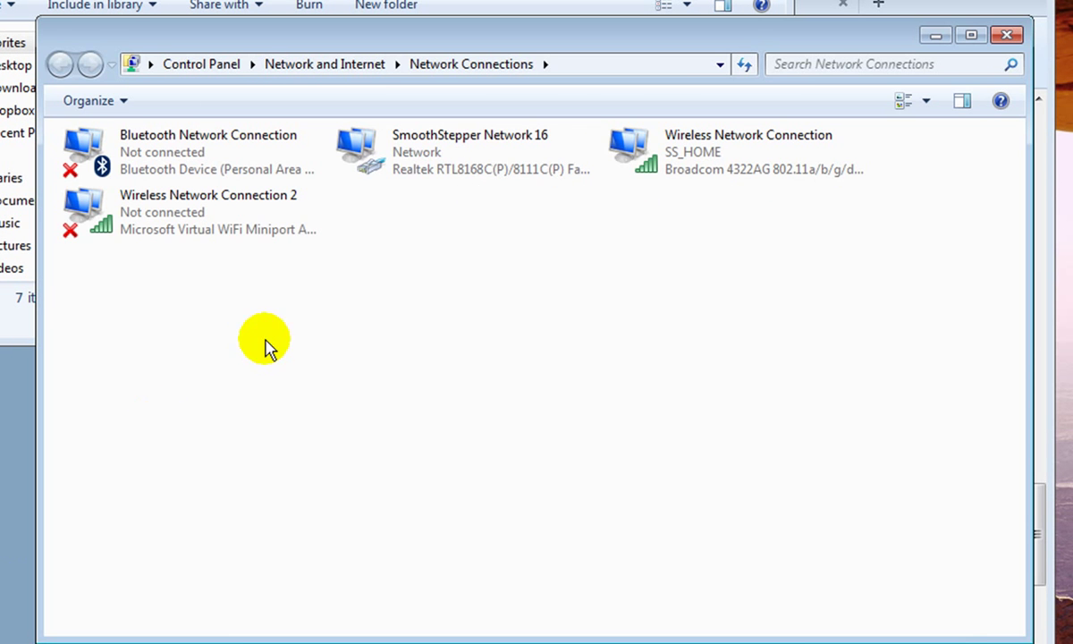
right_click(467, 173)
click(375, 373)
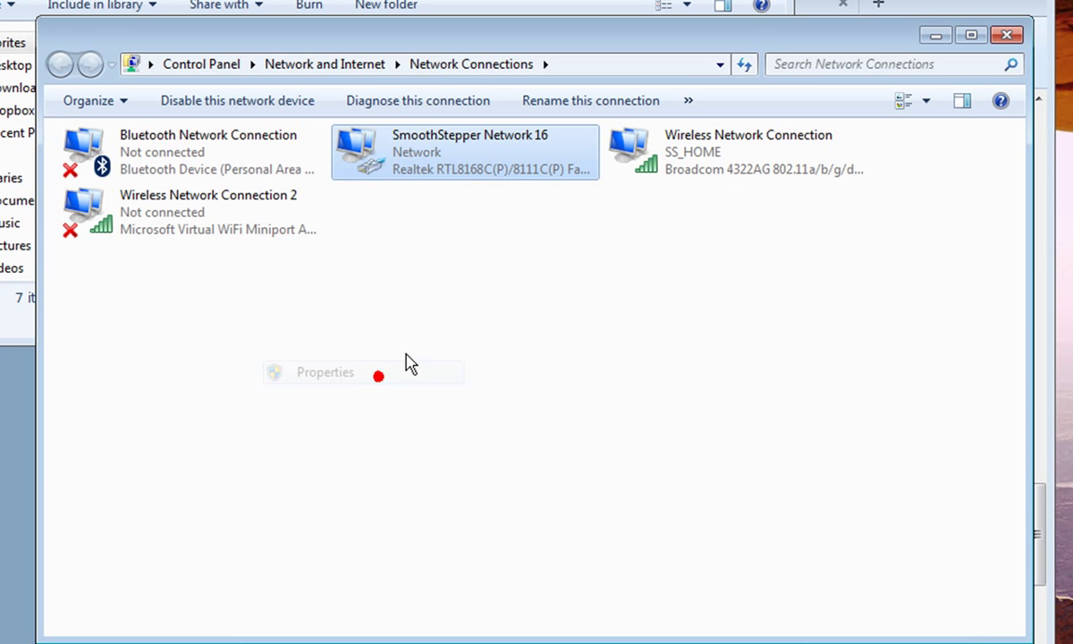
double_click(246, 365)
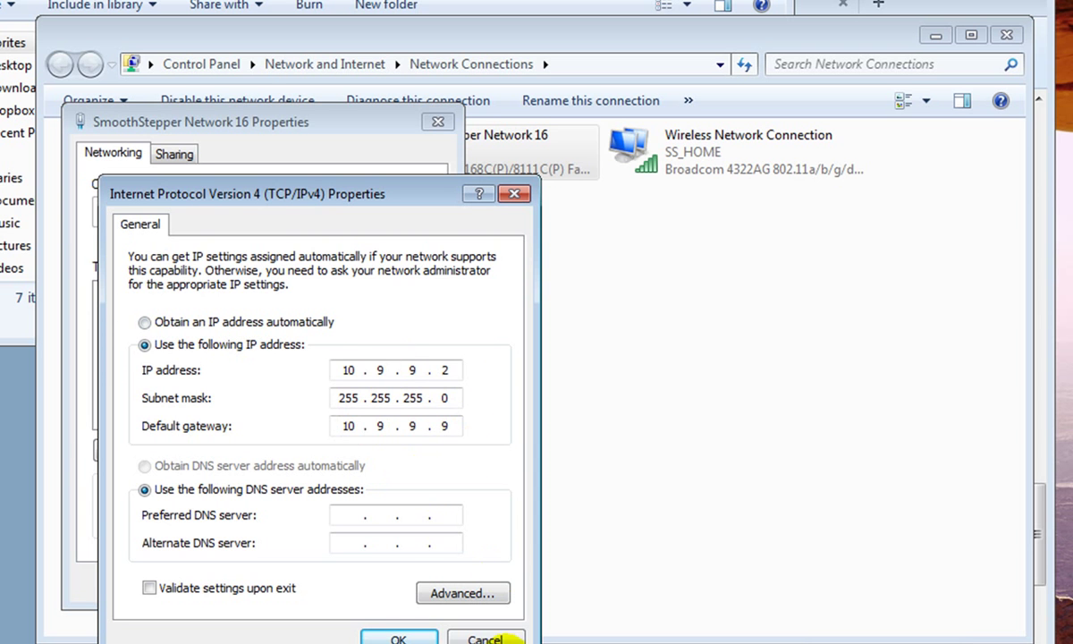
click(487, 636)
click(438, 122)
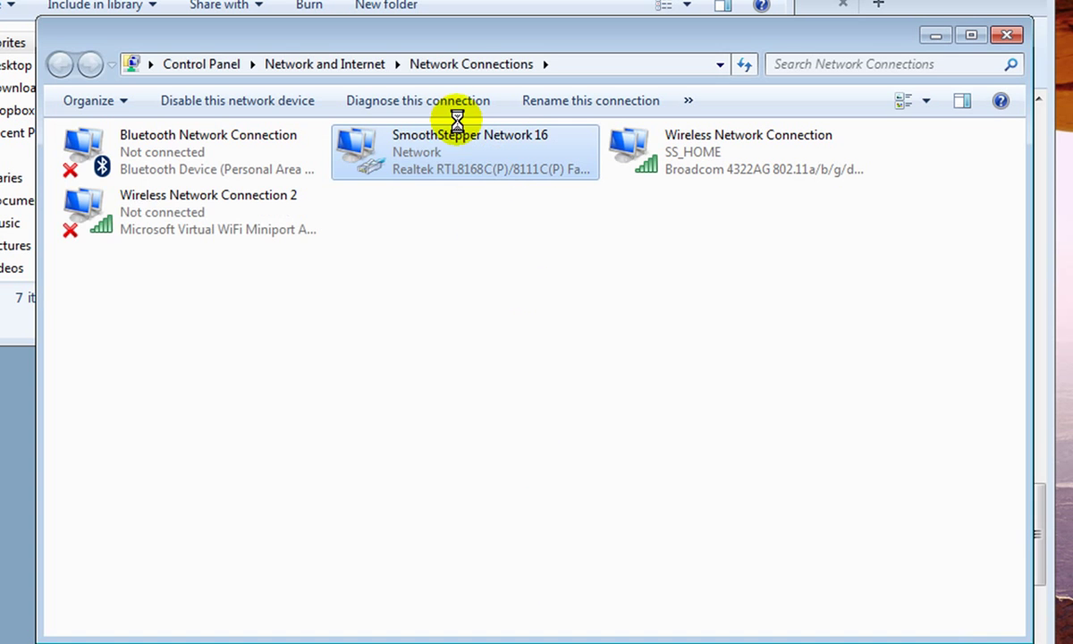
click(1004, 34)
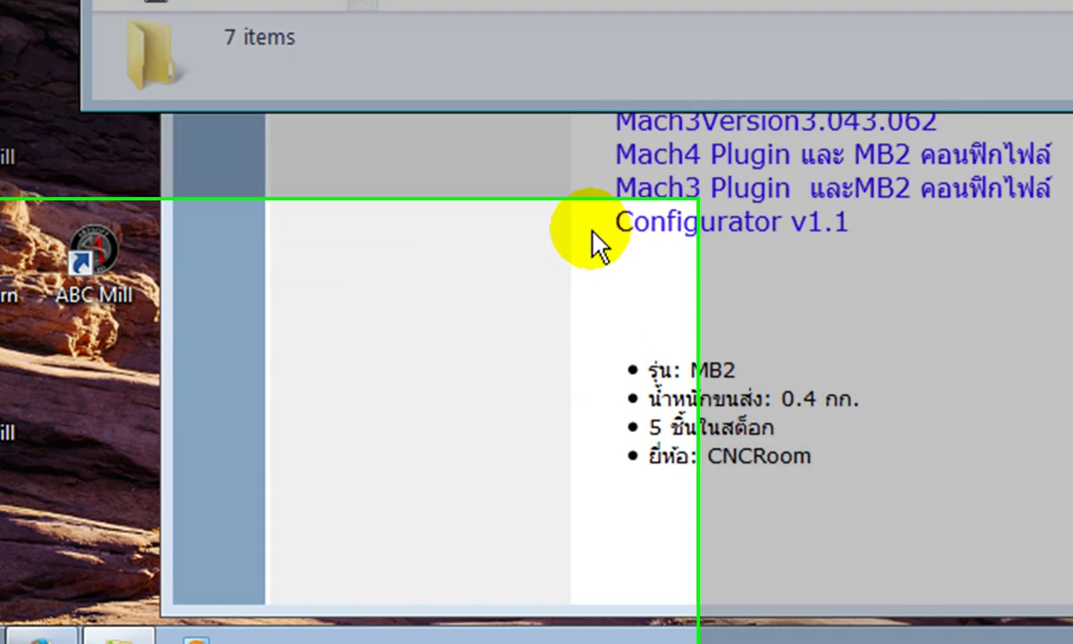
Run firewall.cpl, review the Mach3 and Mach4 entries among the programs allowed through Windows Firewall, and close the settings unchanged
key(super+r)
key(Down)
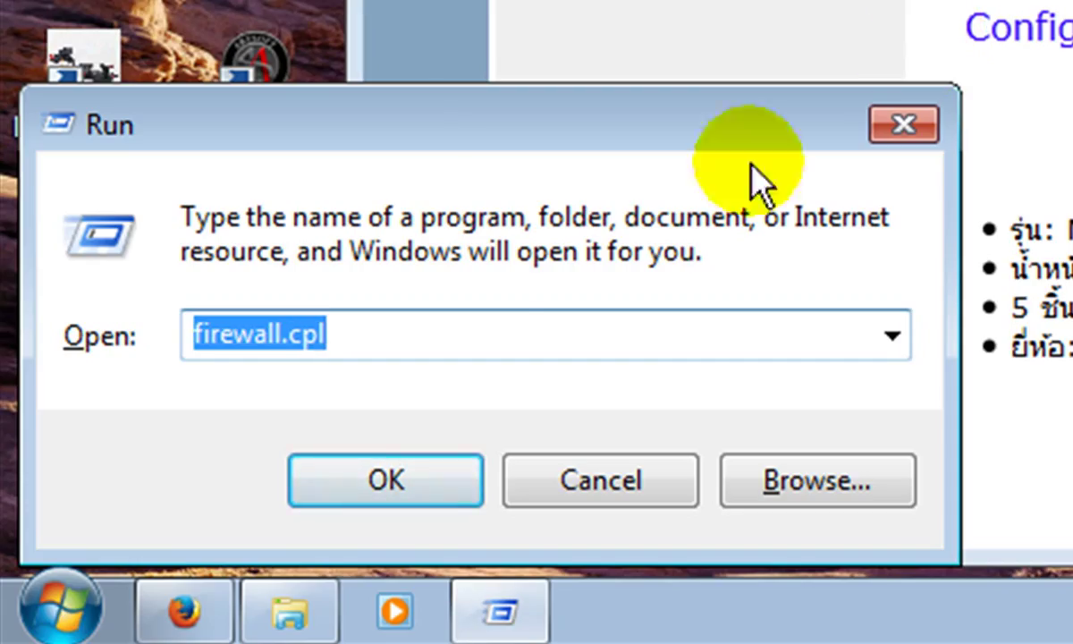
click(399, 323)
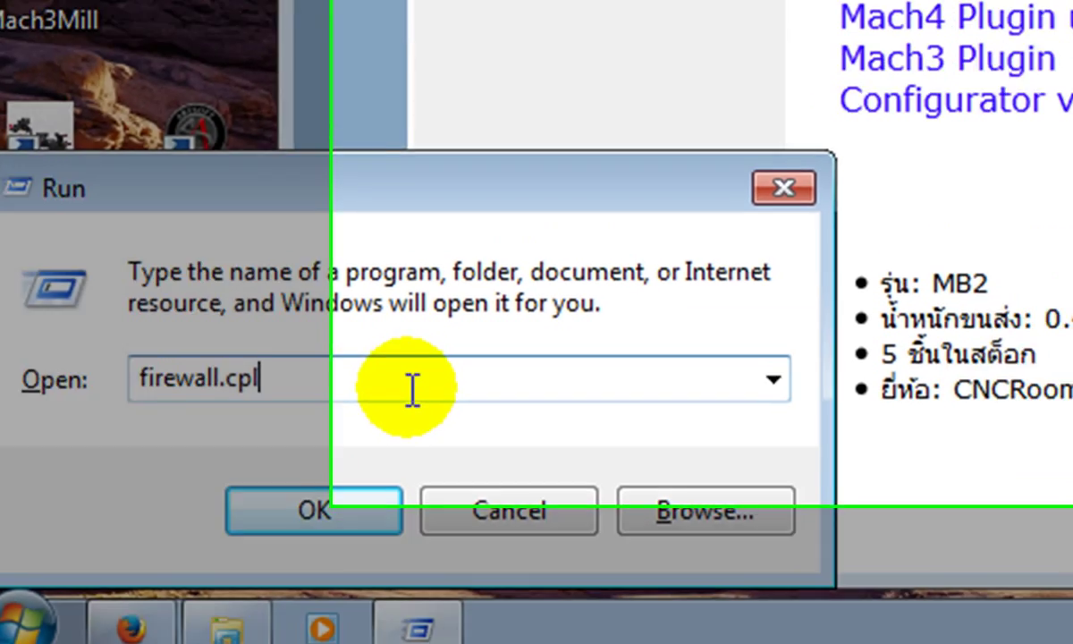
key(Return)
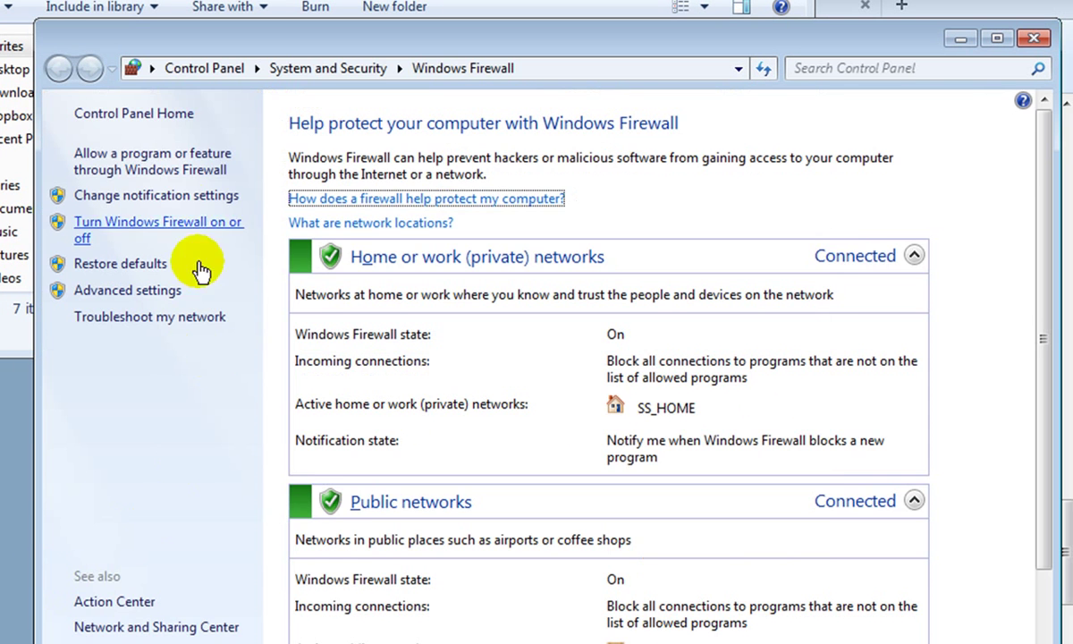
click(154, 159)
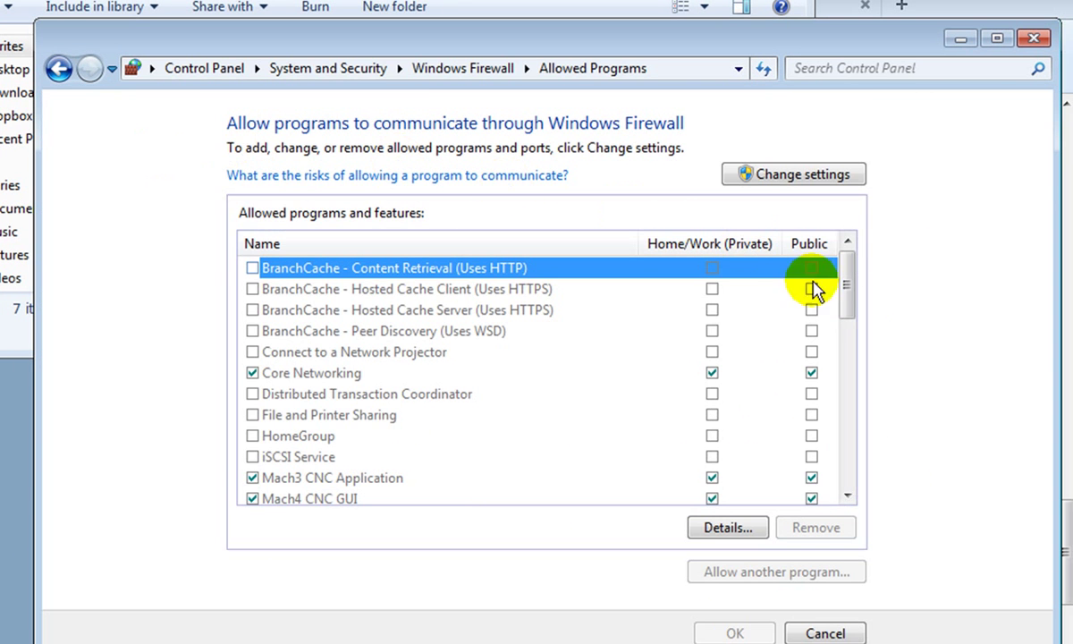
drag(840, 299, 836, 352)
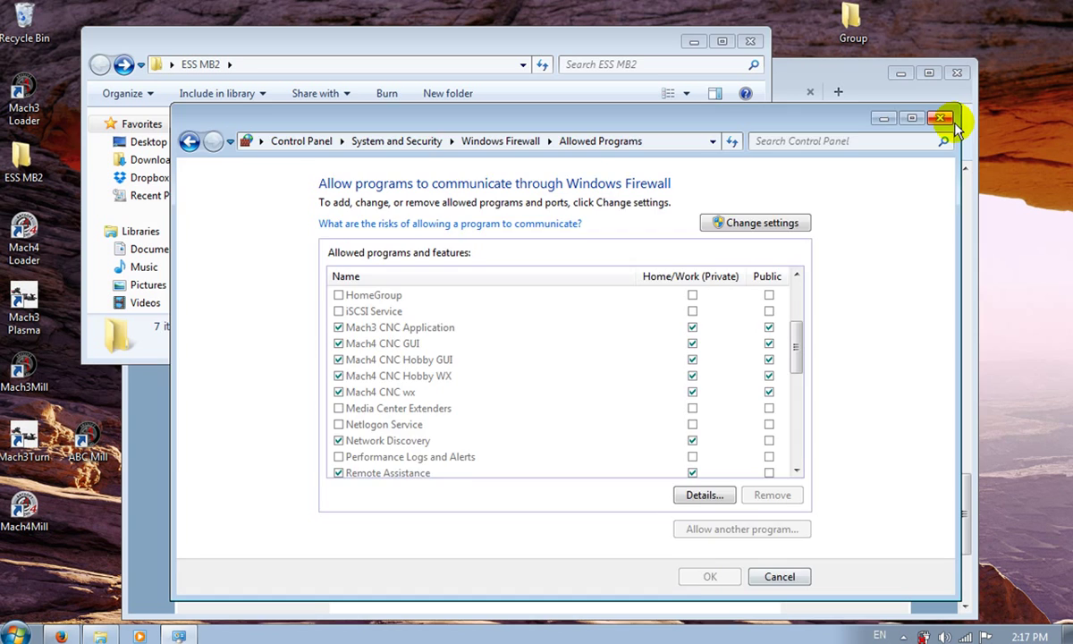
click(946, 119)
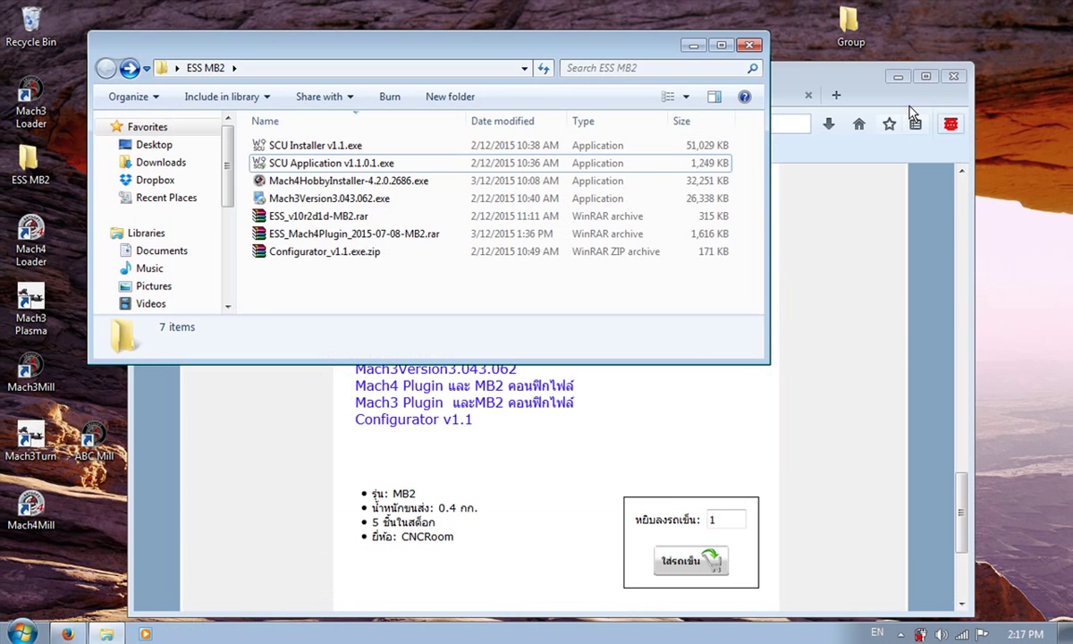
Close the ESS MB2 folder window, reopen the folder from the desktop, and reposition the browser and folder windows
click(749, 45)
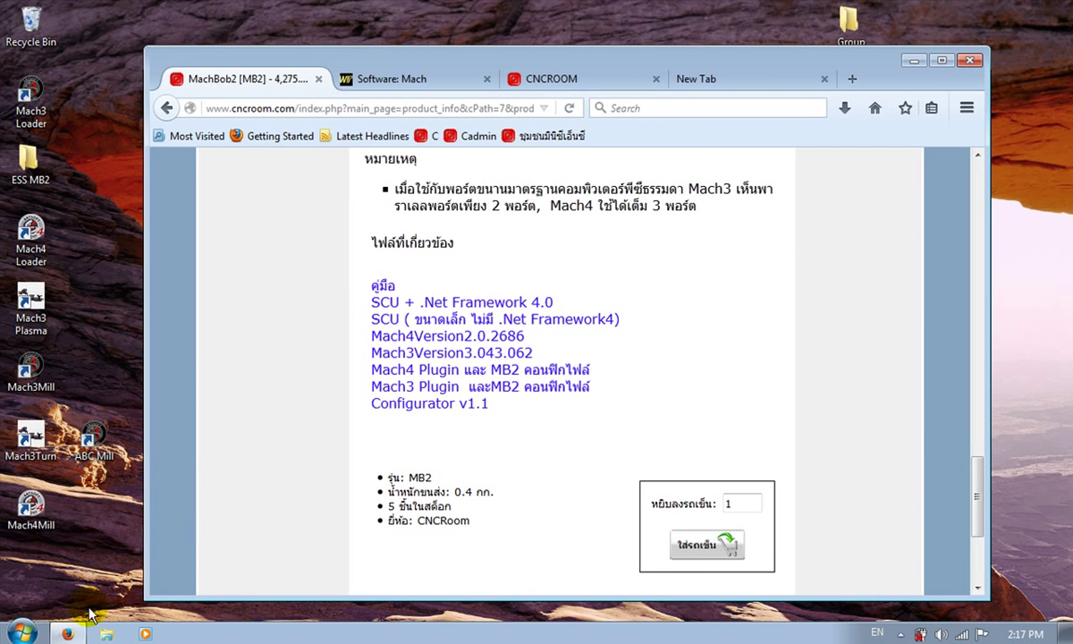
drag(371, 60, 369, 105)
double_click(30, 161)
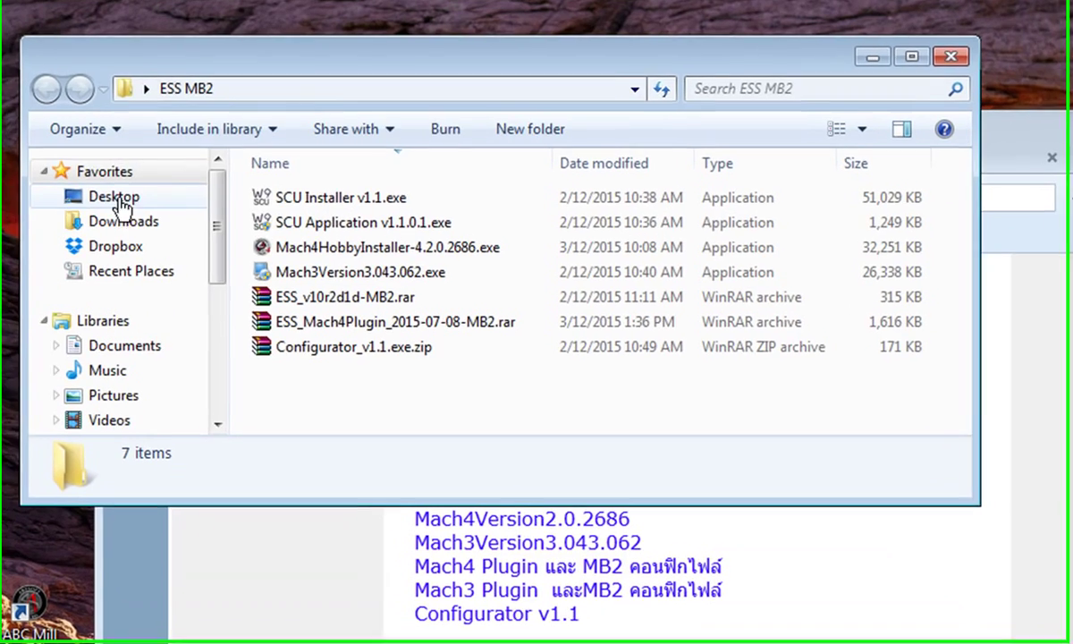
drag(448, 49, 522, 51)
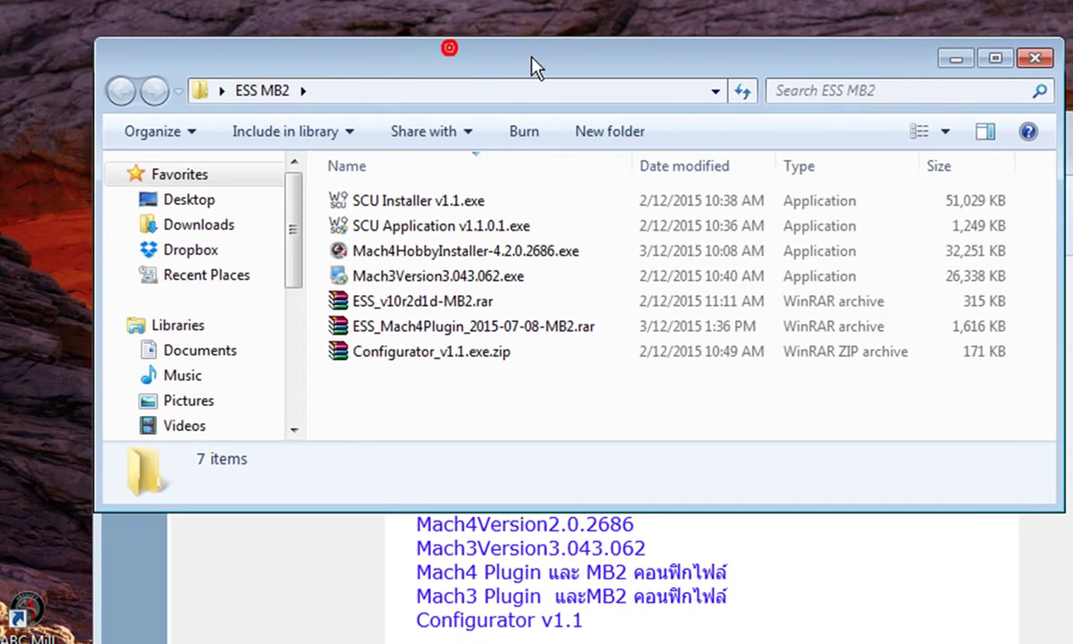
click(497, 426)
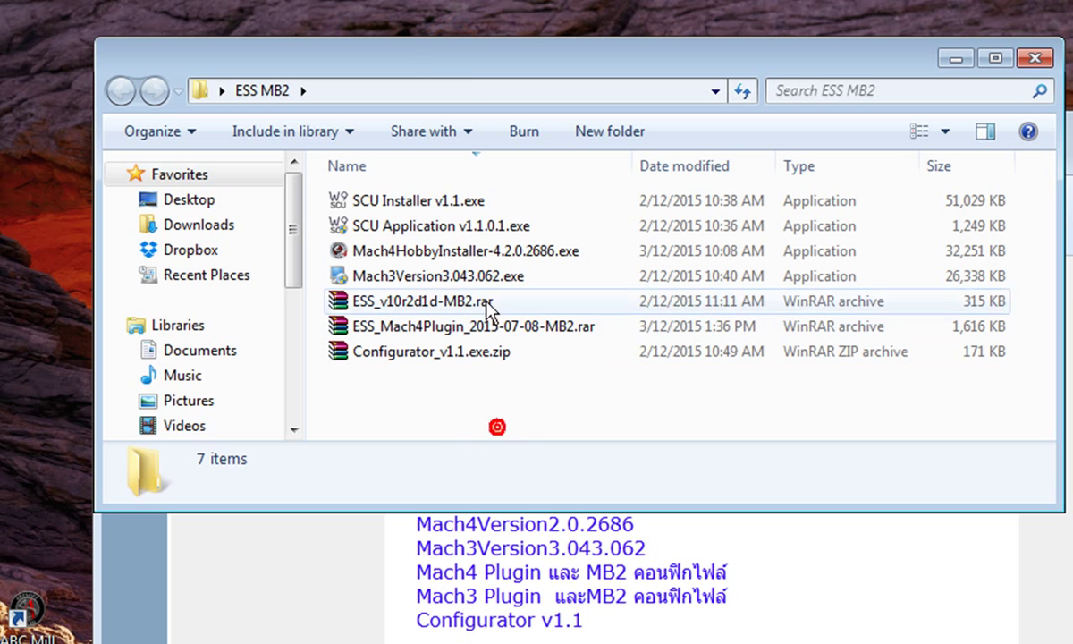
click(447, 250)
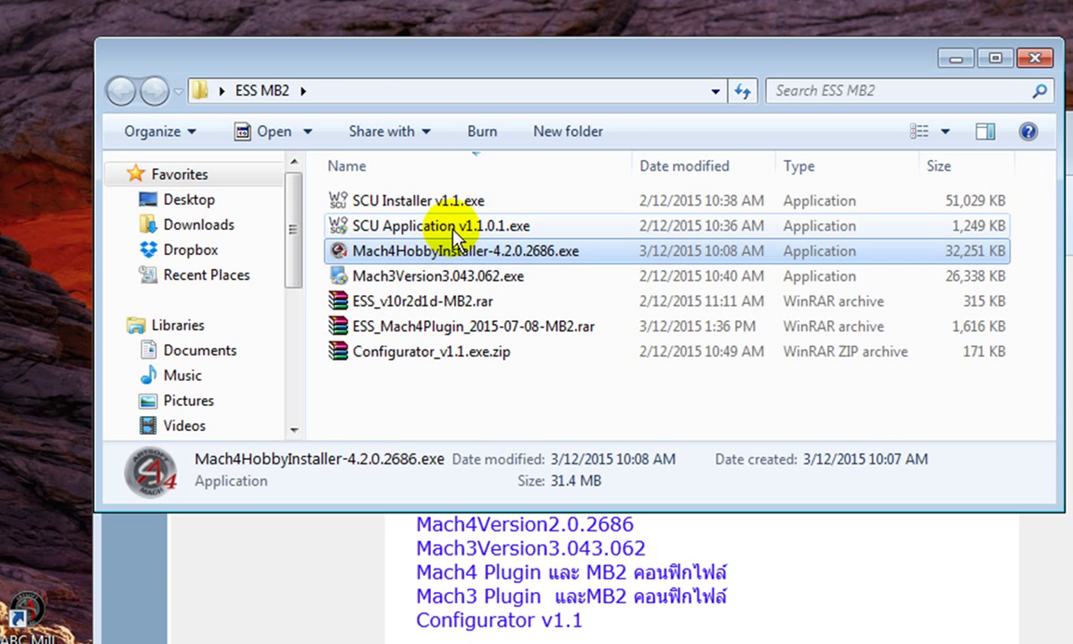
click(452, 226)
click(518, 414)
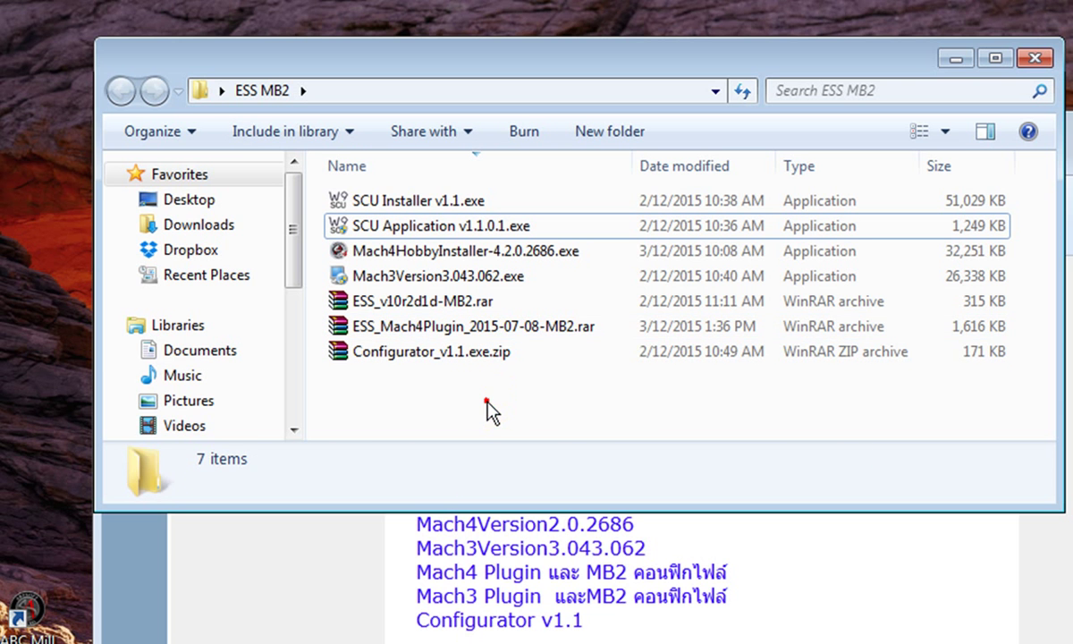
Extract ESS_Mach4Plugin_2015-07-08-MB2.rar into a folder of the same name, open that folder, and reposition its window
click(491, 328)
right_click(481, 323)
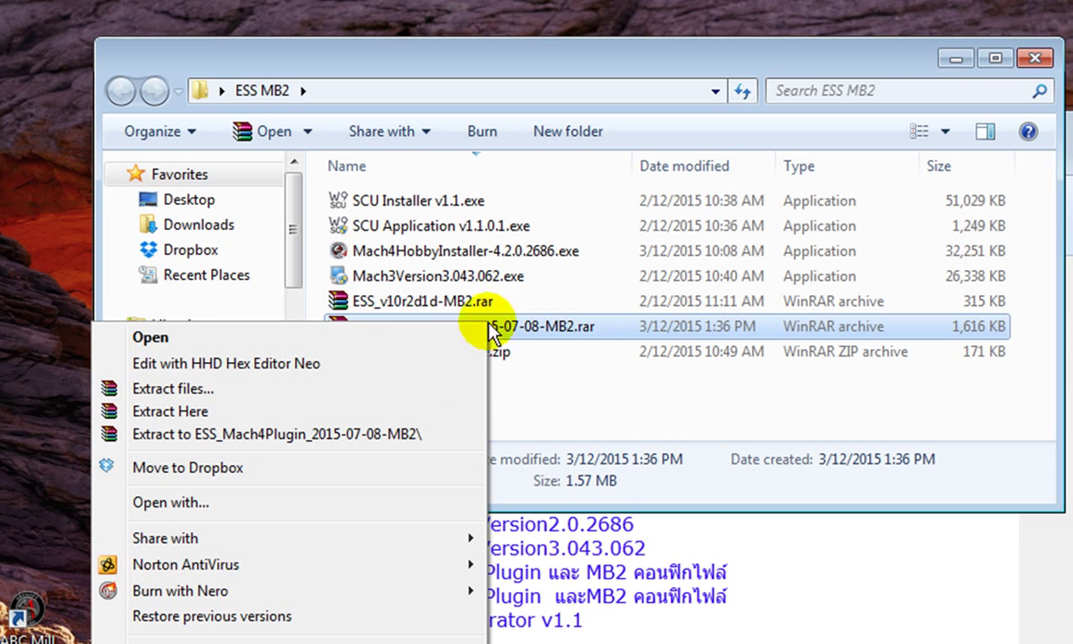
click(412, 434)
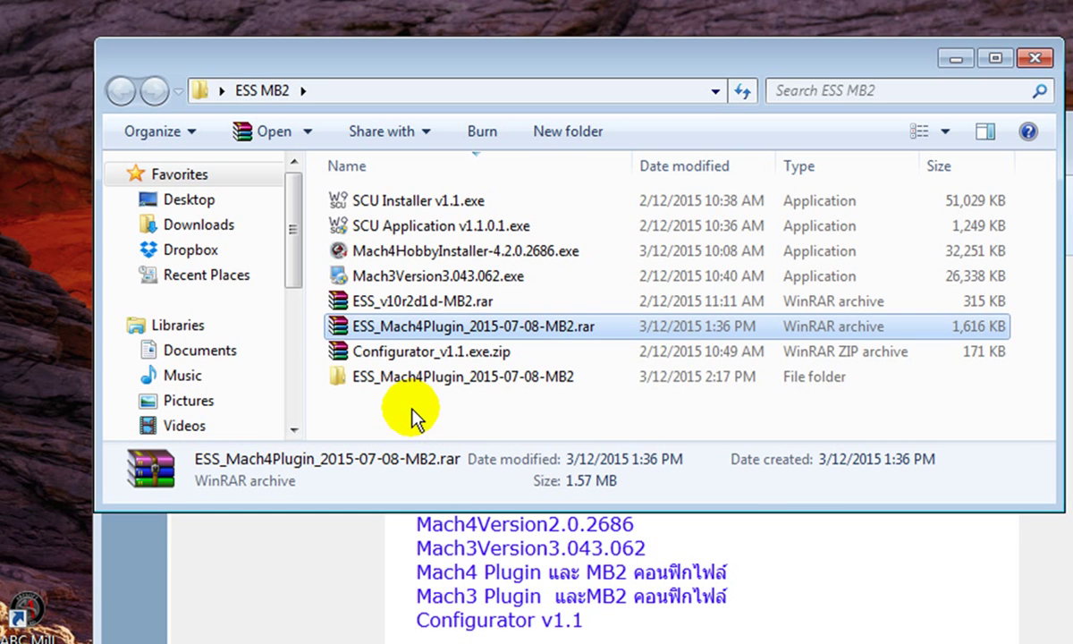
double_click(417, 375)
click(509, 378)
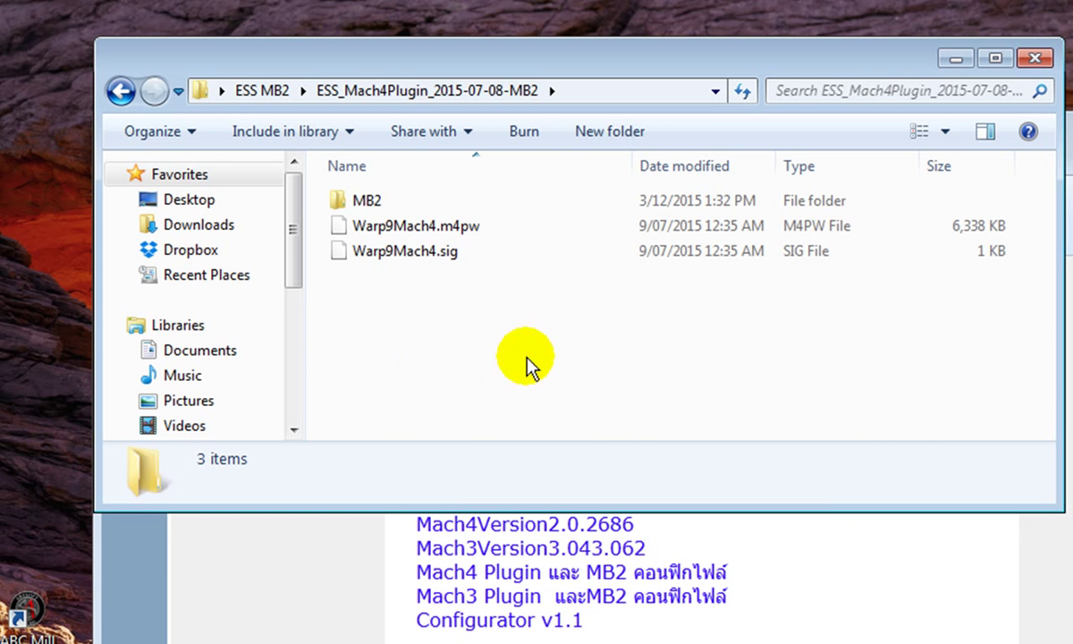
drag(448, 55, 474, 43)
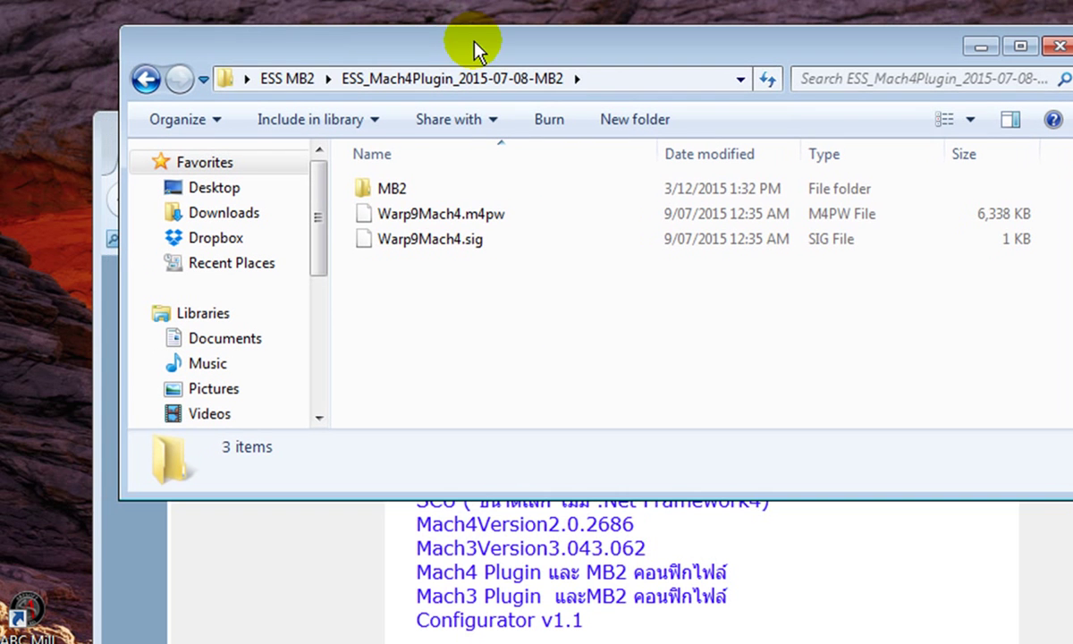
Copy Warp9Mach4.m4pw and Warp9Mach4.sig from the extracted plugin folder to the clipboard
click(447, 216)
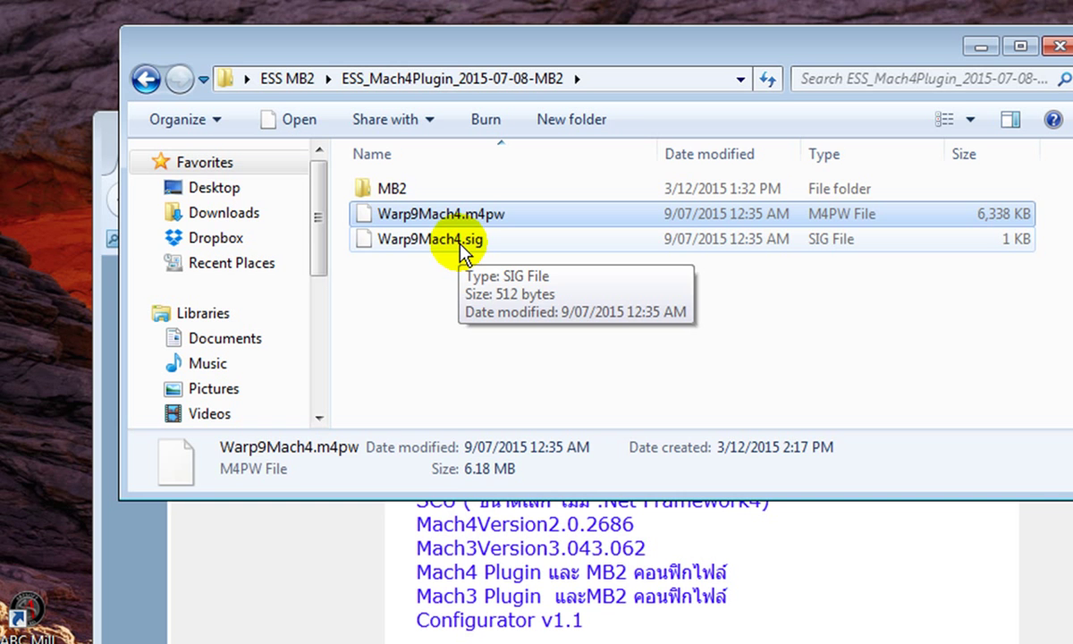
ctrl+click(460, 242)
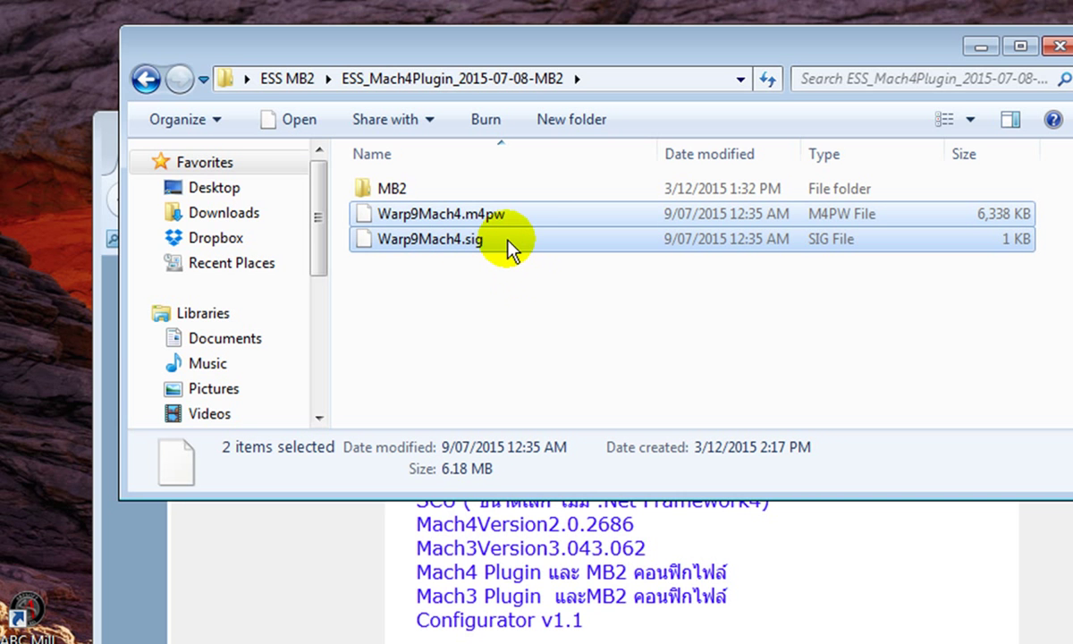
right_click(506, 246)
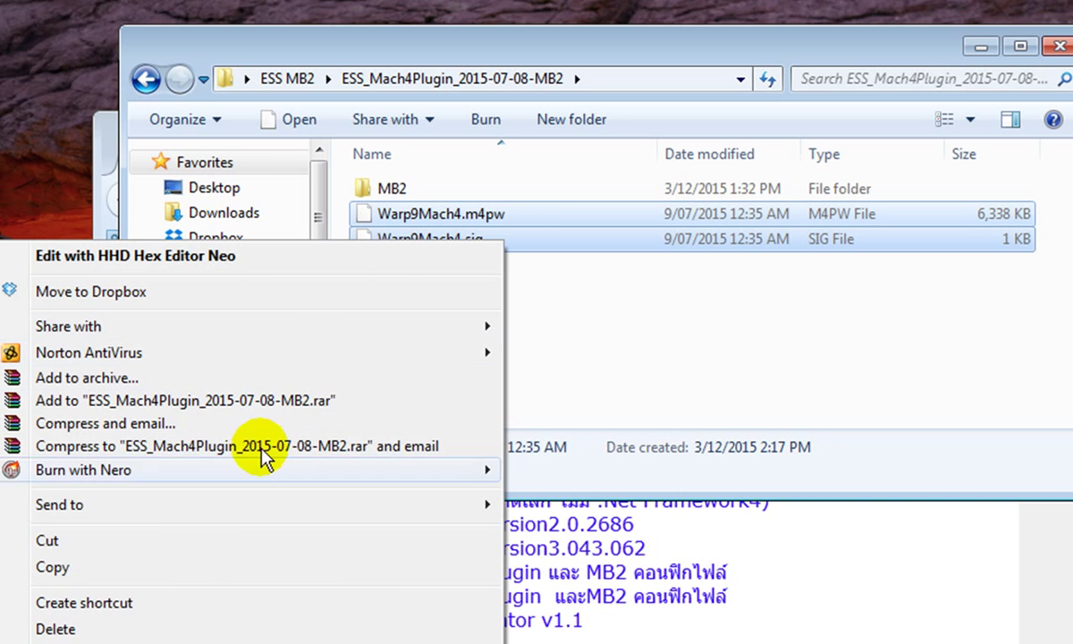
click(195, 566)
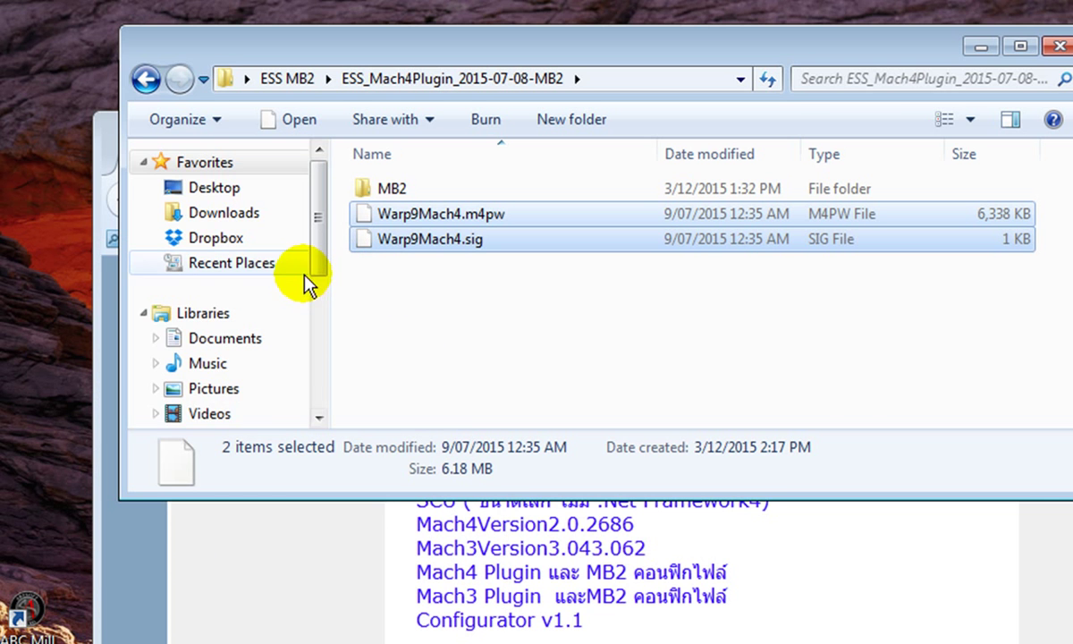
Paste the two copied Warp9Mach4 plugin files into the Plugins folder of Mach4Hobby on Local Disk (C:)
drag(320, 239, 338, 342)
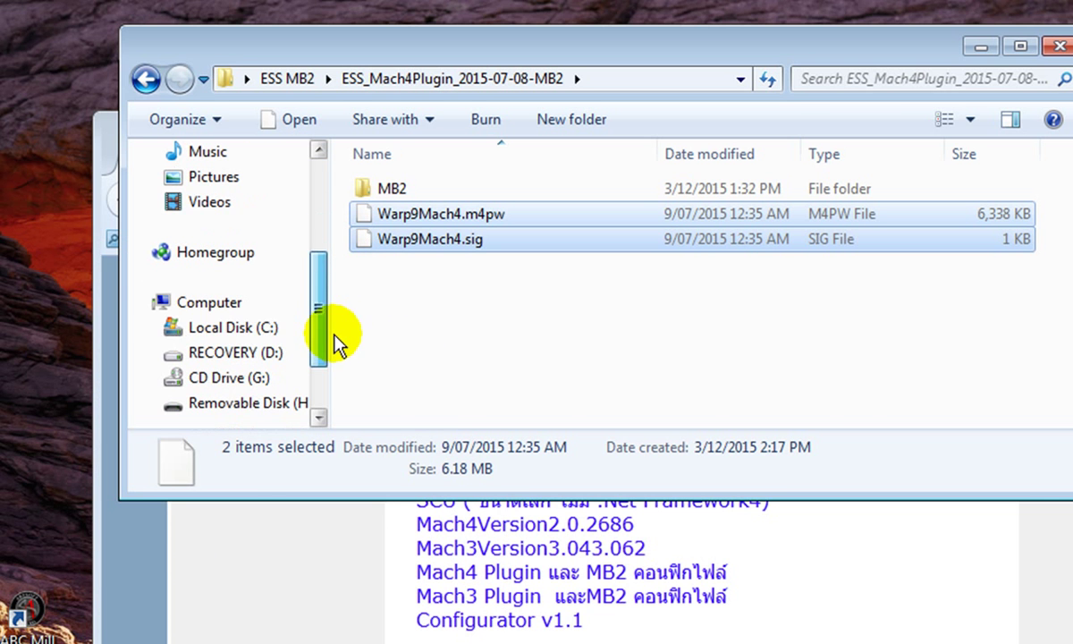
click(266, 327)
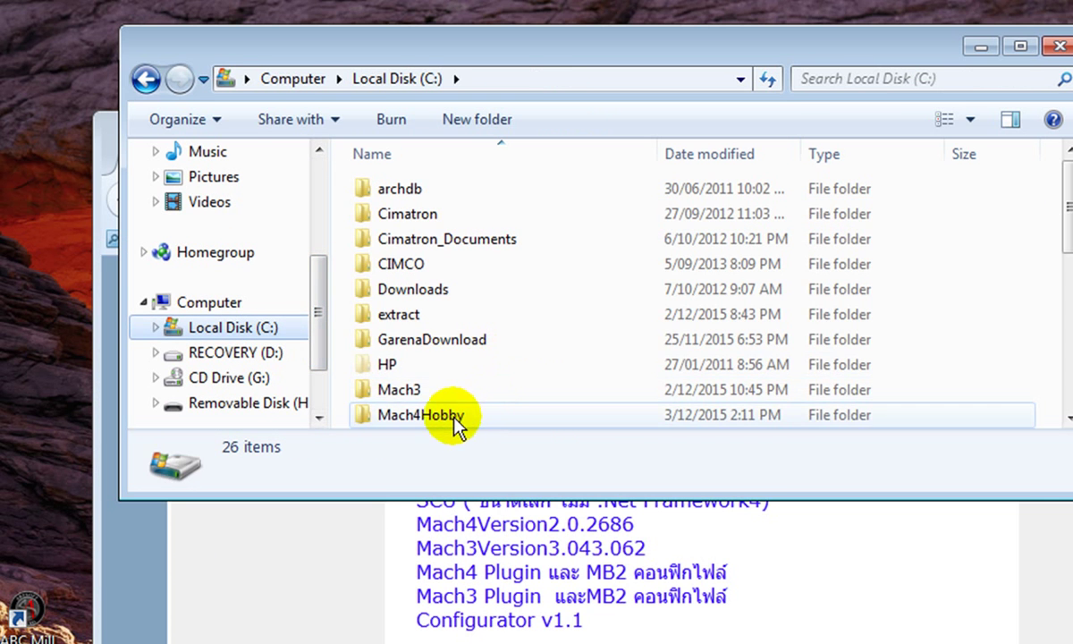
click(453, 418)
double_click(453, 420)
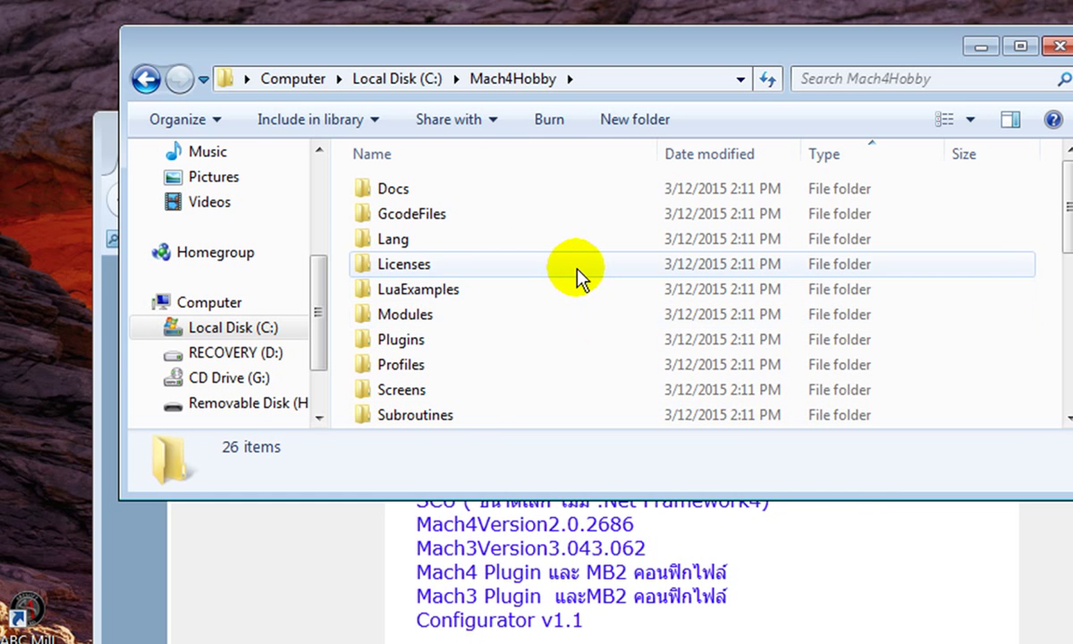
click(422, 341)
double_click(429, 344)
scroll(661, 367, down, 1)
right_click(613, 370)
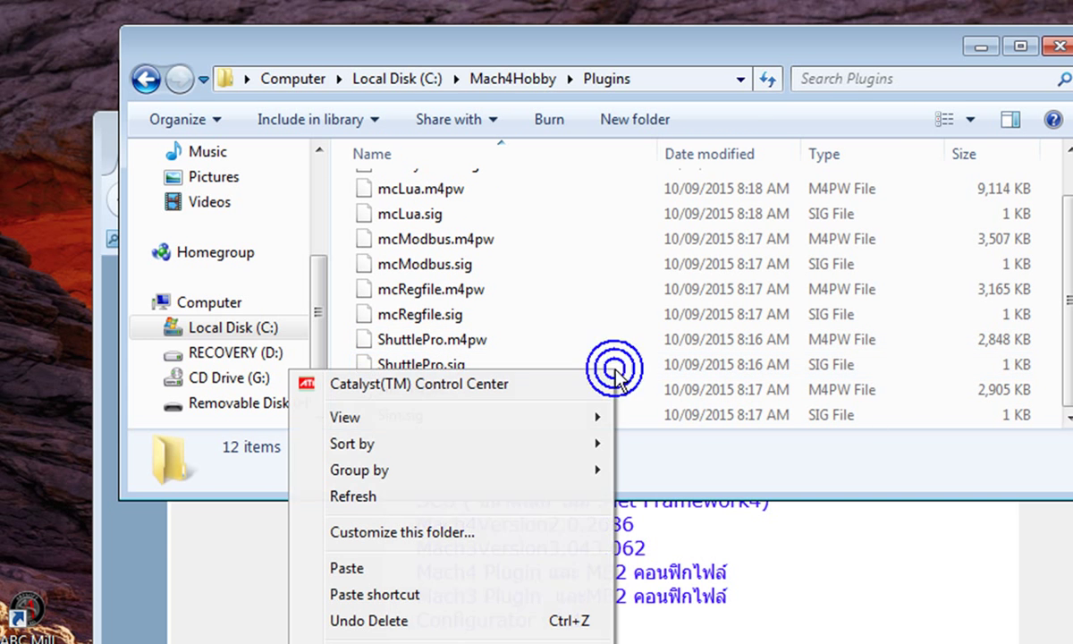
click(427, 569)
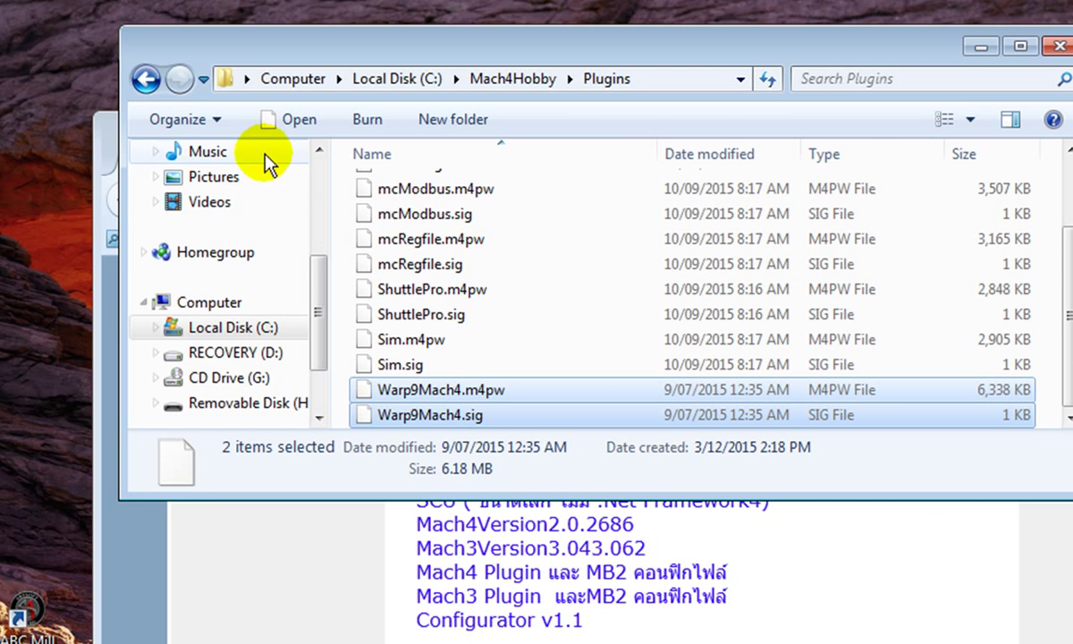
Return to the ESS_Mach4Plugin_2015-07-08-MB2 folder and copy its MB2 folder to the clipboard
click(139, 79)
click(139, 78)
click(139, 78)
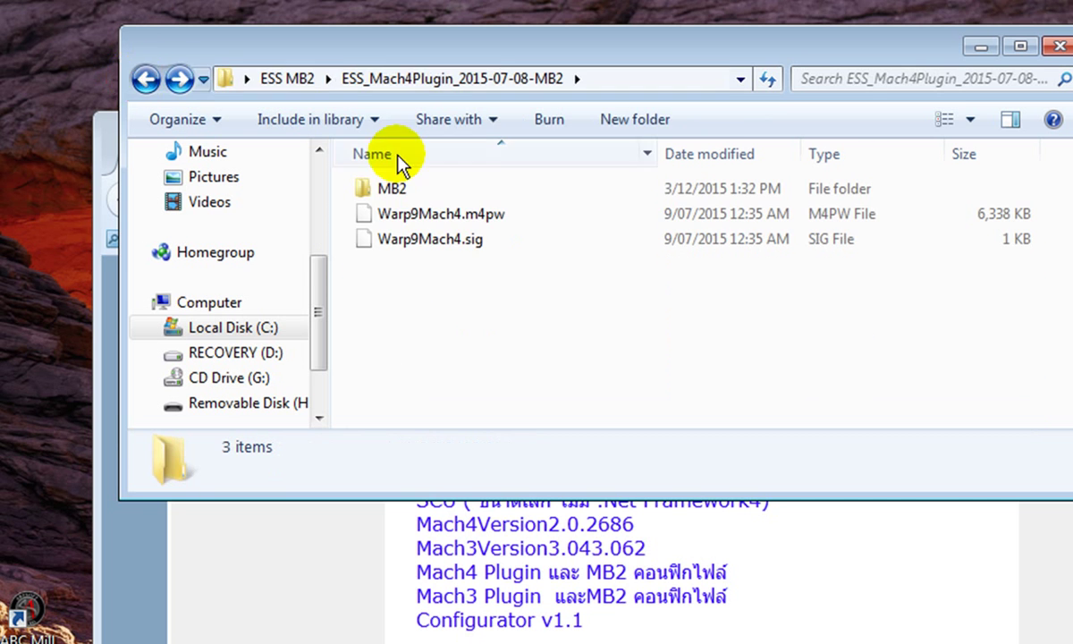
click(390, 189)
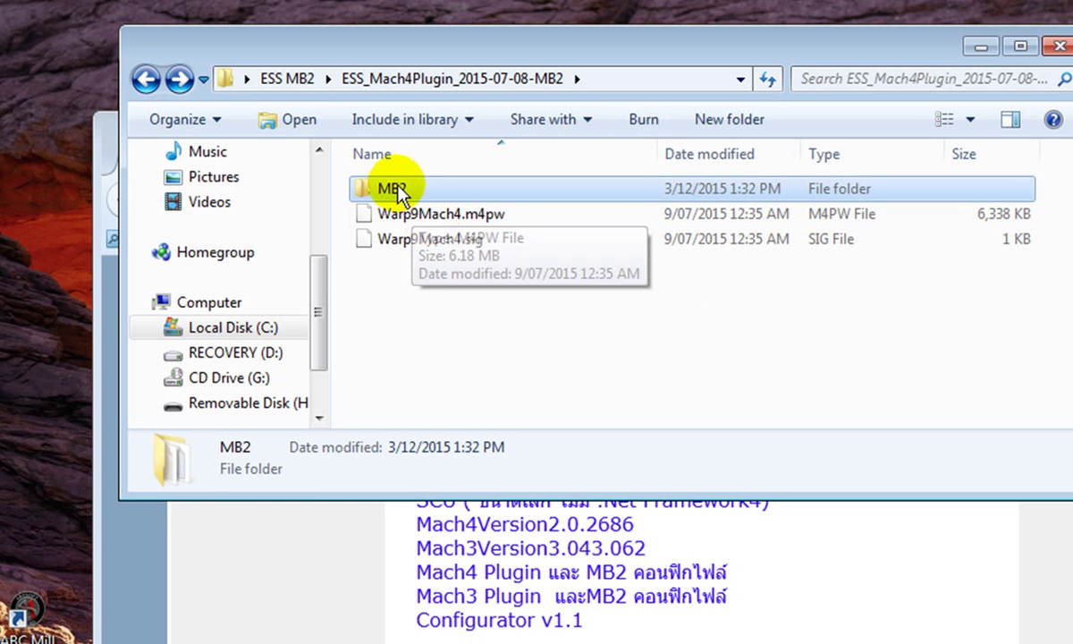
right_click(413, 198)
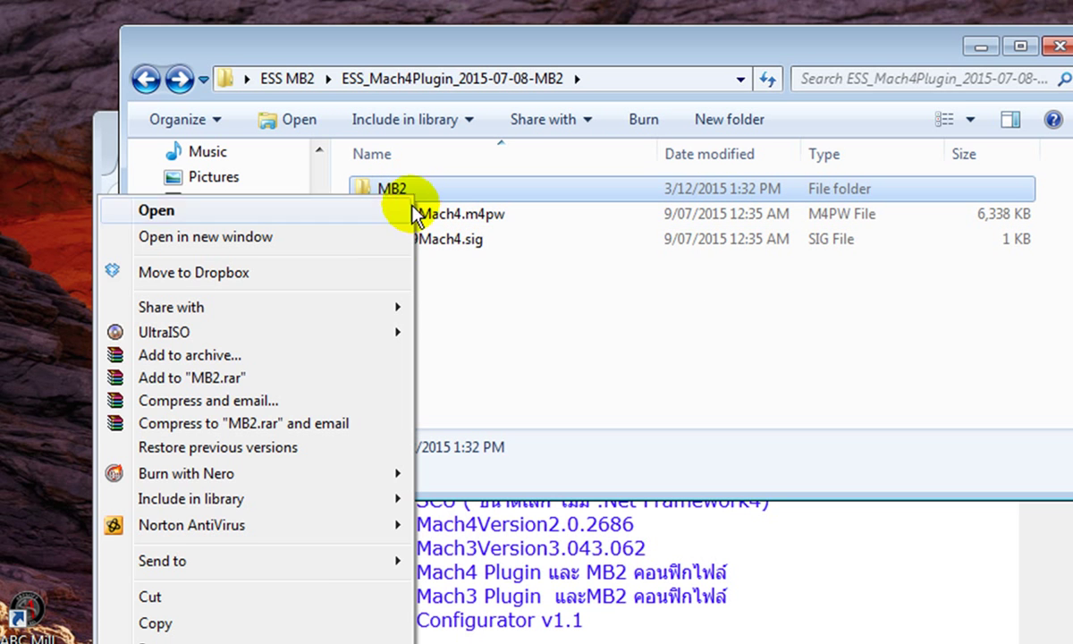
click(289, 627)
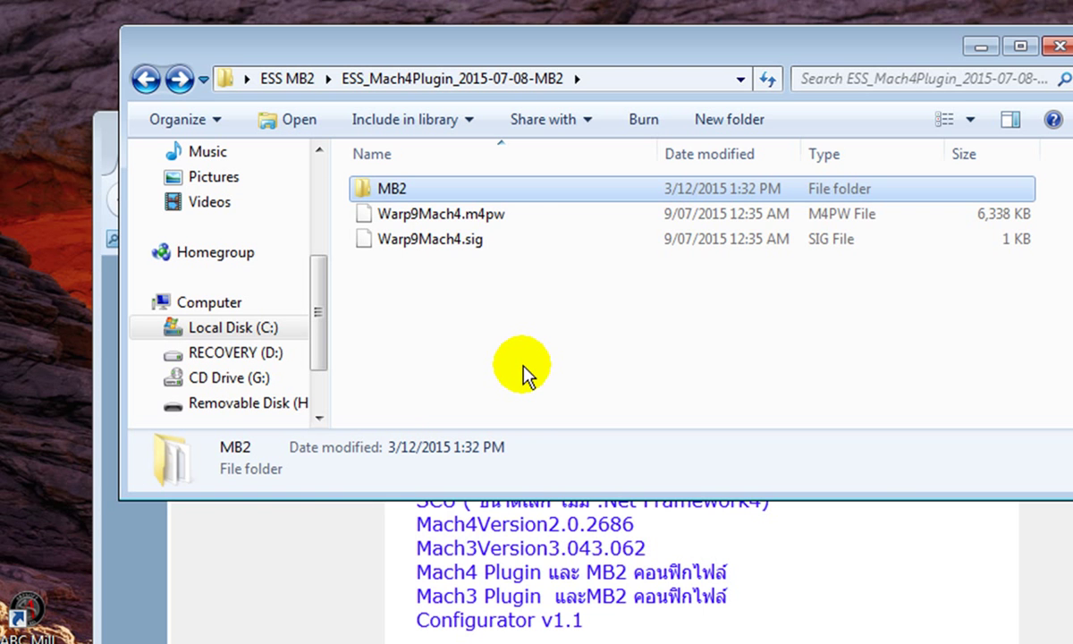
right_click(465, 200)
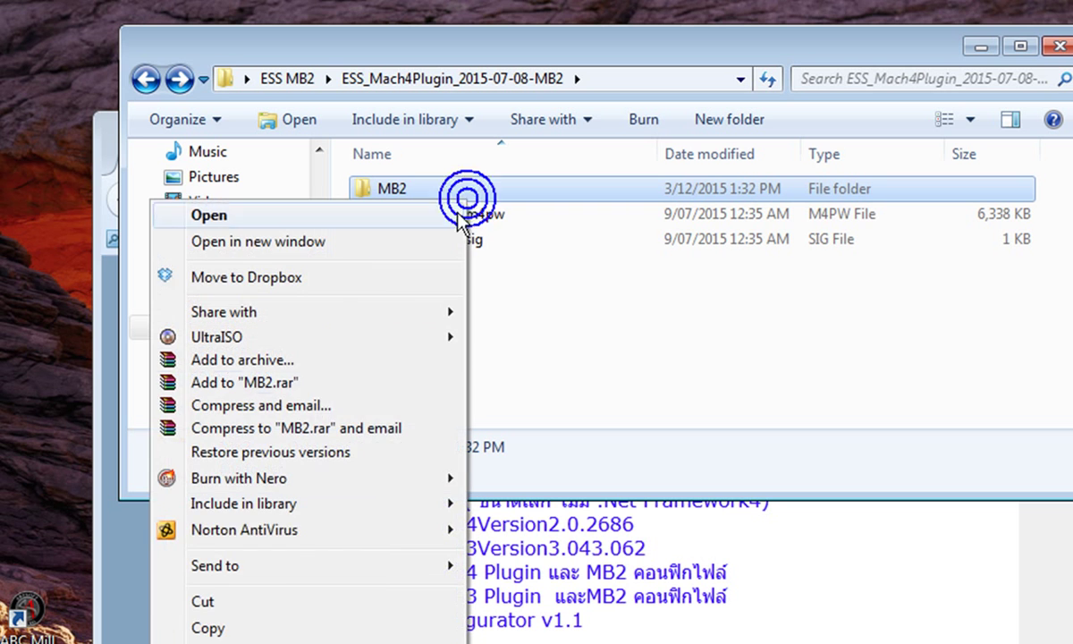
click(258, 627)
click(525, 313)
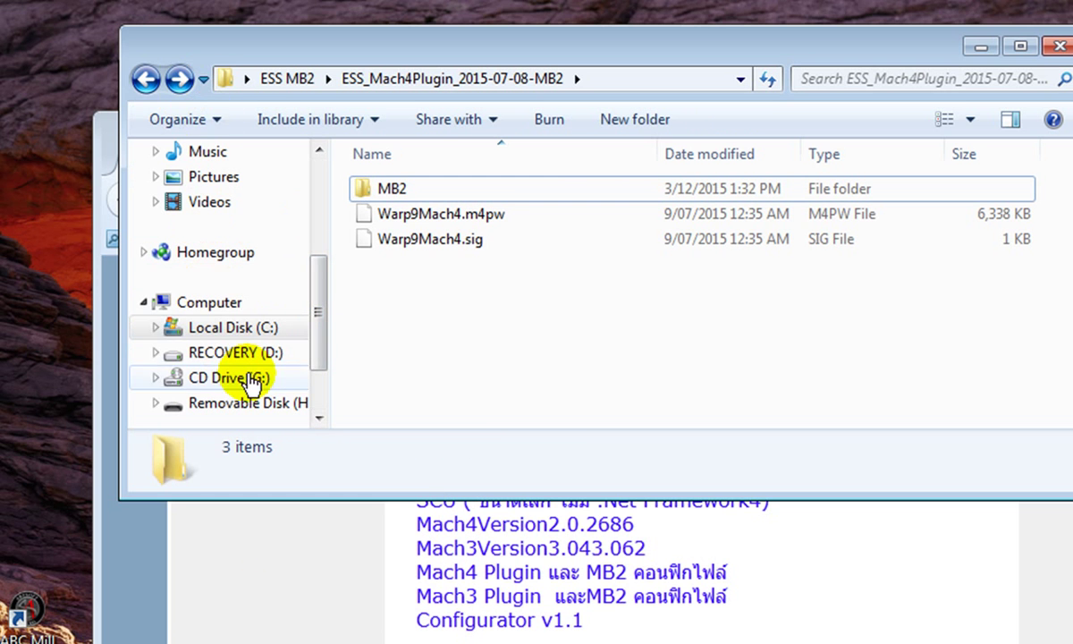
Paste the copied MB2 folder into the Profiles folder of Mach4Hobby on drive C, and return to the Mach4Hobby folder
click(266, 328)
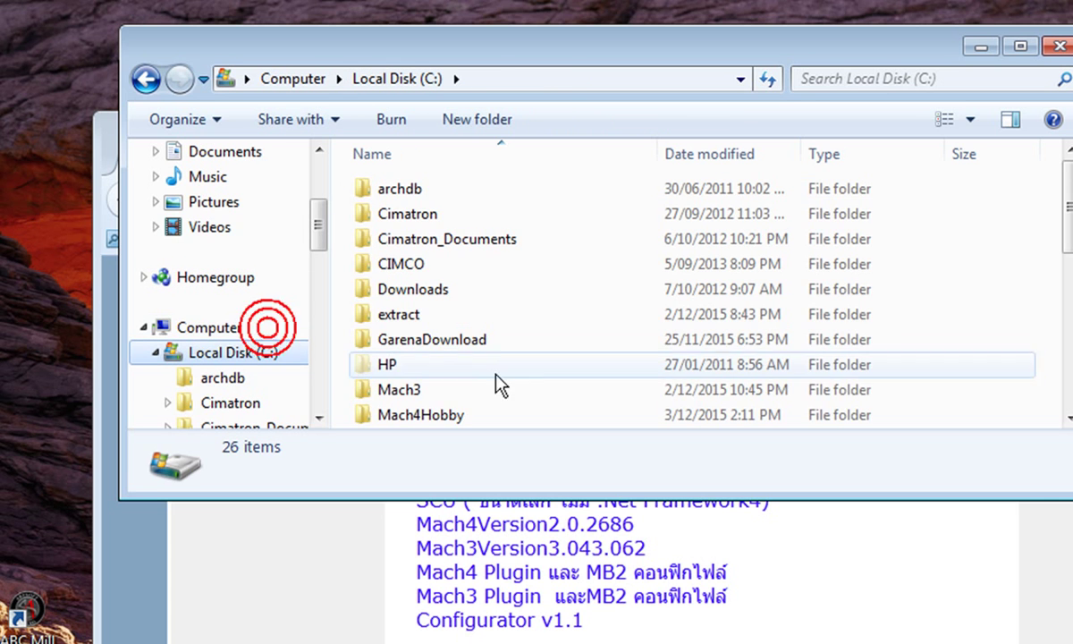
double_click(463, 415)
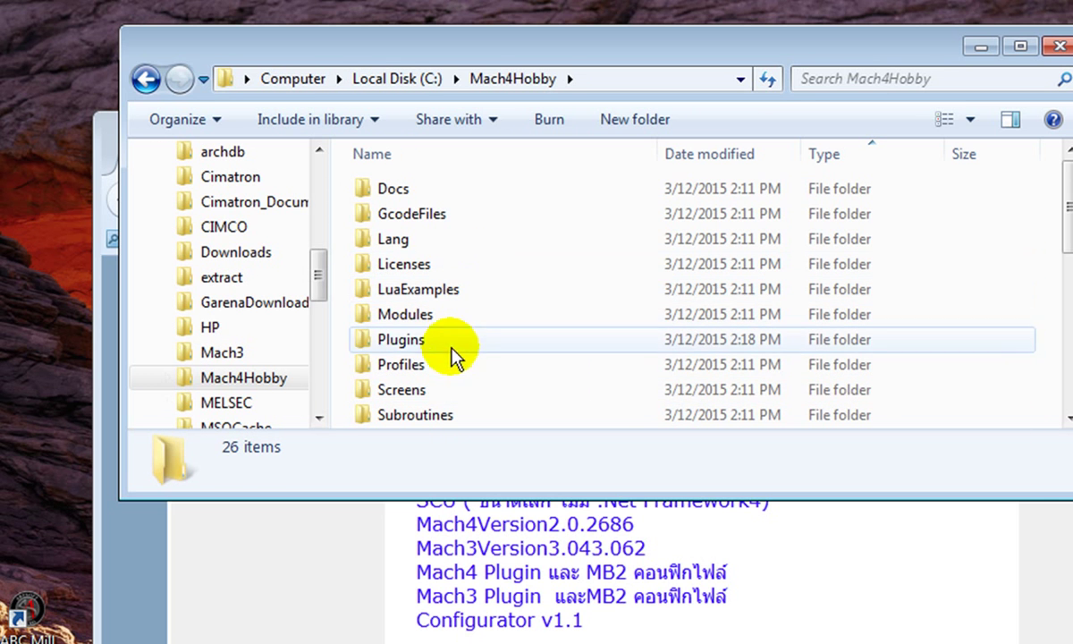
click(404, 366)
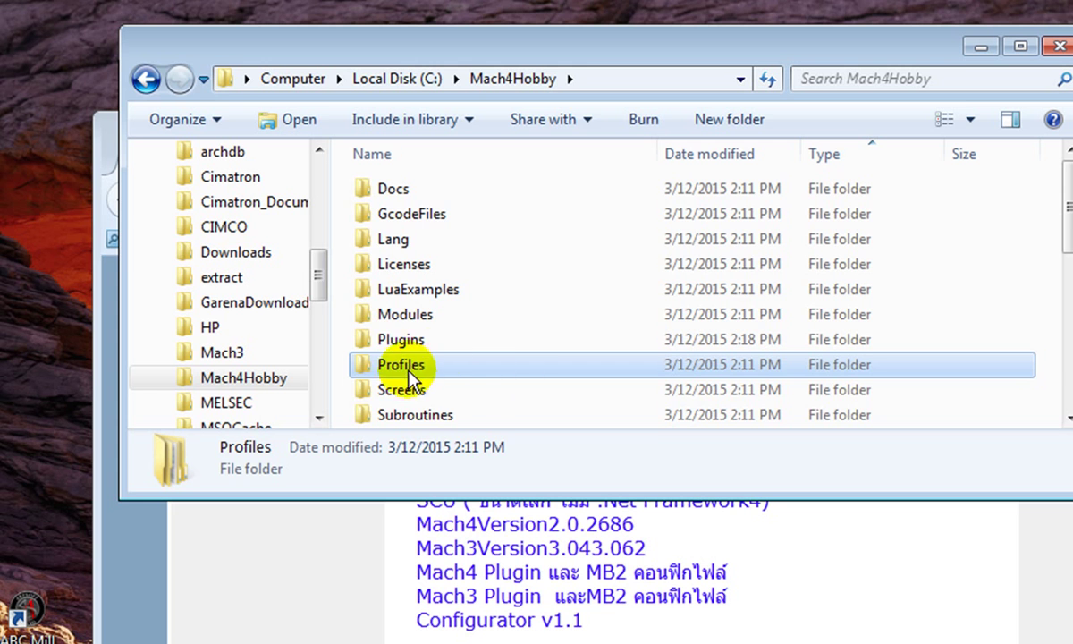
double_click(412, 369)
right_click(476, 295)
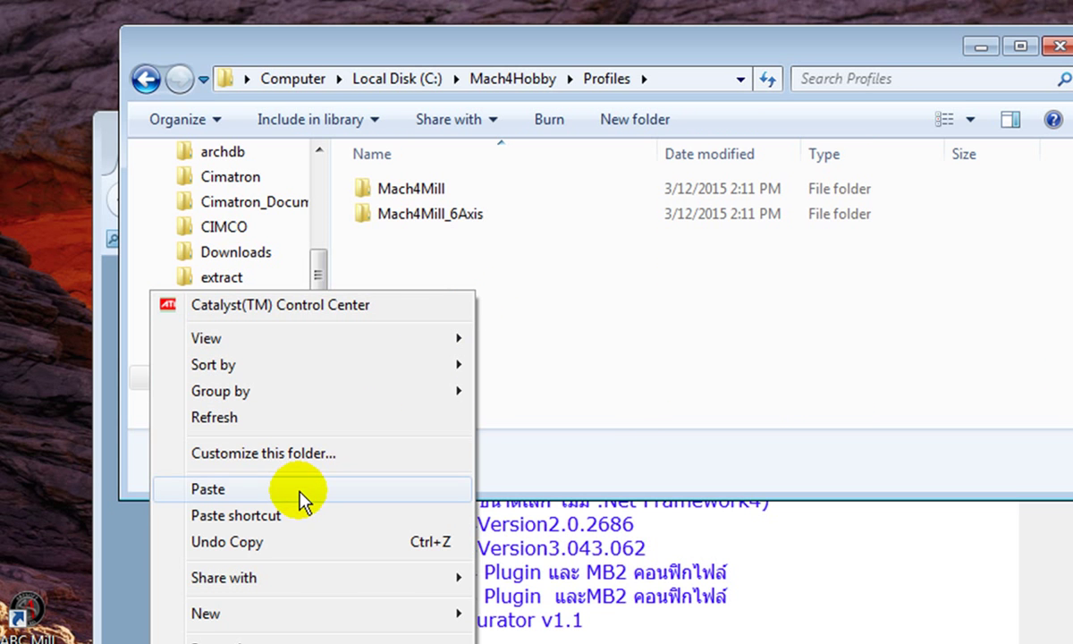
click(299, 492)
click(558, 338)
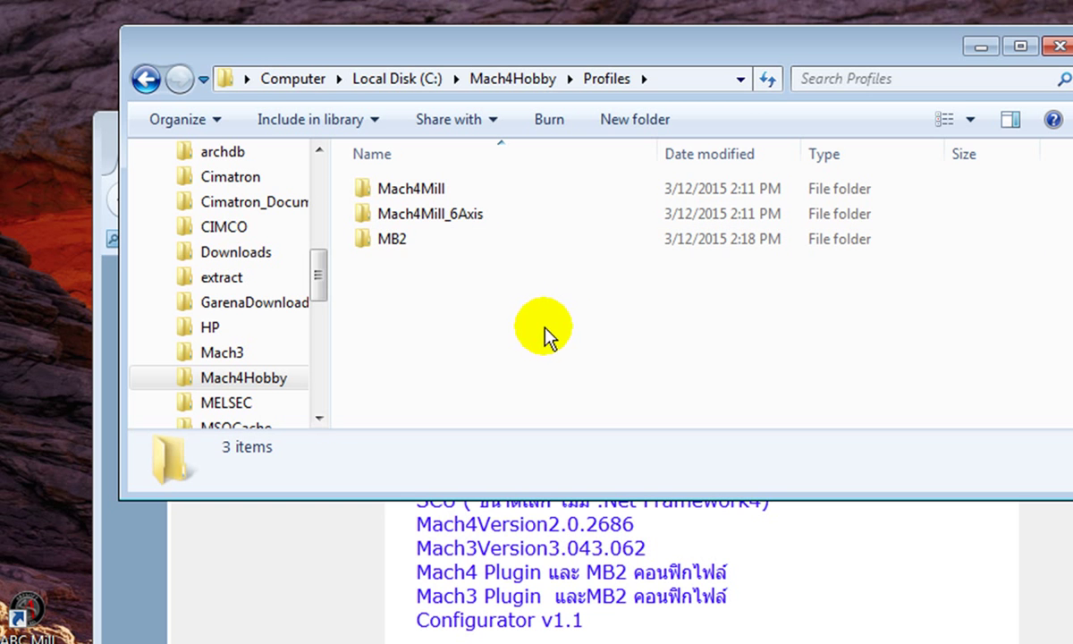
click(146, 83)
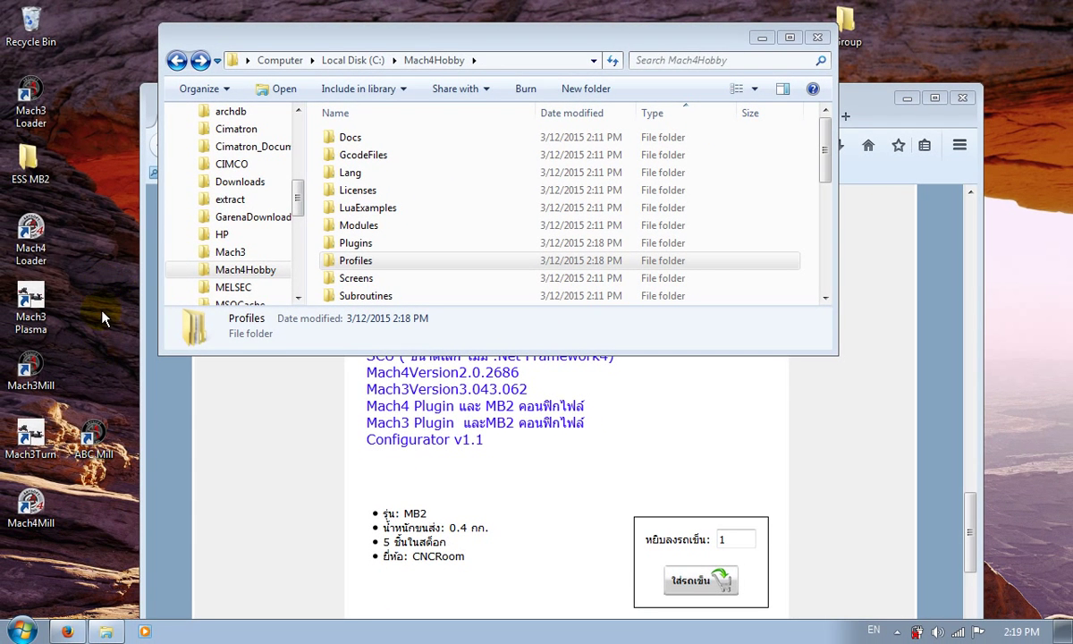
Start Mach4 Loader from the desktop and load the MB2 profile
click(93, 255)
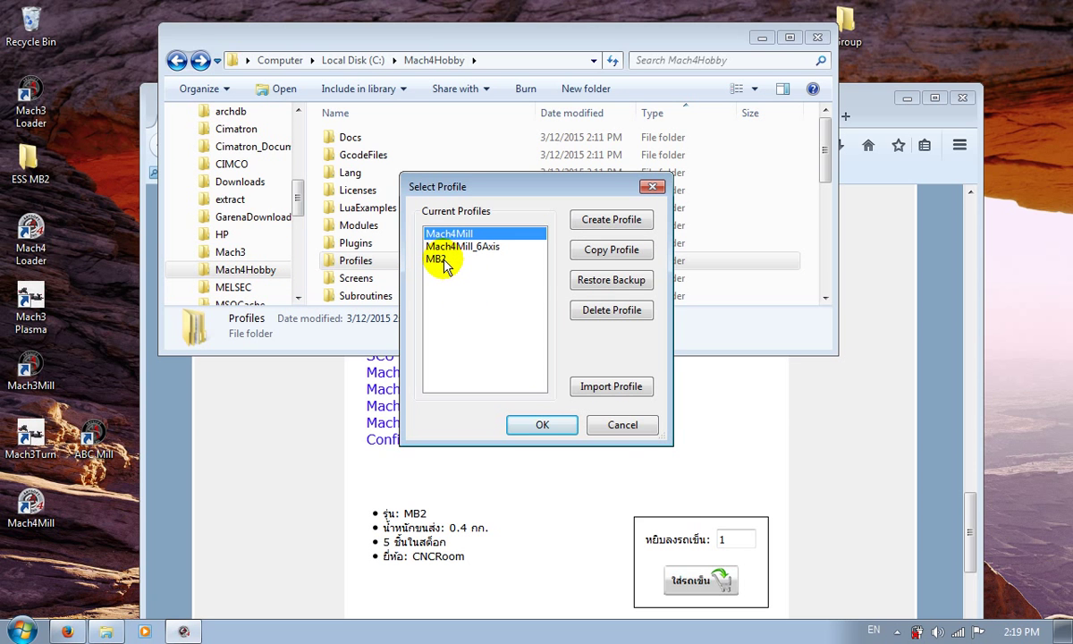
click(444, 261)
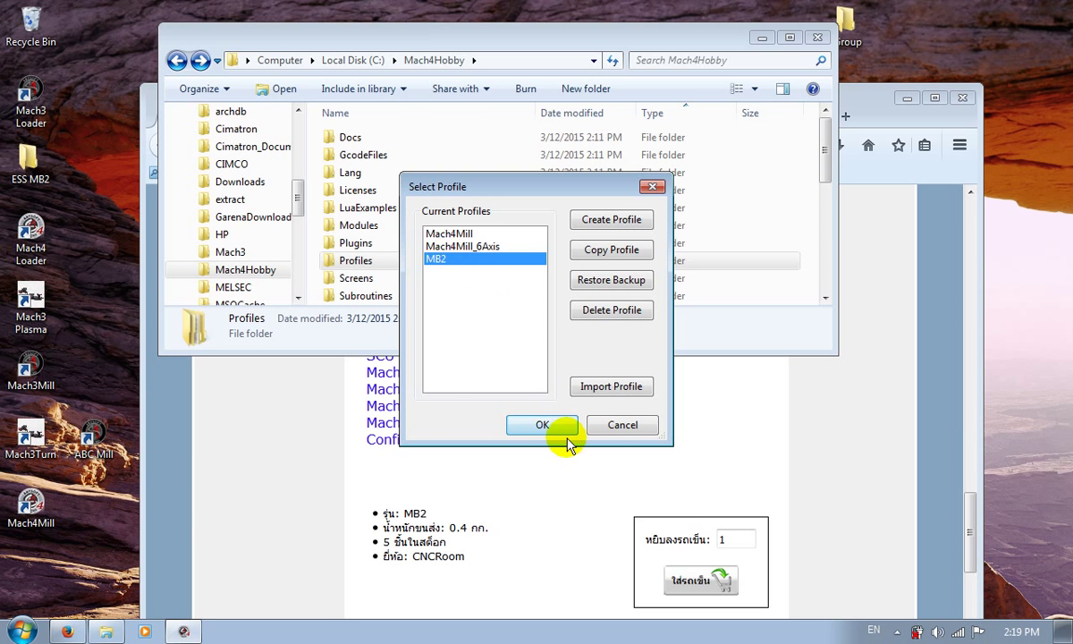
click(543, 426)
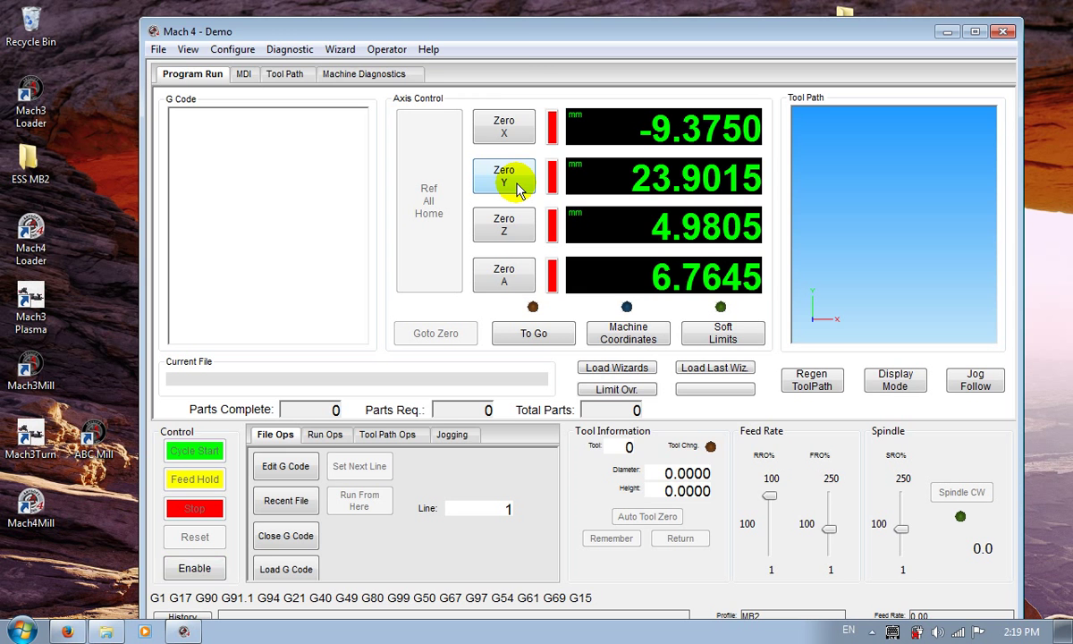
Reposition the Mach 4 window so all controls are visible, enable the machine, and test the clockwise spindle control
drag(511, 34, 483, 18)
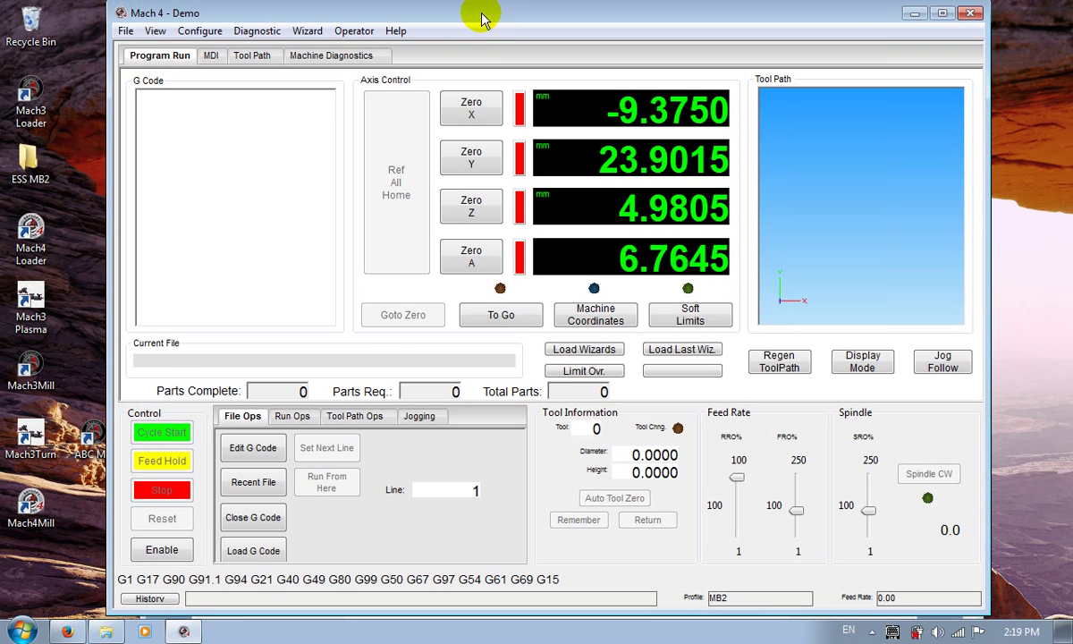
click(169, 554)
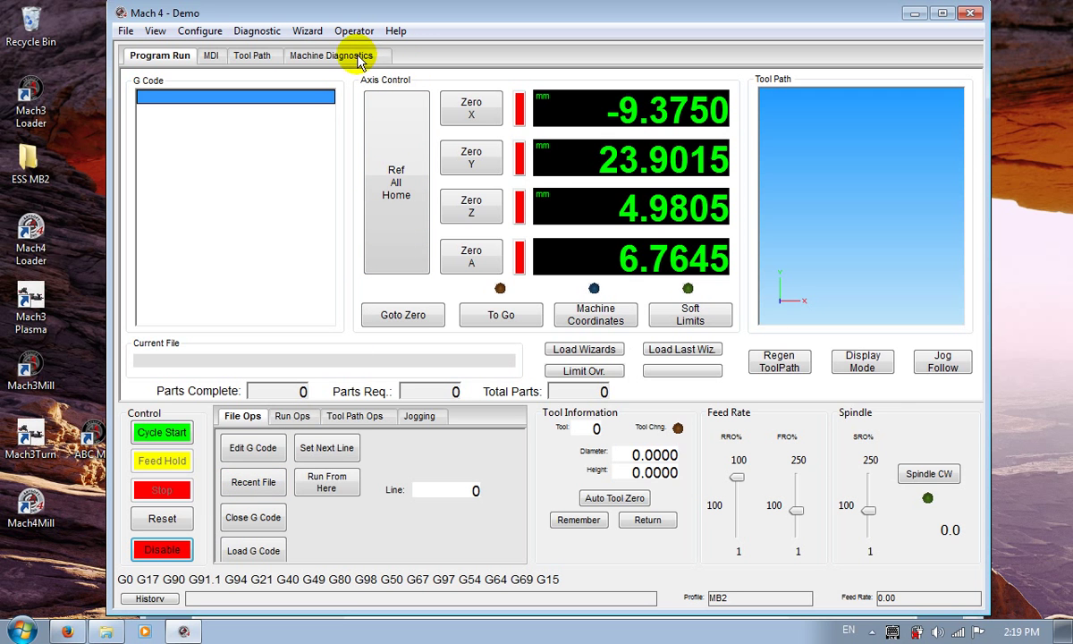
click(929, 480)
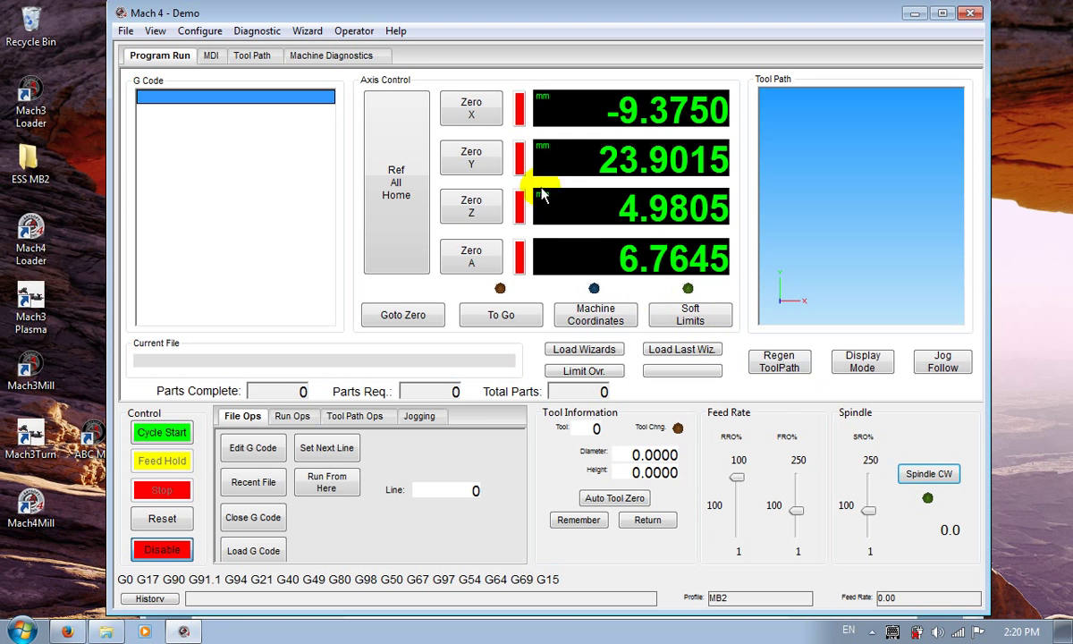
Zero the X, Y and Z axis positions
click(472, 108)
click(472, 158)
click(471, 202)
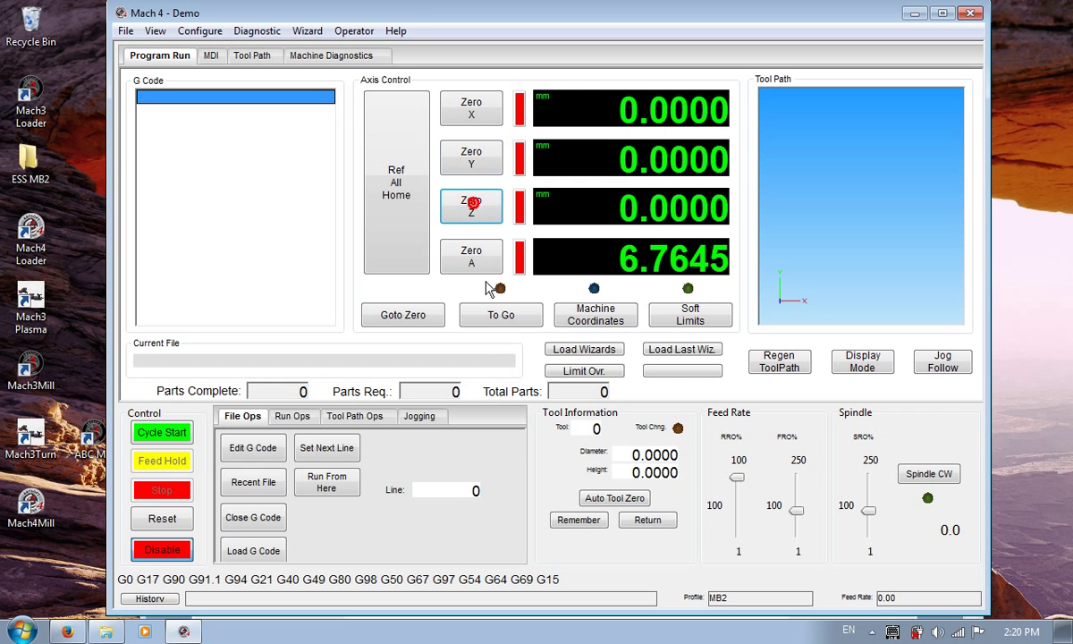
Open the jogging controls and test-jog the X and Y axes in both the positive and negative directions
click(427, 416)
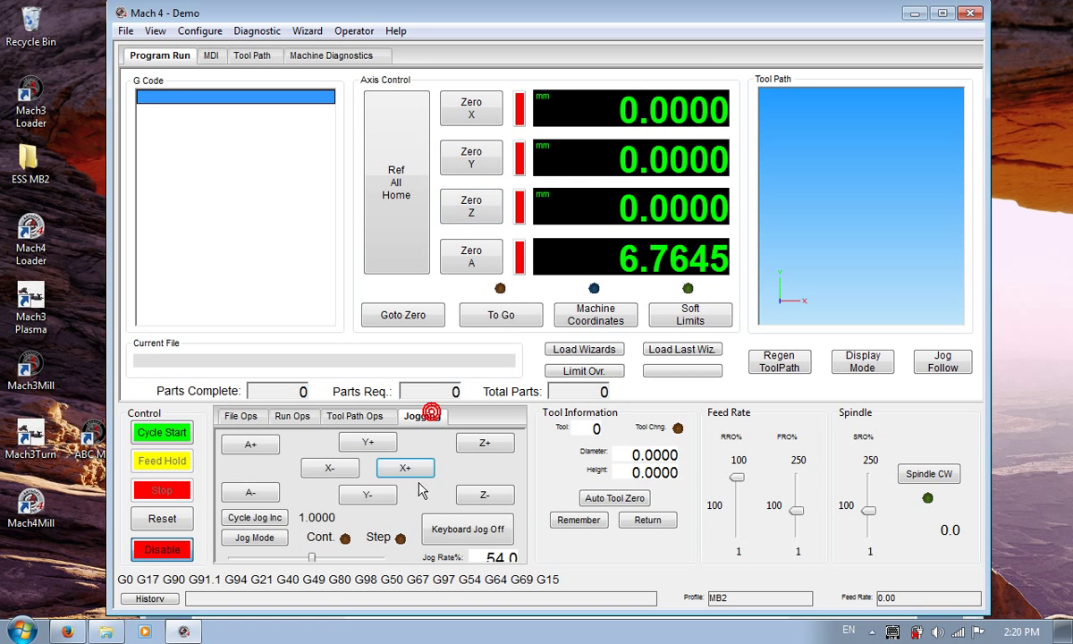
click(419, 476)
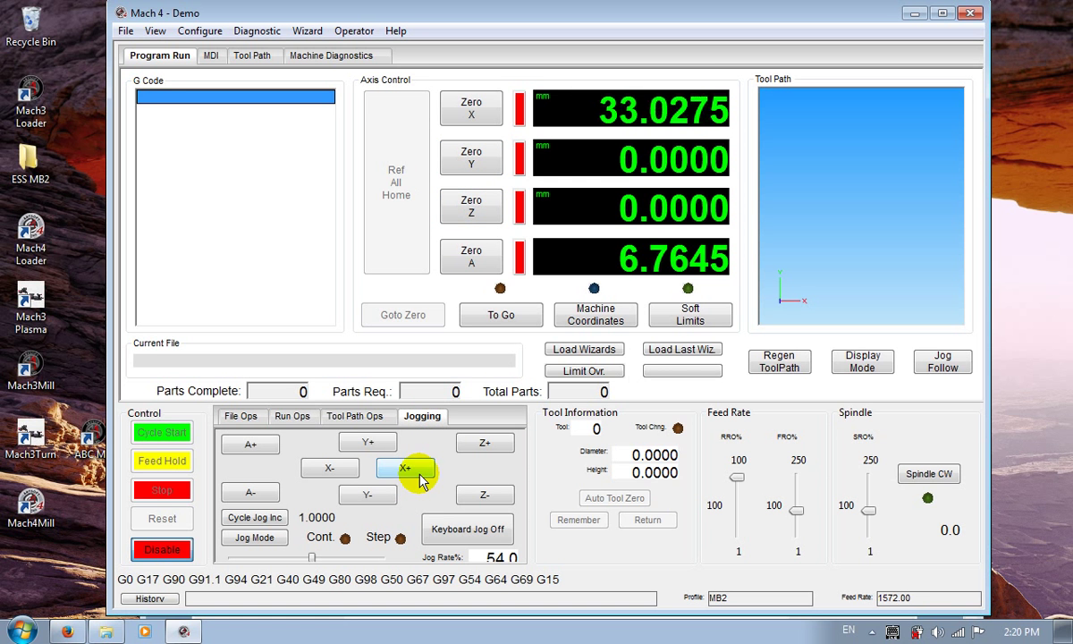
click(336, 469)
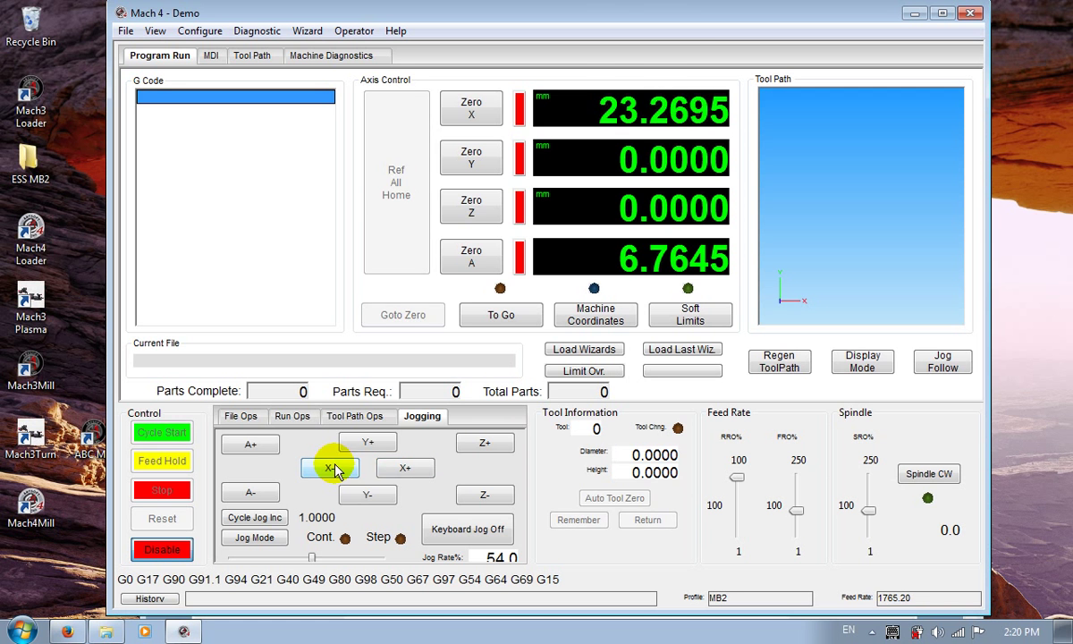
click(366, 494)
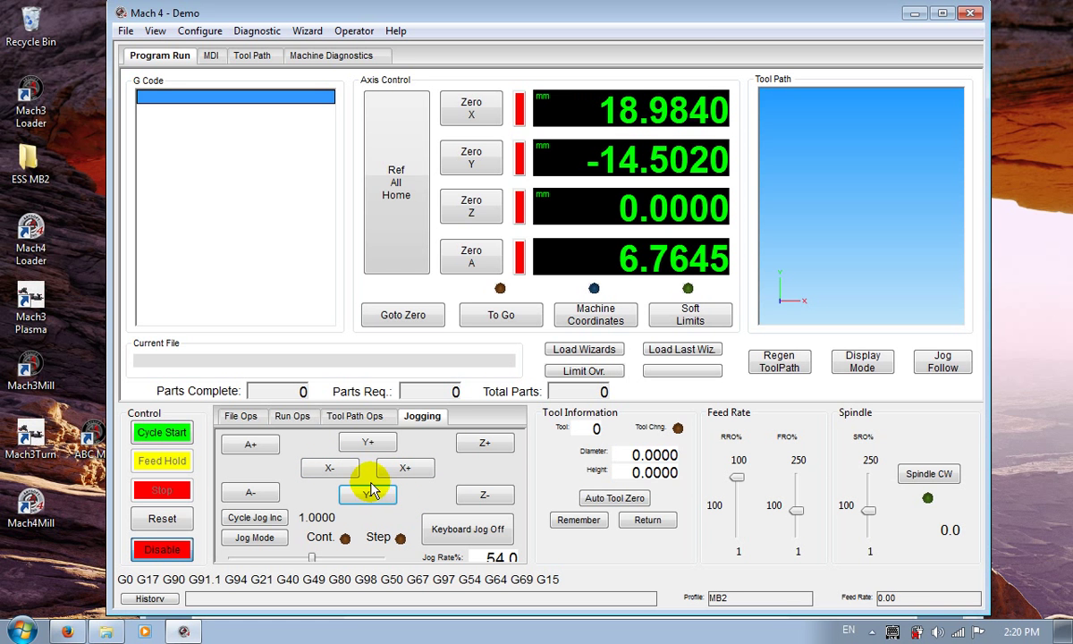
click(384, 453)
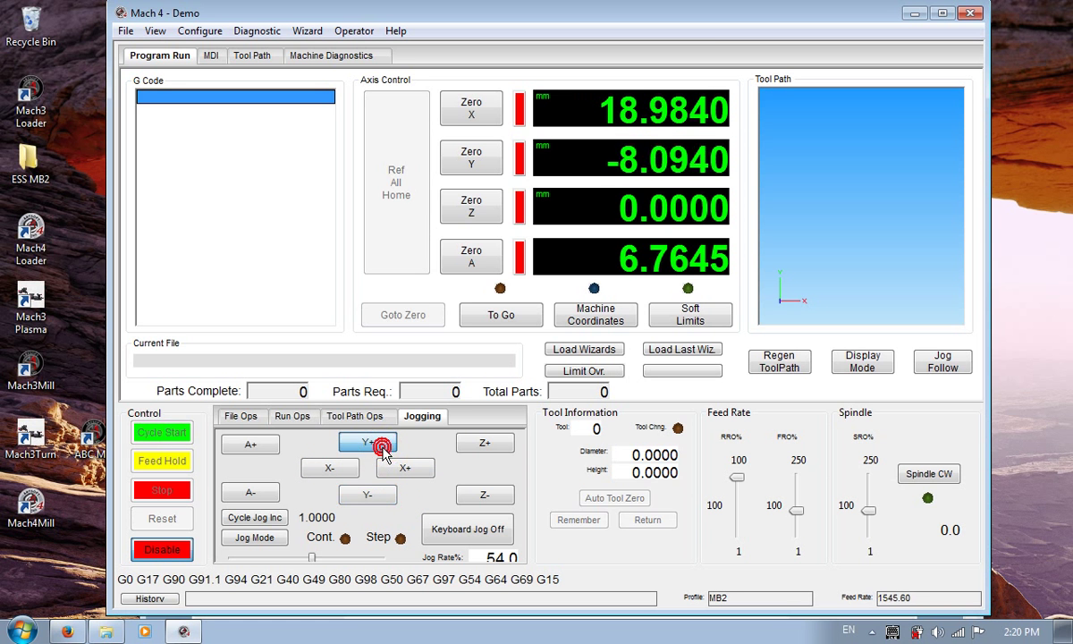
click(399, 466)
click(338, 472)
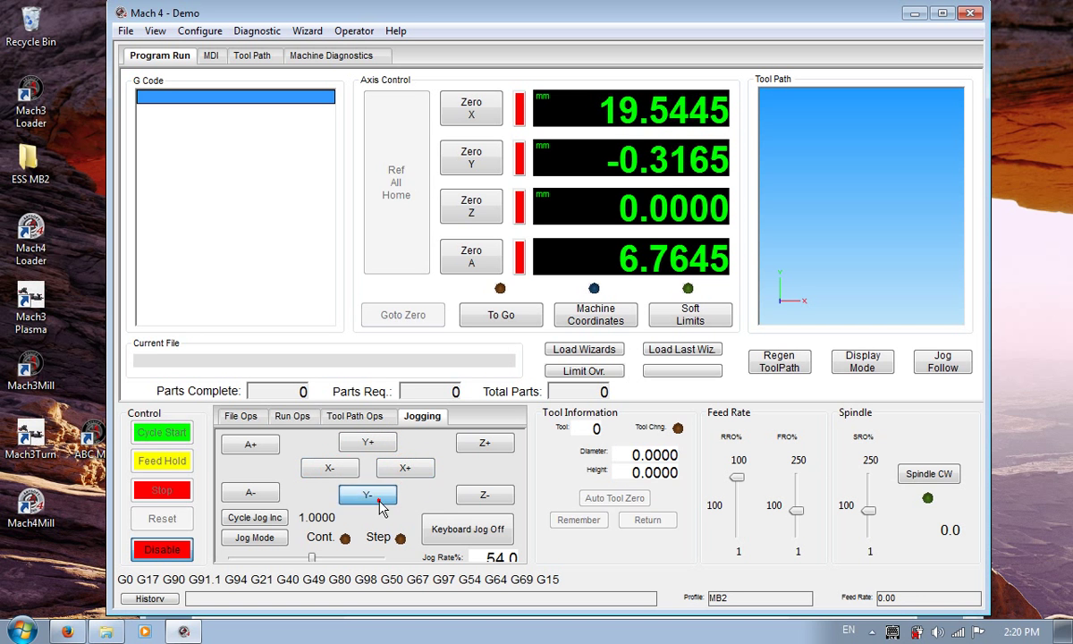
click(368, 496)
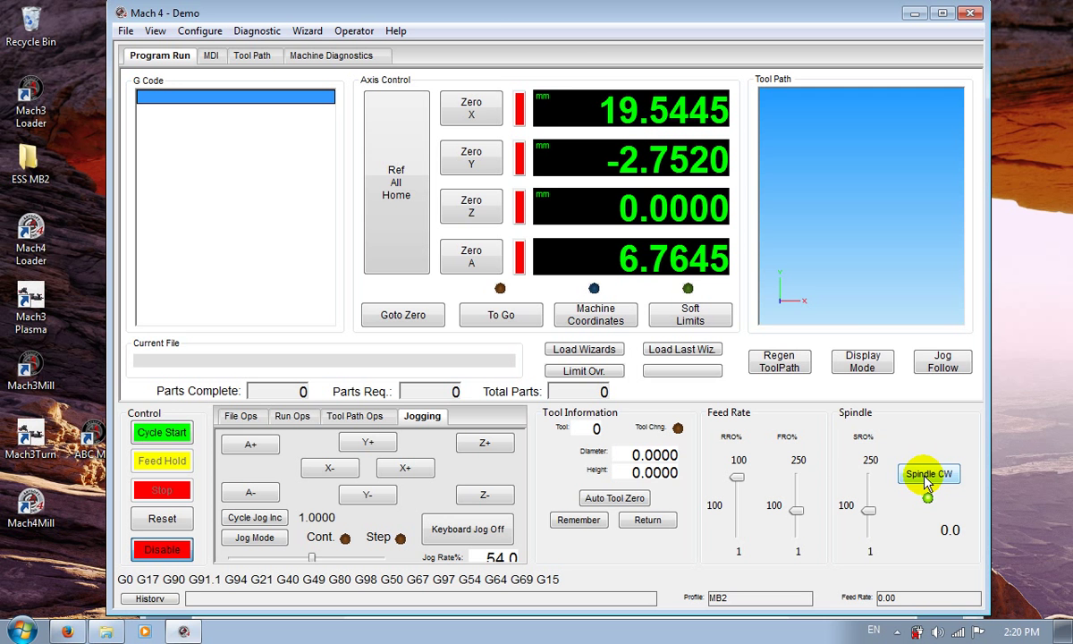
Disable the machine and open the configuration of the ESS plugin from the plugin list
drag(521, 5, 490, 15)
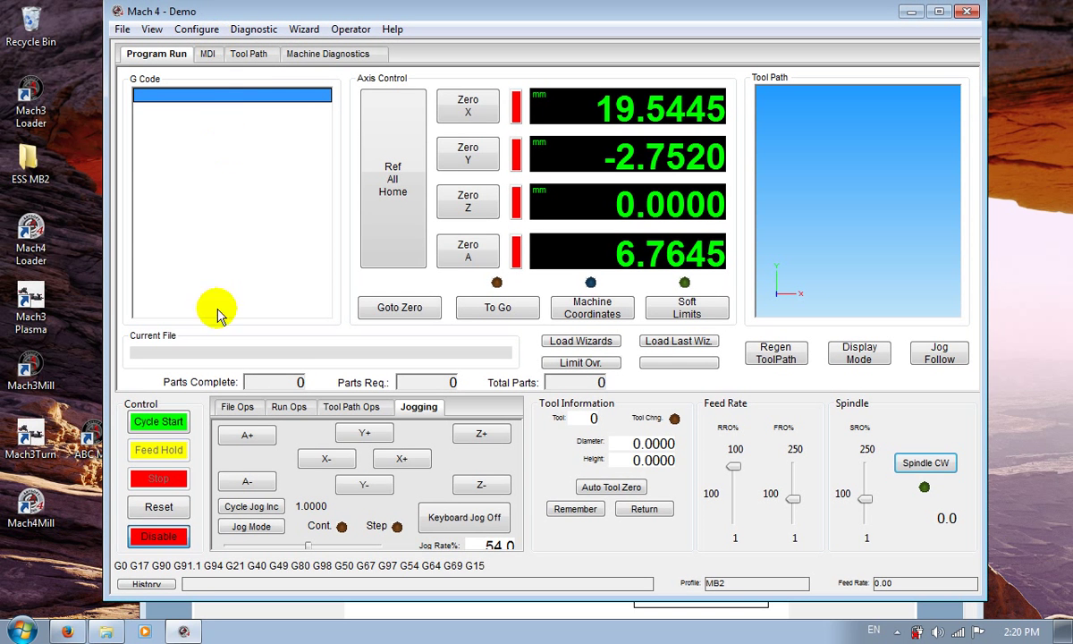
click(161, 537)
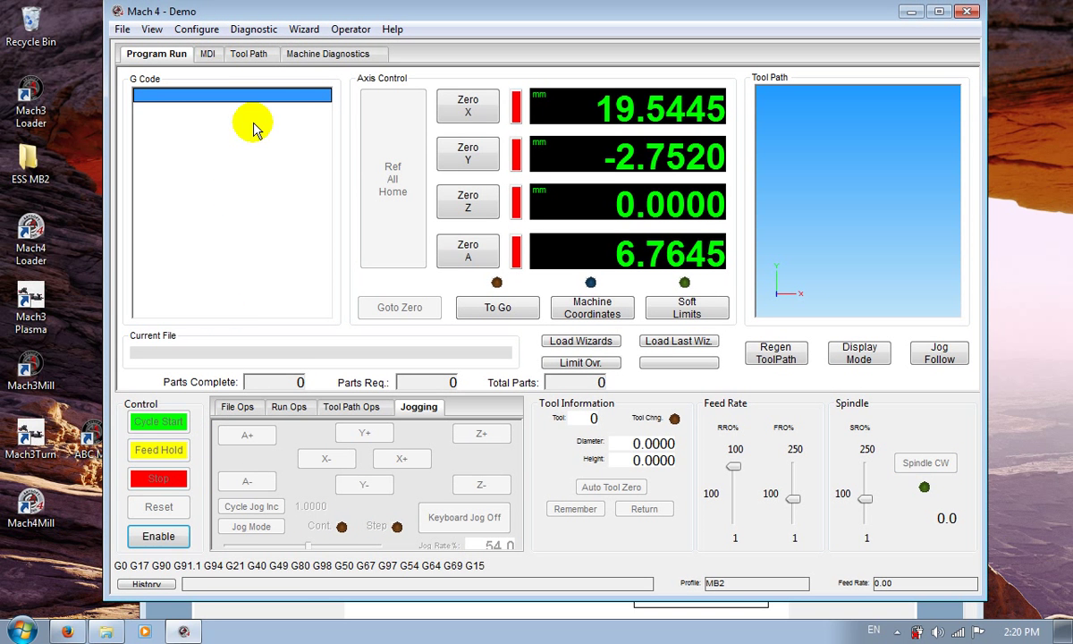
click(193, 31)
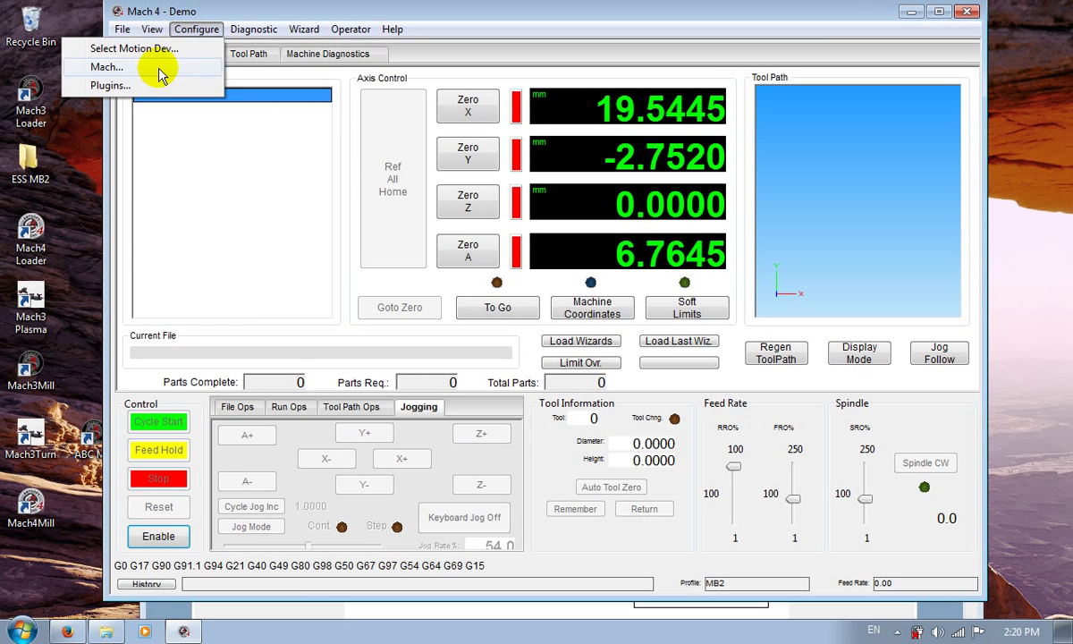
click(134, 86)
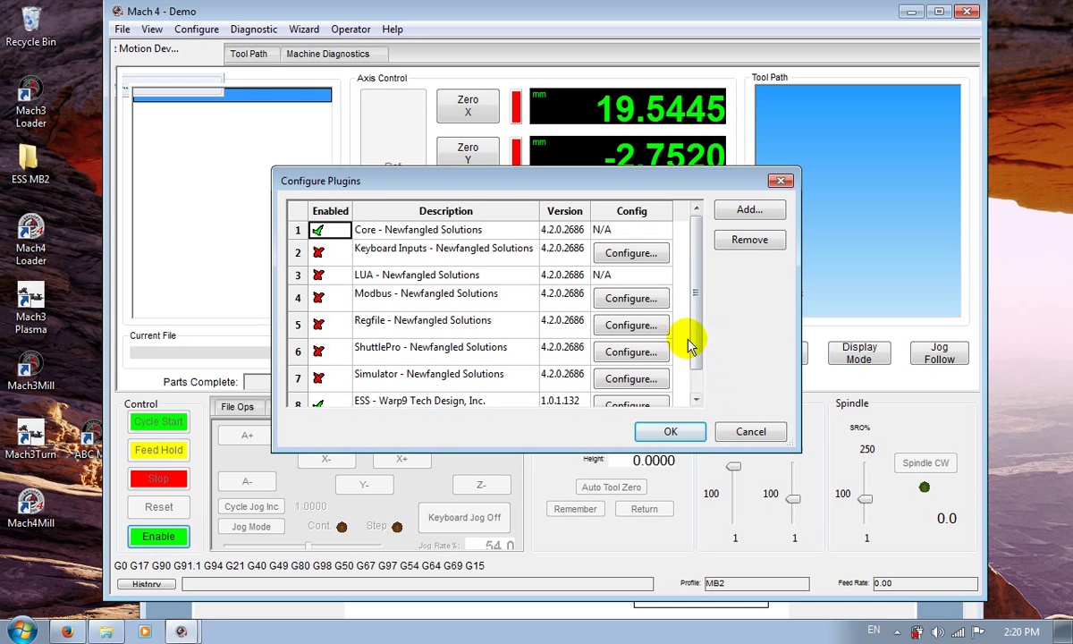
scroll(707, 396, down, 1)
click(663, 379)
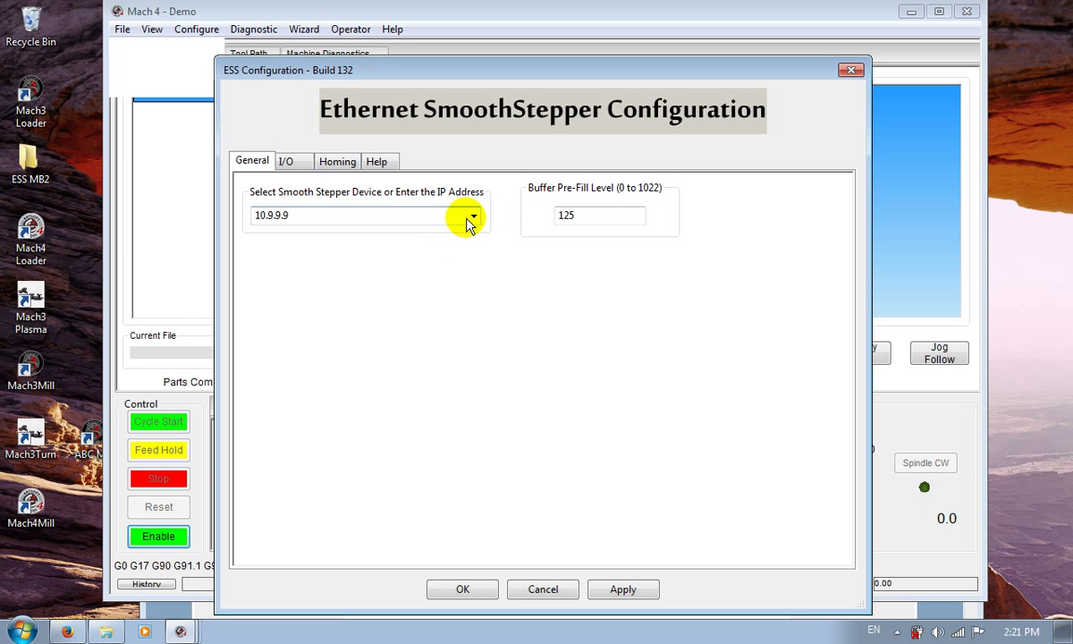
Examine the SmoothStepper's device IP address selection and its I/O pin settings
click(473, 217)
click(474, 217)
click(288, 164)
click(253, 163)
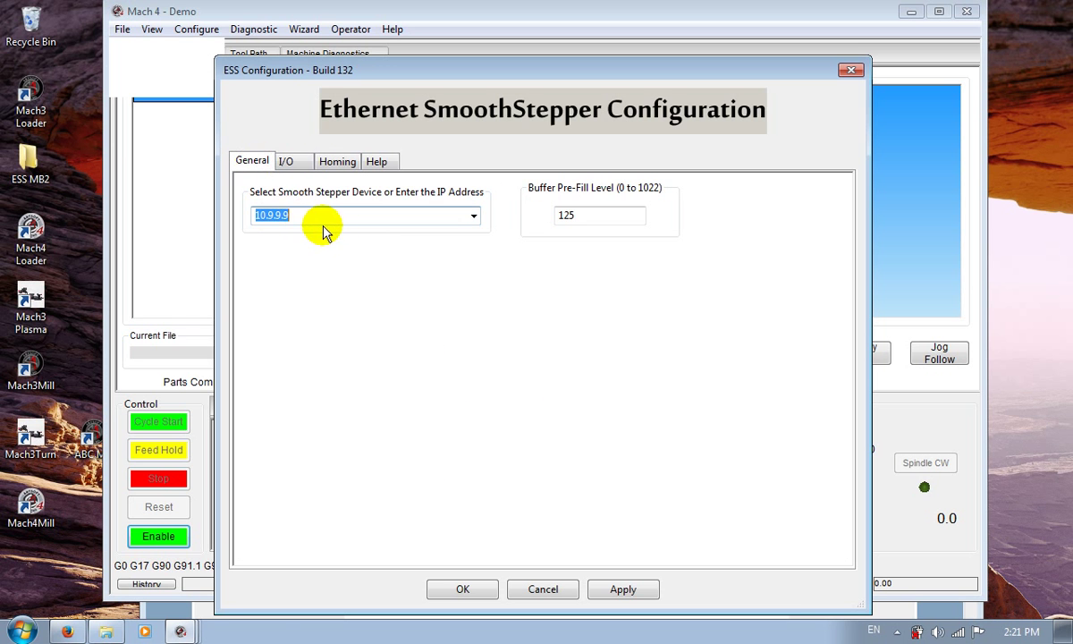
click(288, 169)
mouse_move(831, 289)
mouse_down()
mouse_move(857, 481)
mouse_move(888, 268)
mouse_move(816, 257)
mouse_move(866, 511)
mouse_move(839, 288)
mouse_up()
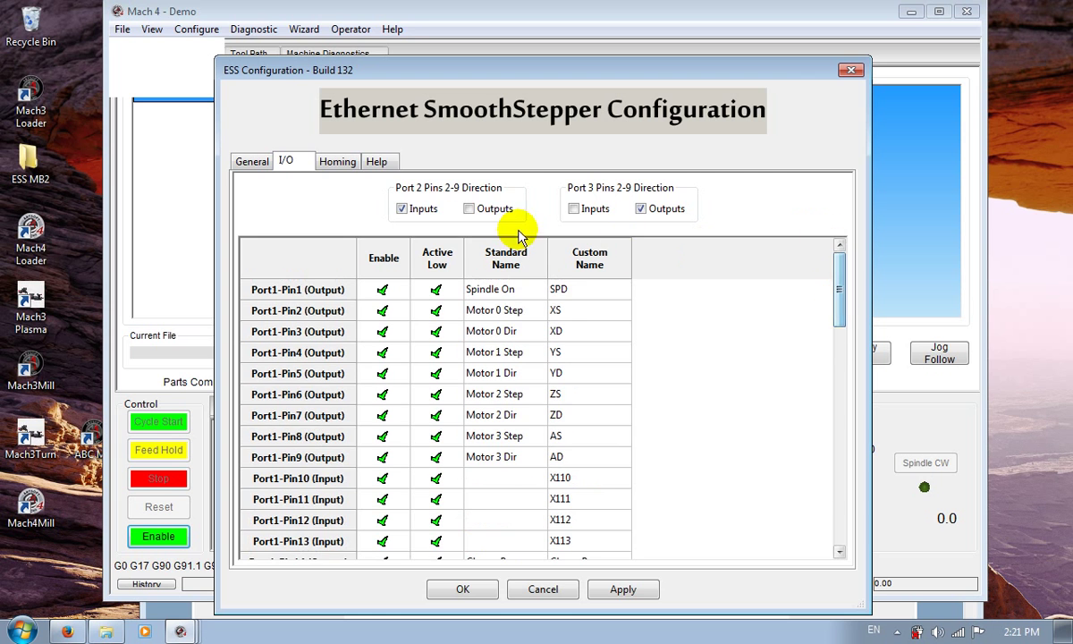
Review the SmoothStepper's homing, help, general and Port 1 to 3 pin settings, and close the plugin configuration without saving
click(337, 166)
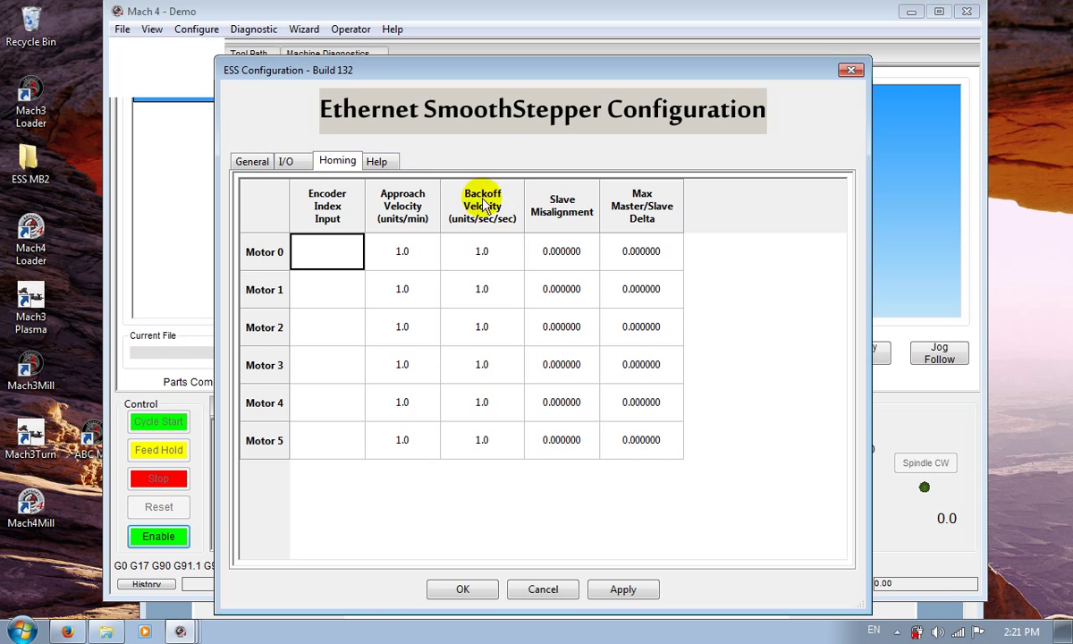
click(377, 163)
click(347, 159)
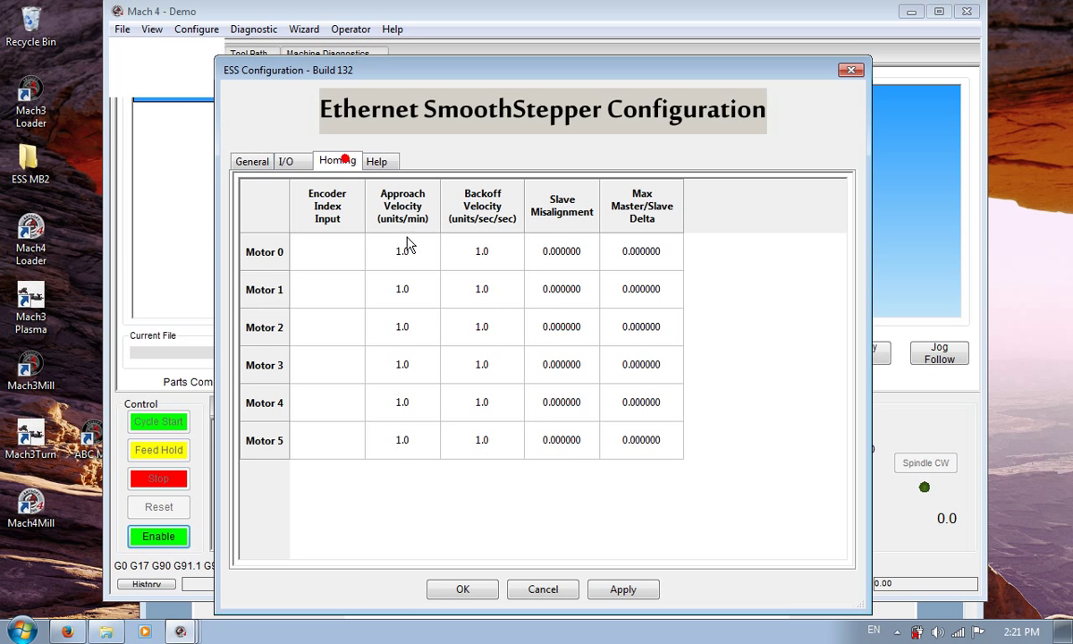
click(286, 162)
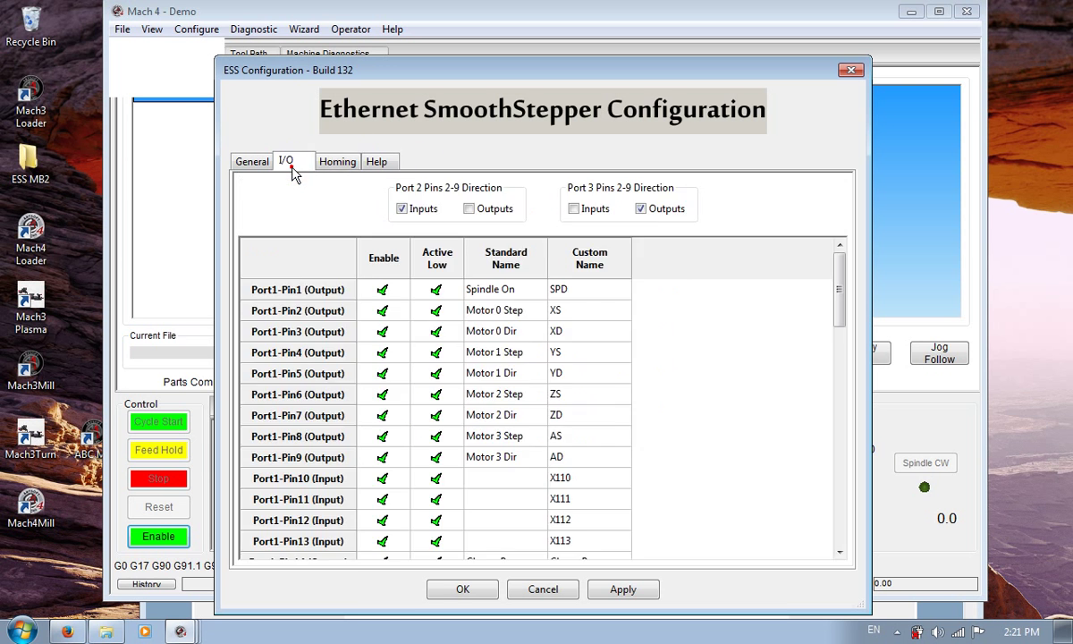
click(254, 162)
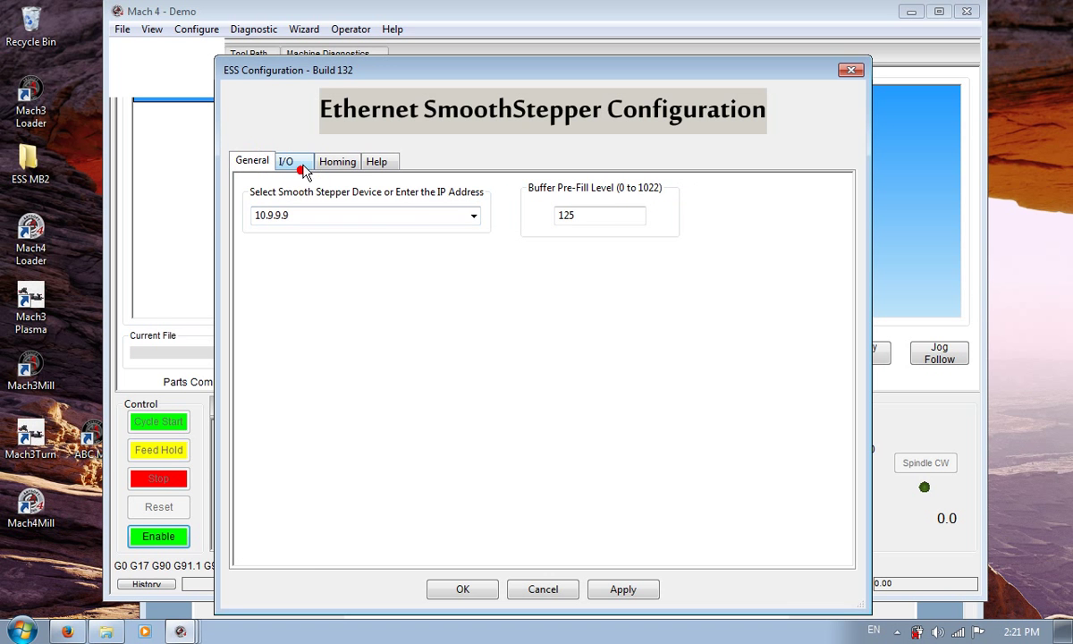
click(302, 172)
drag(841, 308, 842, 456)
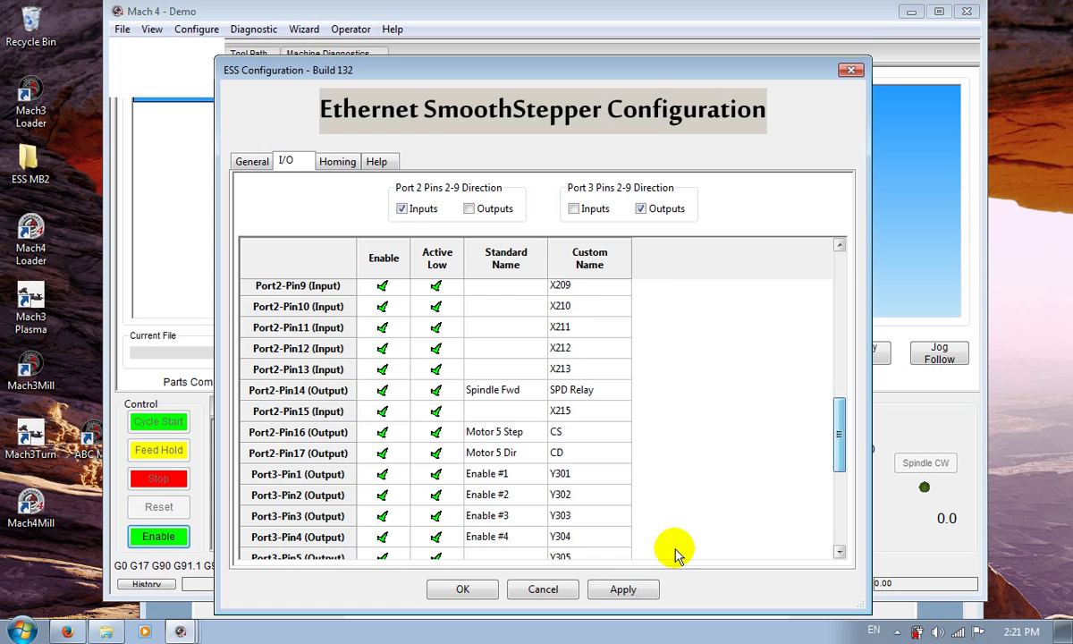
click(543, 589)
click(742, 432)
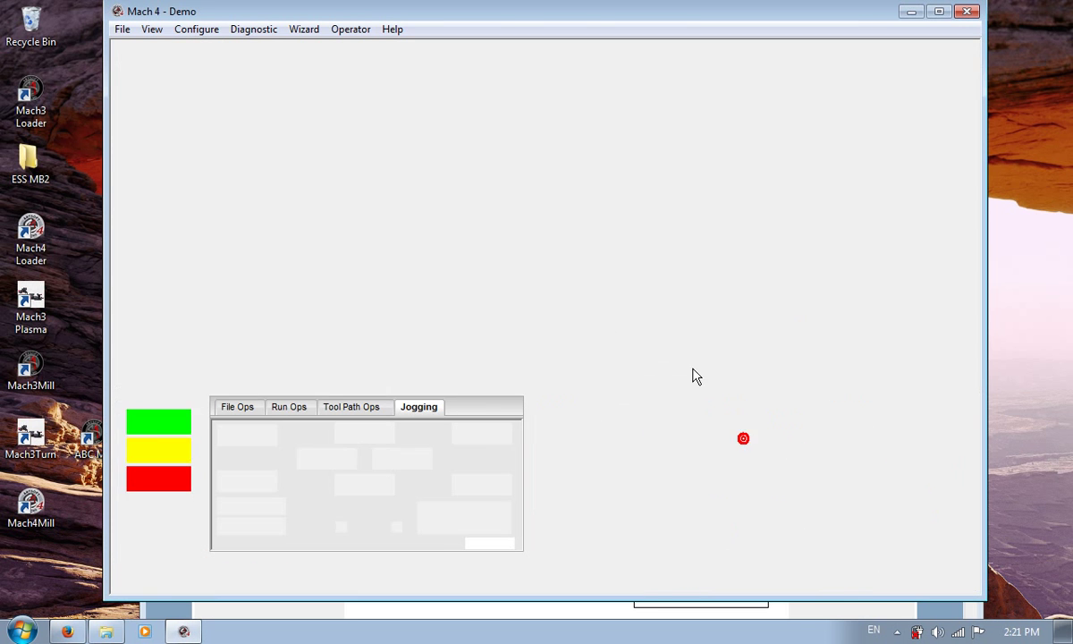
Review the Mach configuration's default modes and the counts per unit, velocity and acceleration settings of Motor0 through Motor5
click(194, 32)
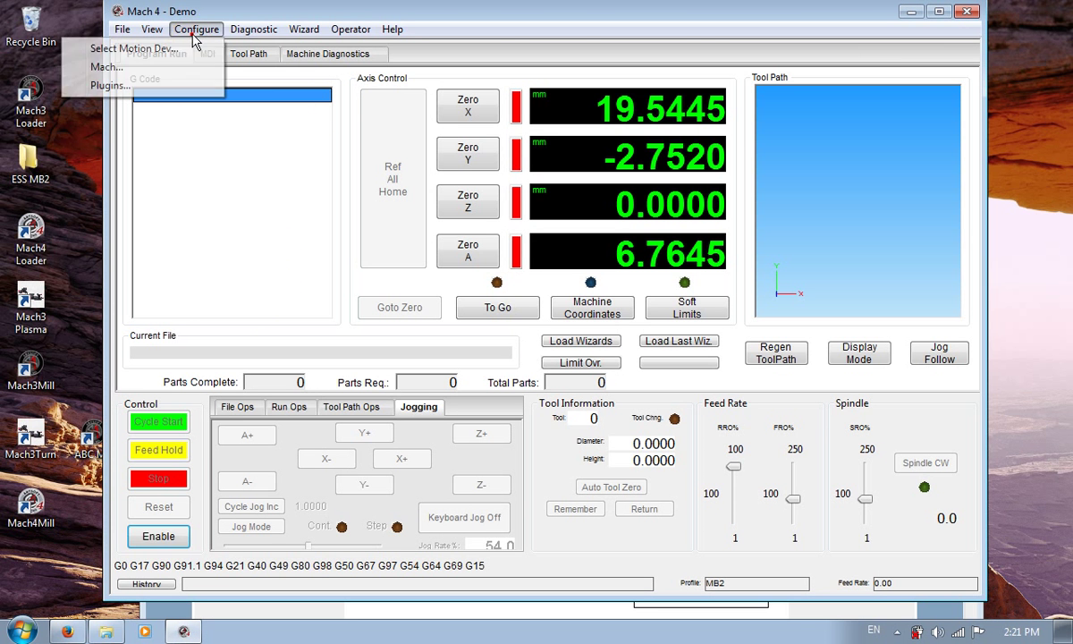
click(174, 67)
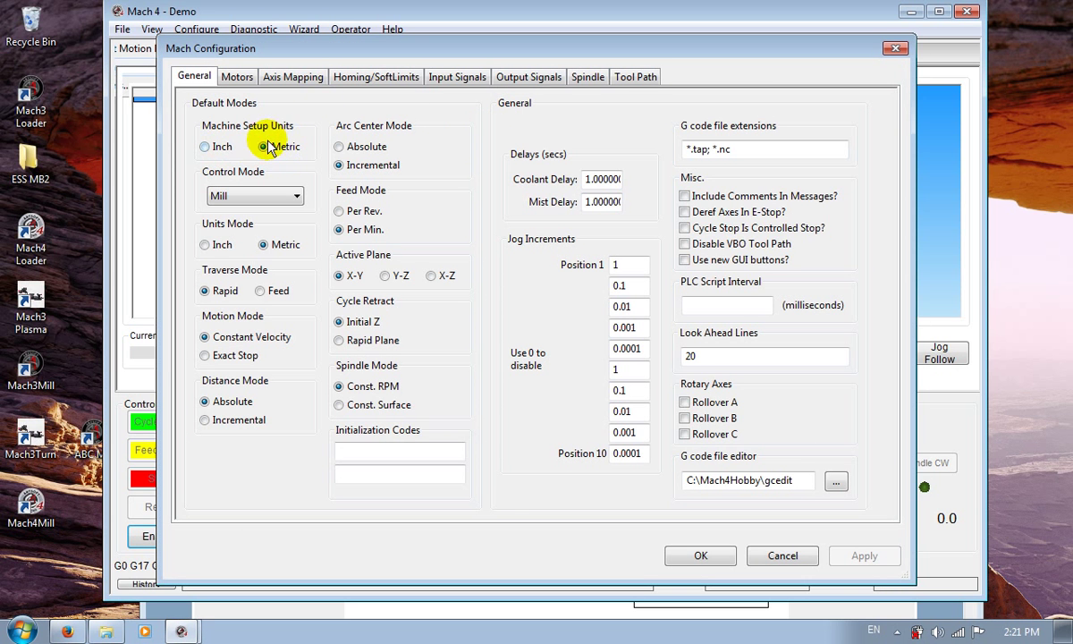
click(238, 77)
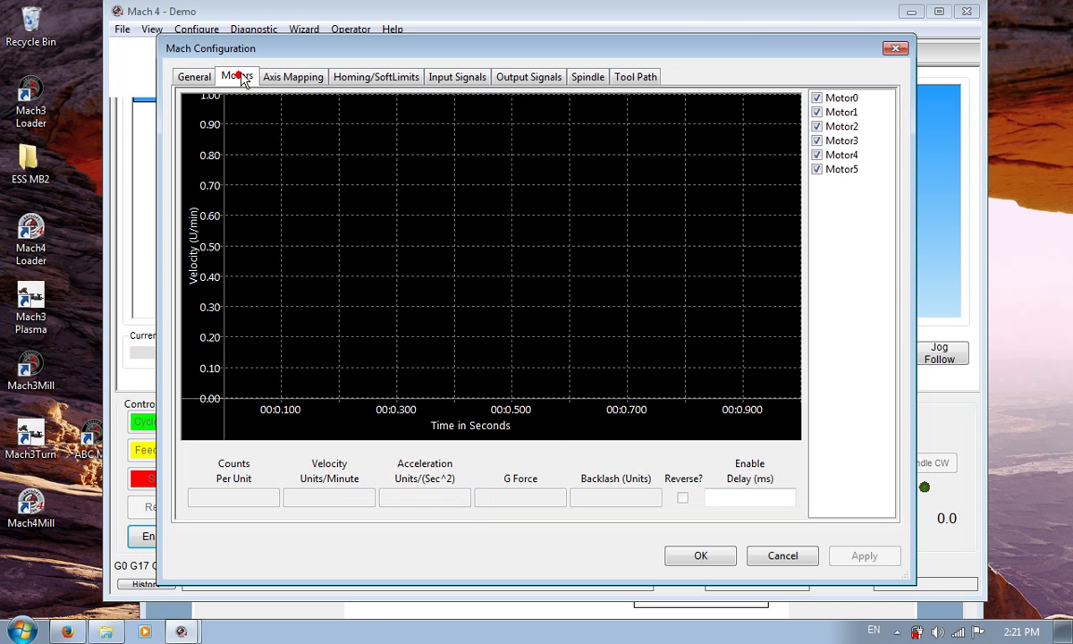
click(839, 98)
click(840, 112)
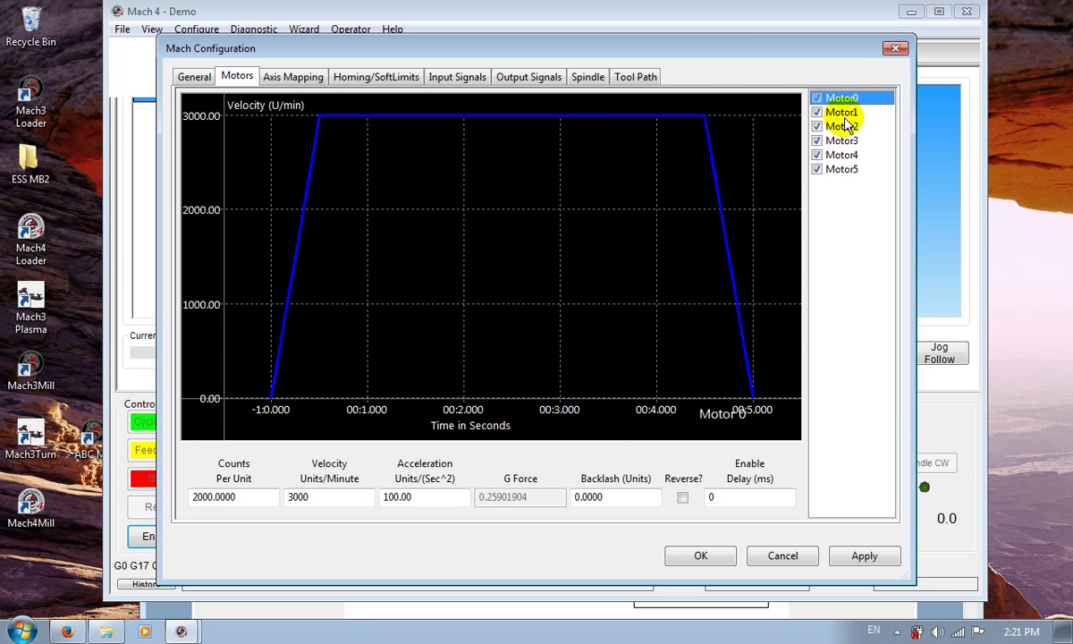
click(842, 127)
click(847, 141)
click(845, 154)
click(845, 169)
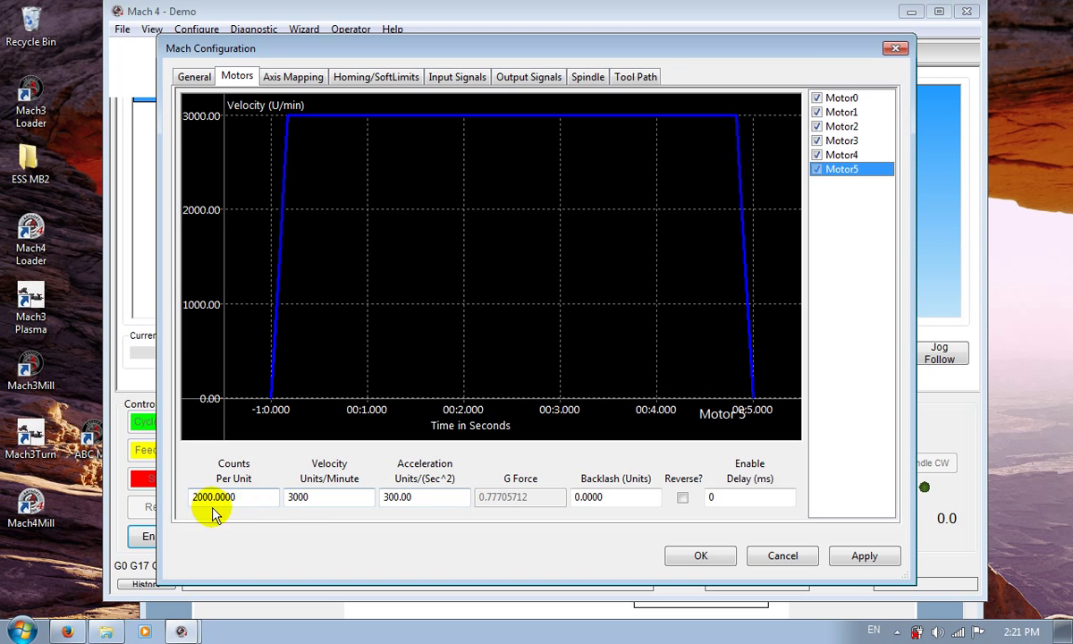
click(841, 97)
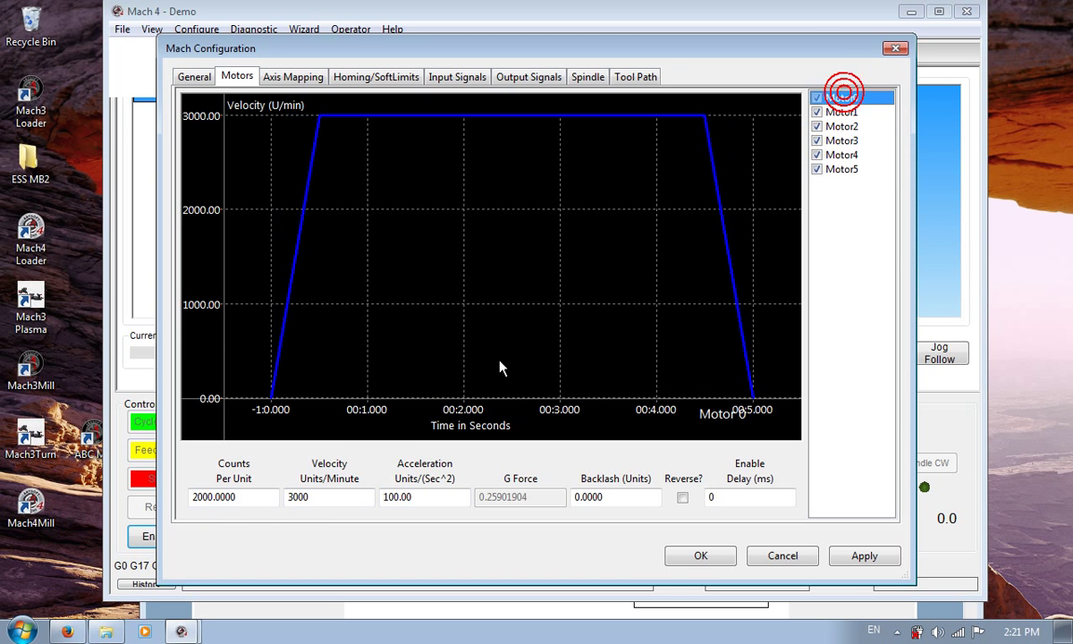
click(442, 501)
click(318, 501)
Review the axis mapping, homing and soft limits, input and output signals and spindle settings, and close the Mach configuration without saving
click(297, 78)
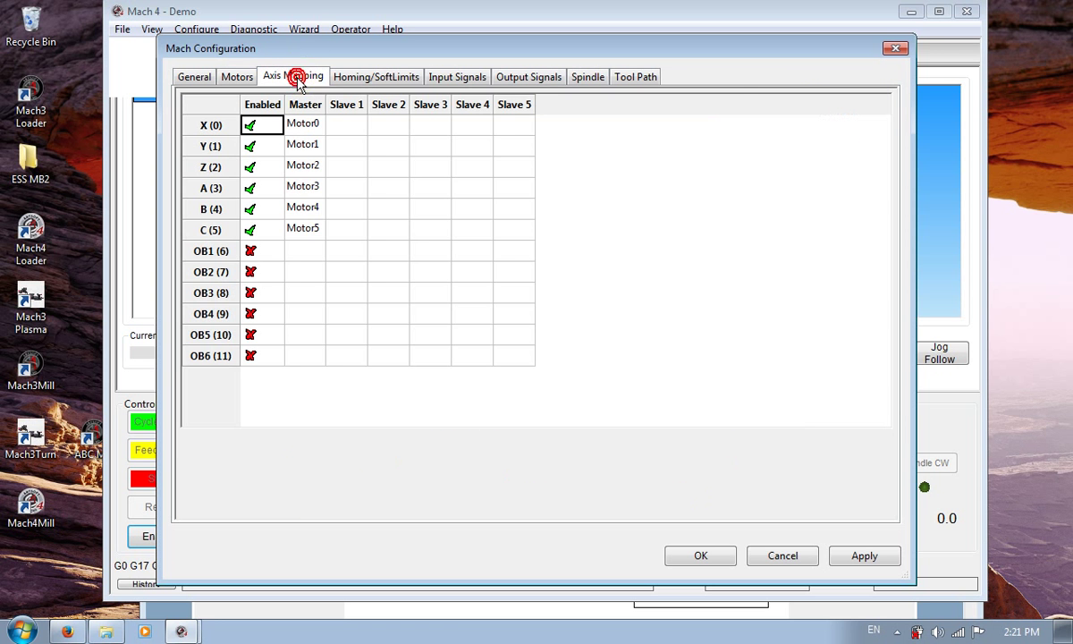
click(373, 78)
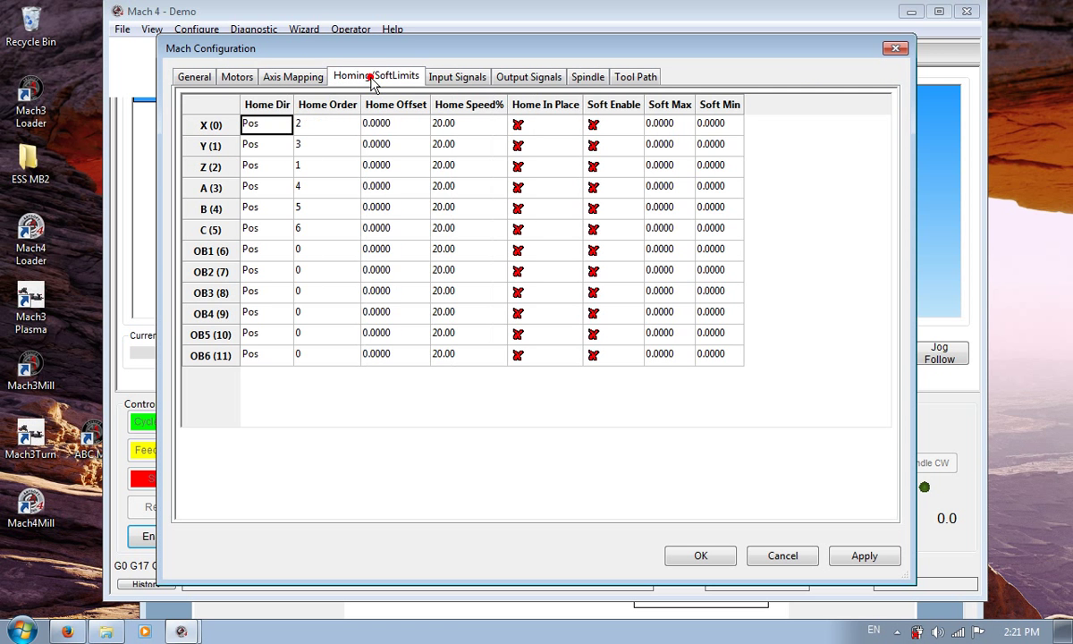
click(466, 79)
drag(885, 132, 879, 109)
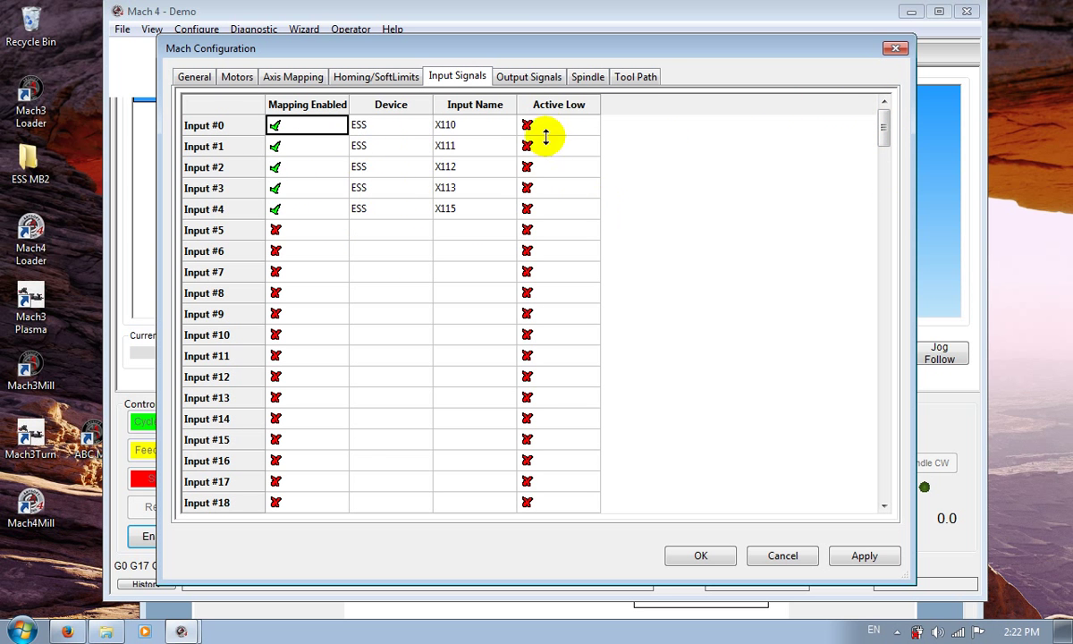
click(534, 79)
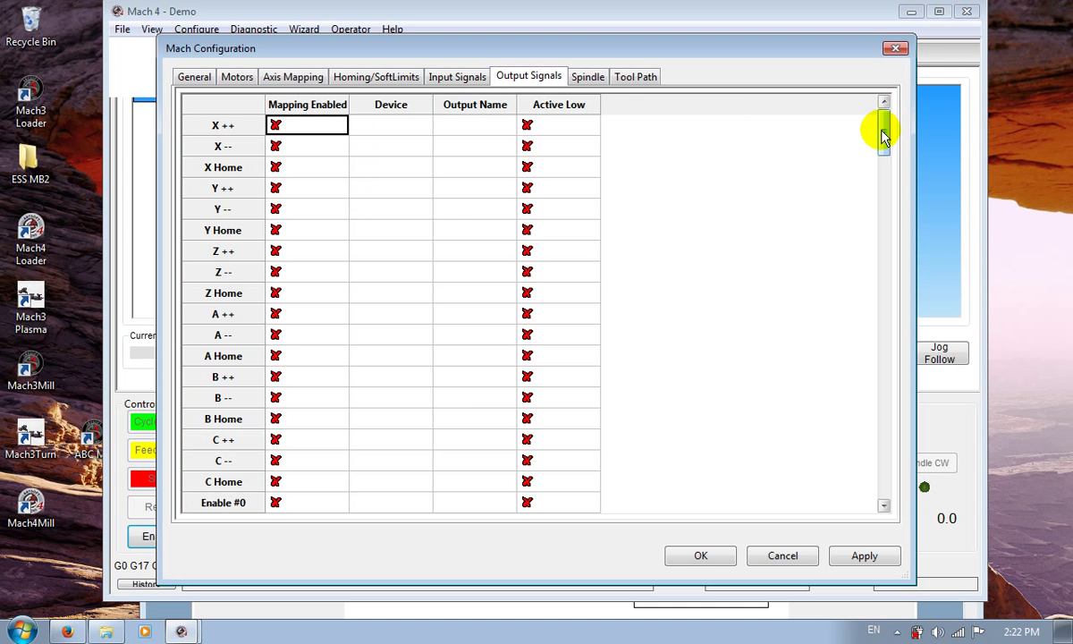
drag(885, 154, 822, 139)
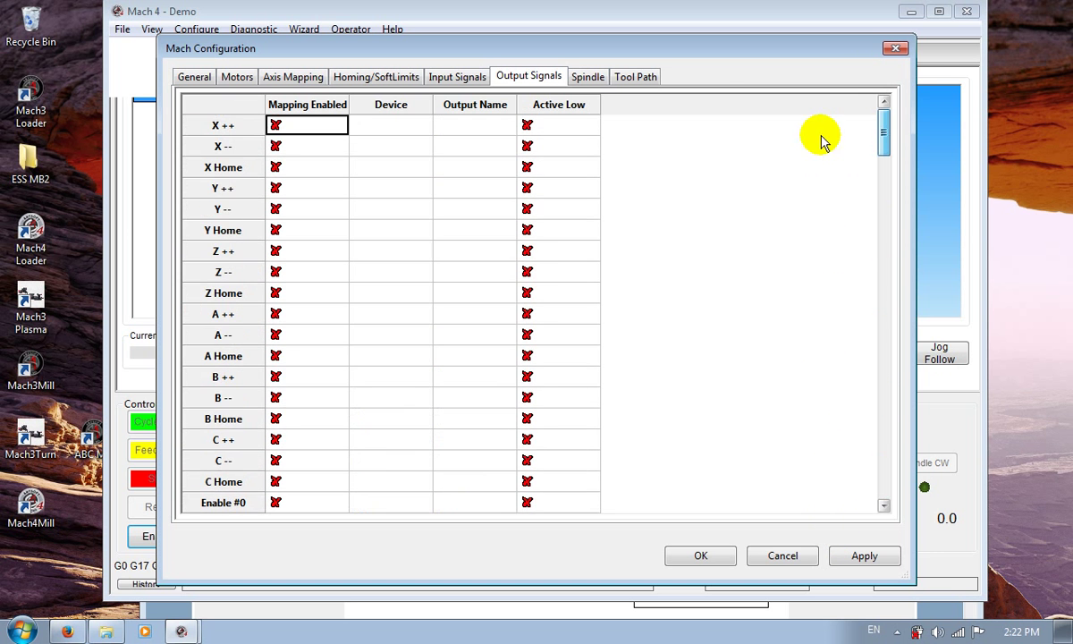
click(587, 77)
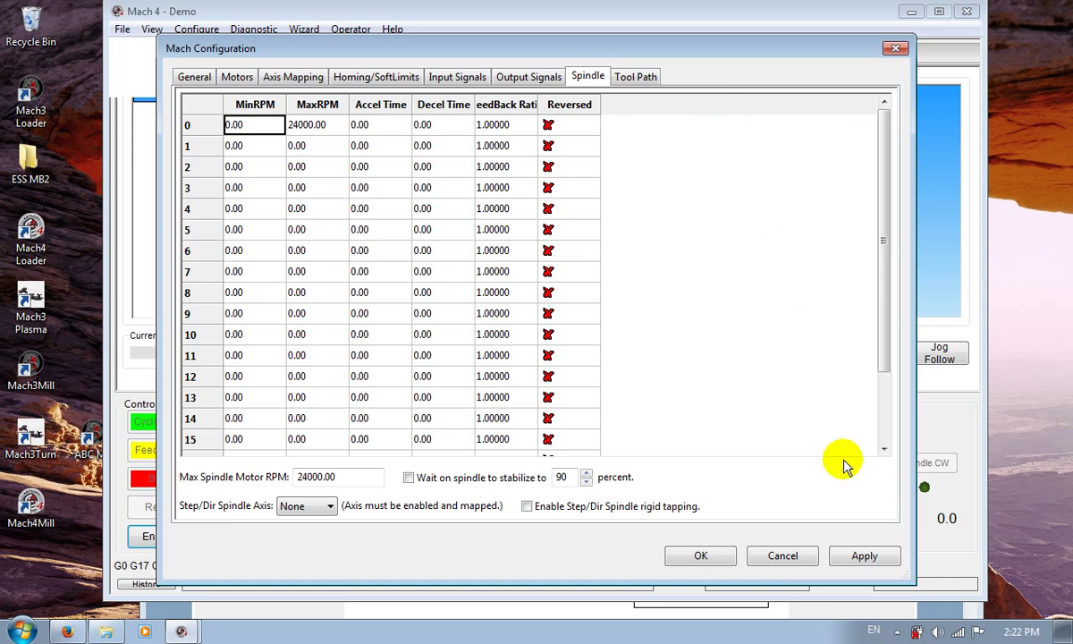
click(783, 555)
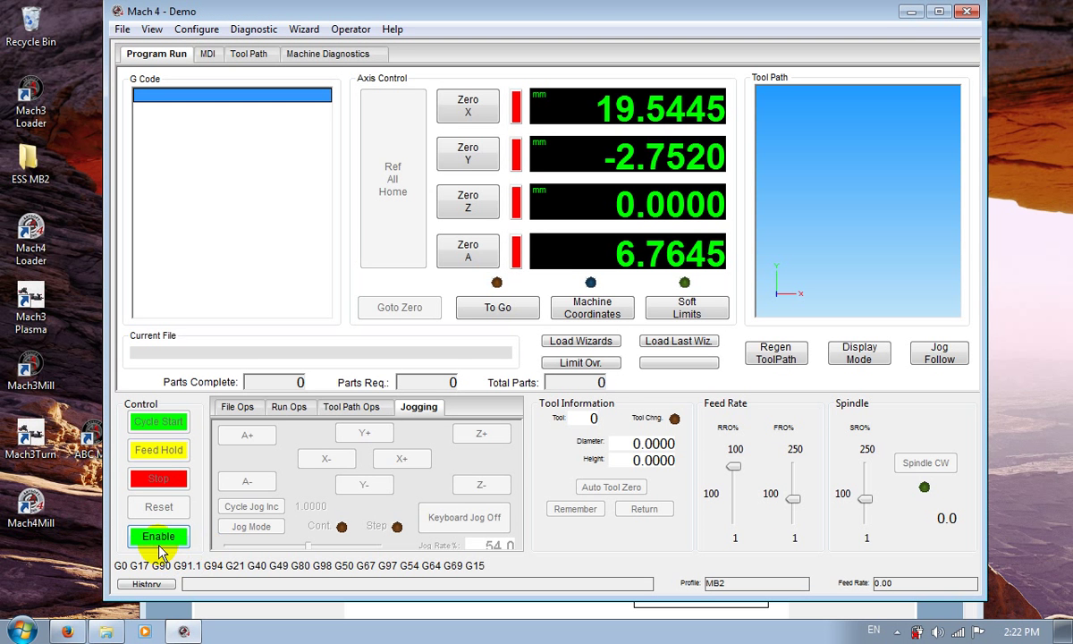
Enable the machine, and load and run the G-code file roadrunner.tap
click(161, 539)
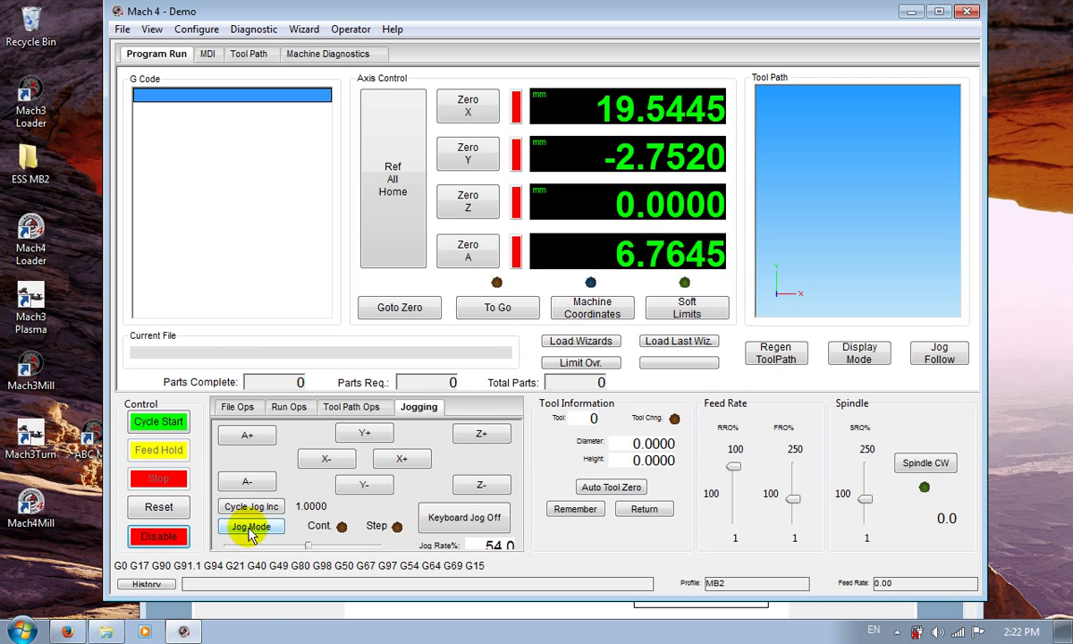
click(240, 408)
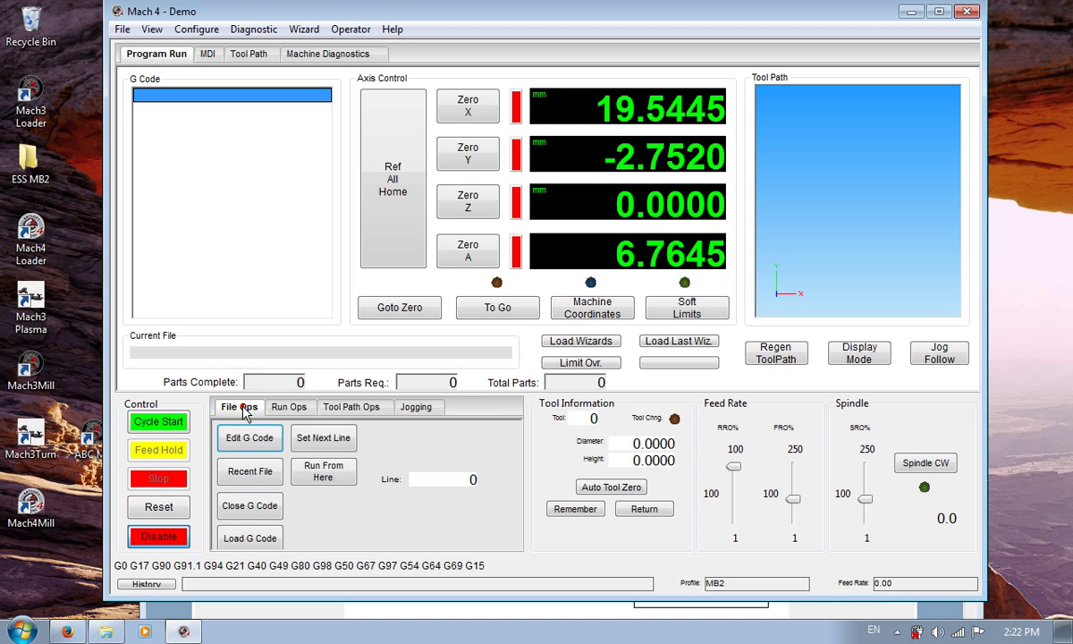
click(275, 537)
double_click(414, 223)
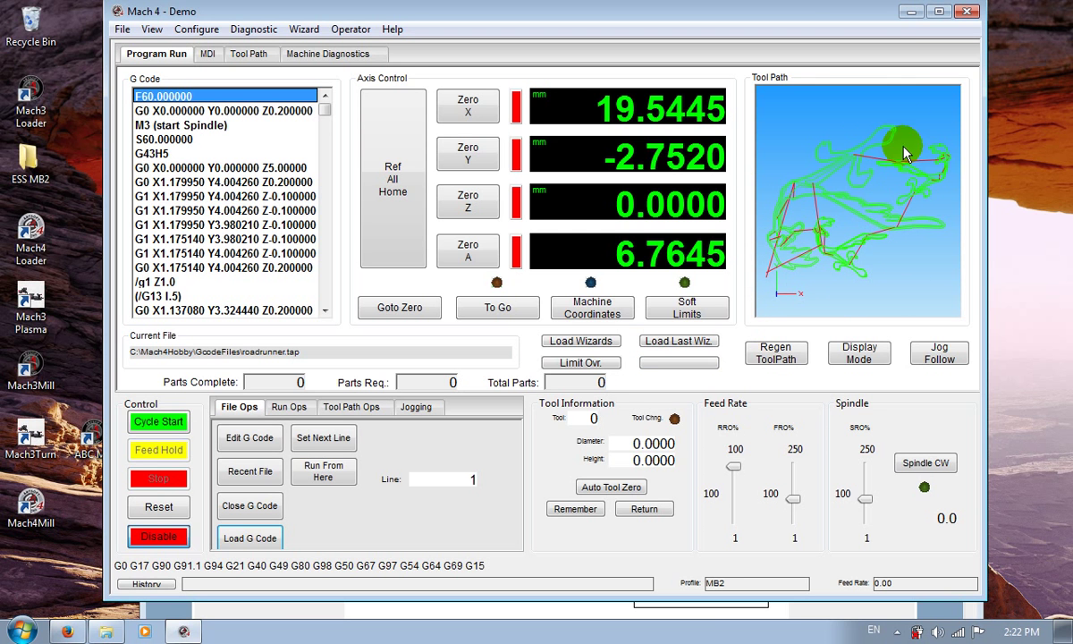
click(178, 424)
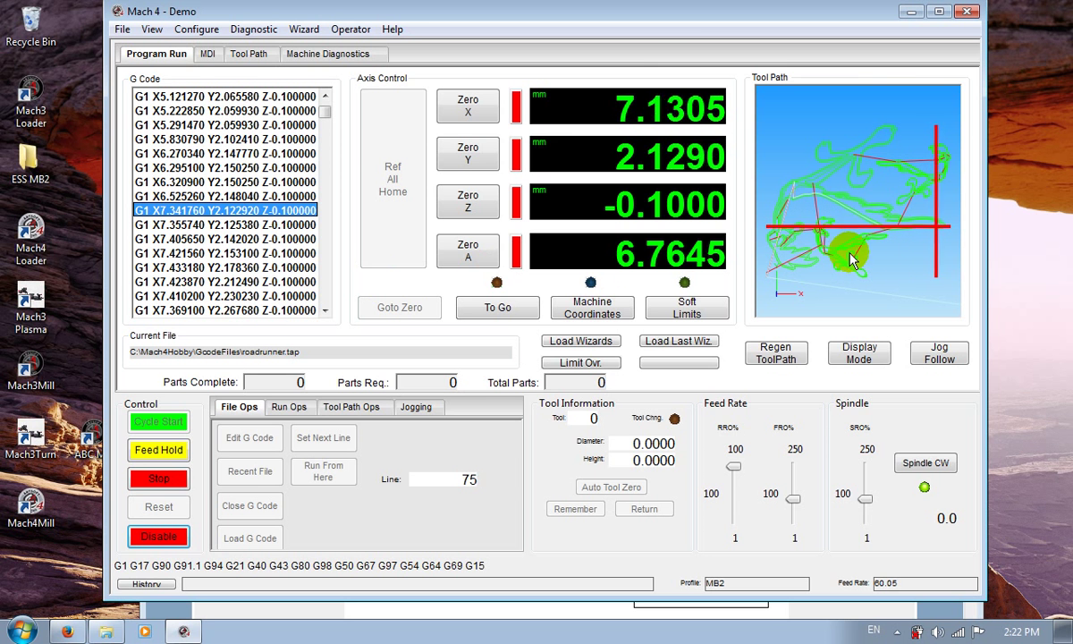
Inspect the running tool path from several angles in the MDI and Tool Path views, and check the I/O status in Machine Diagnostics
click(207, 52)
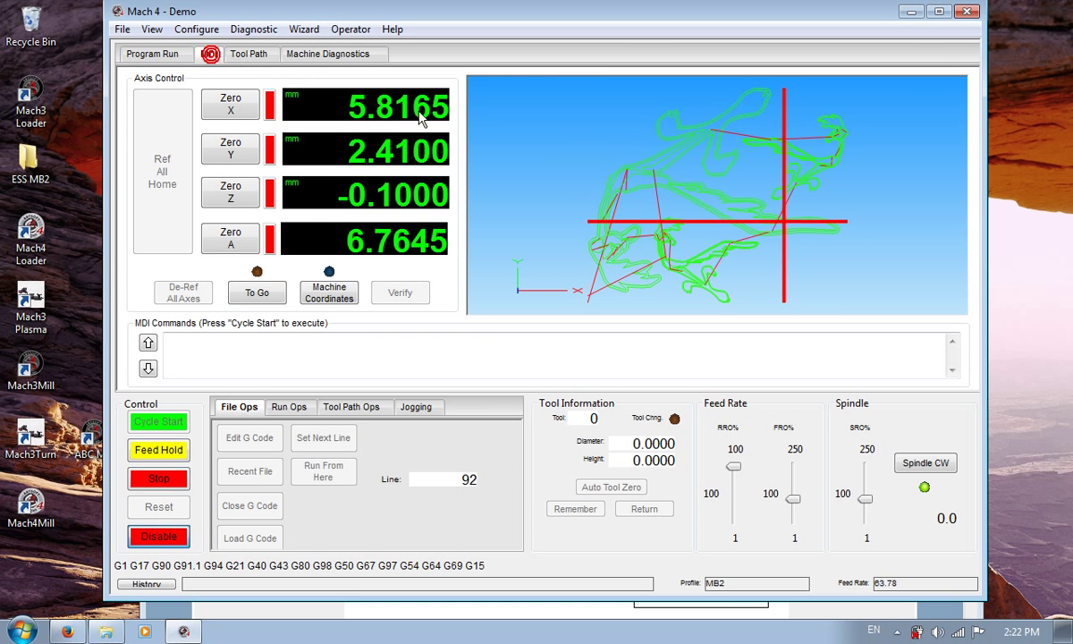
drag(678, 271, 572, 249)
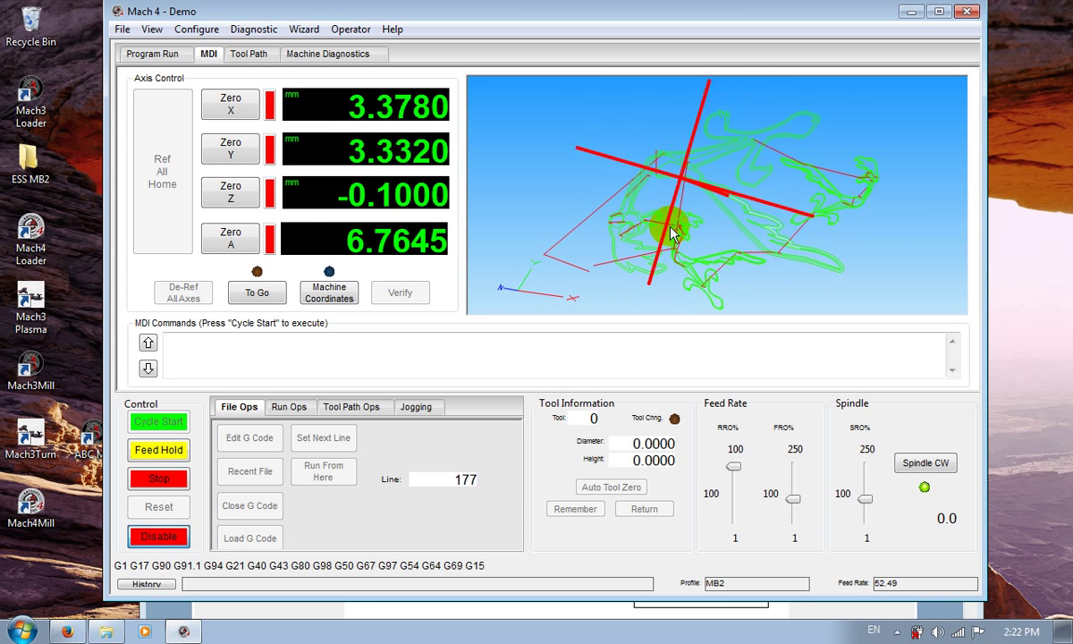
click(251, 54)
drag(646, 292, 664, 310)
scroll(610, 294, down, 3)
scroll(616, 282, up, 3)
drag(617, 277, 465, 175)
click(351, 54)
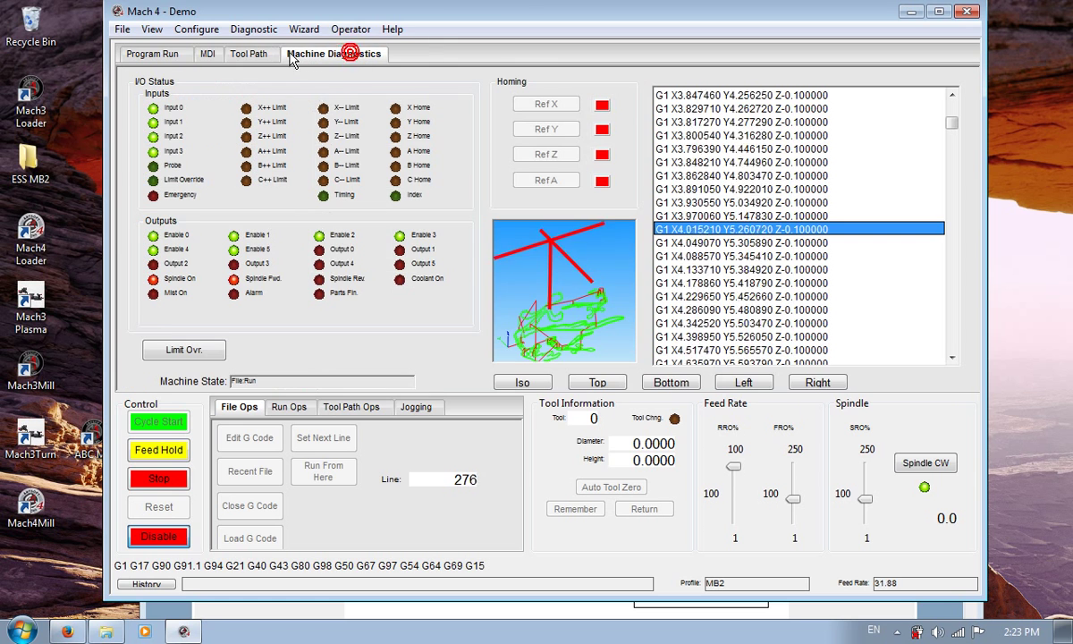
click(243, 54)
click(210, 55)
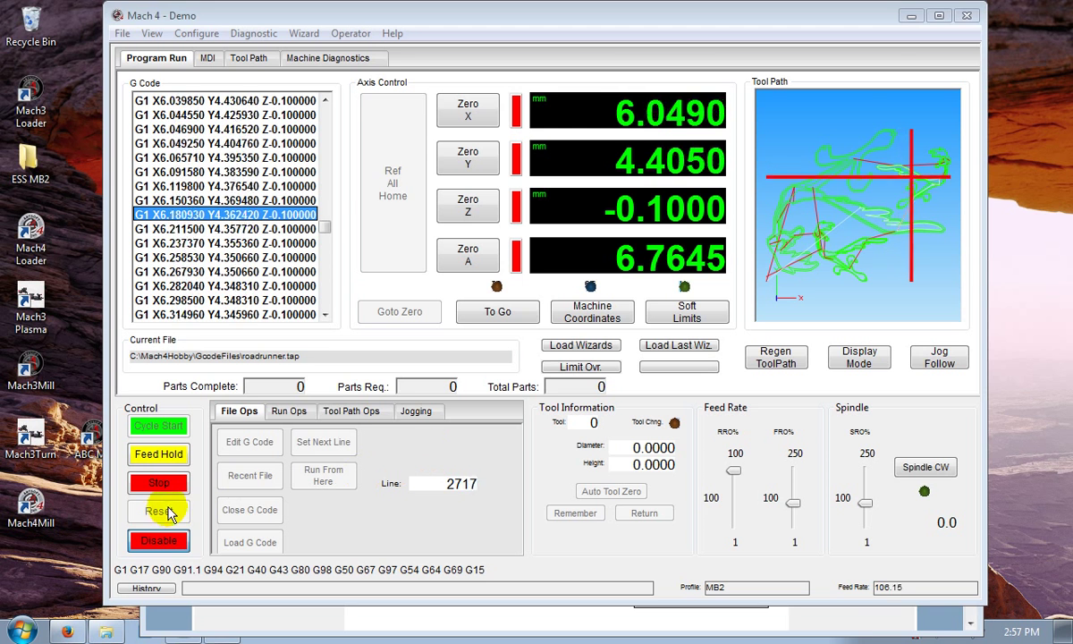
Stop the running G-code program and disable the machine
click(158, 483)
click(158, 540)
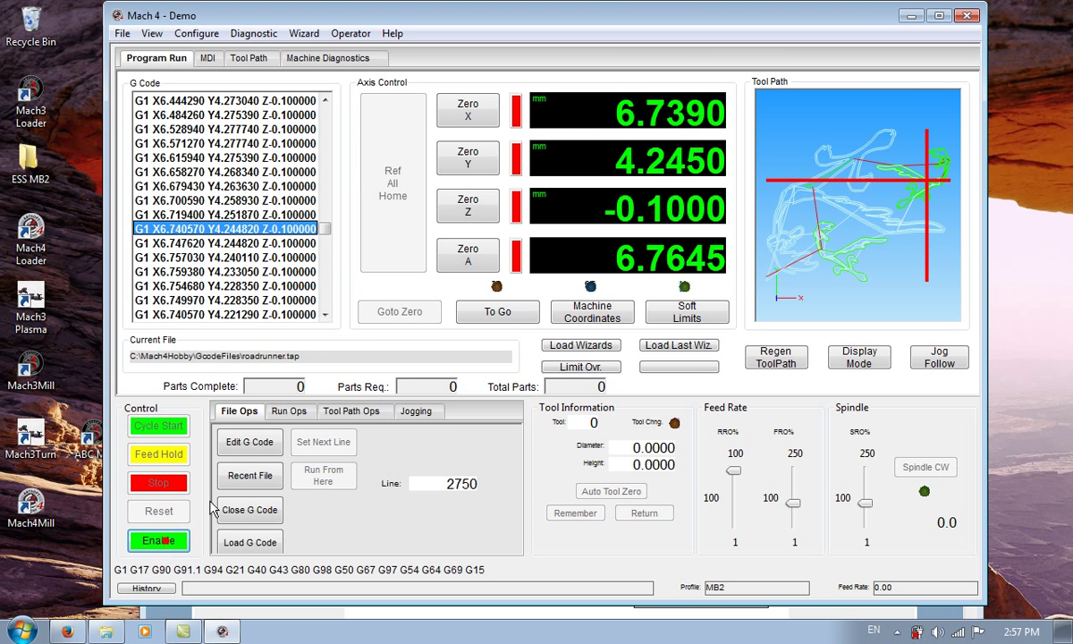
Exit Mach 4 and make a copy of the Mach4Mill shortcut on the desktop
click(969, 17)
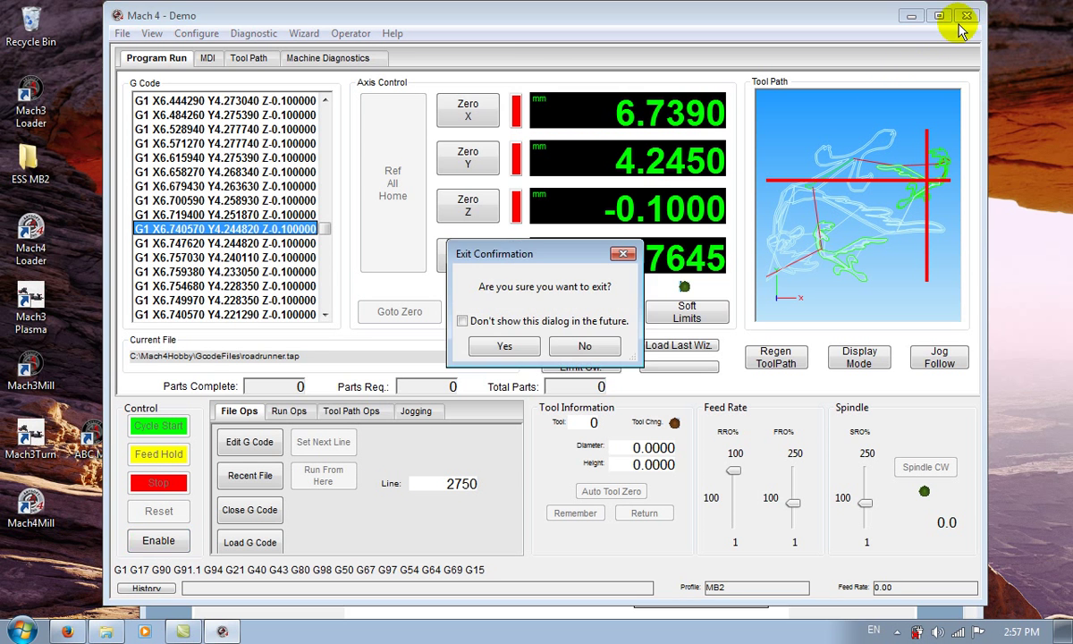
click(506, 346)
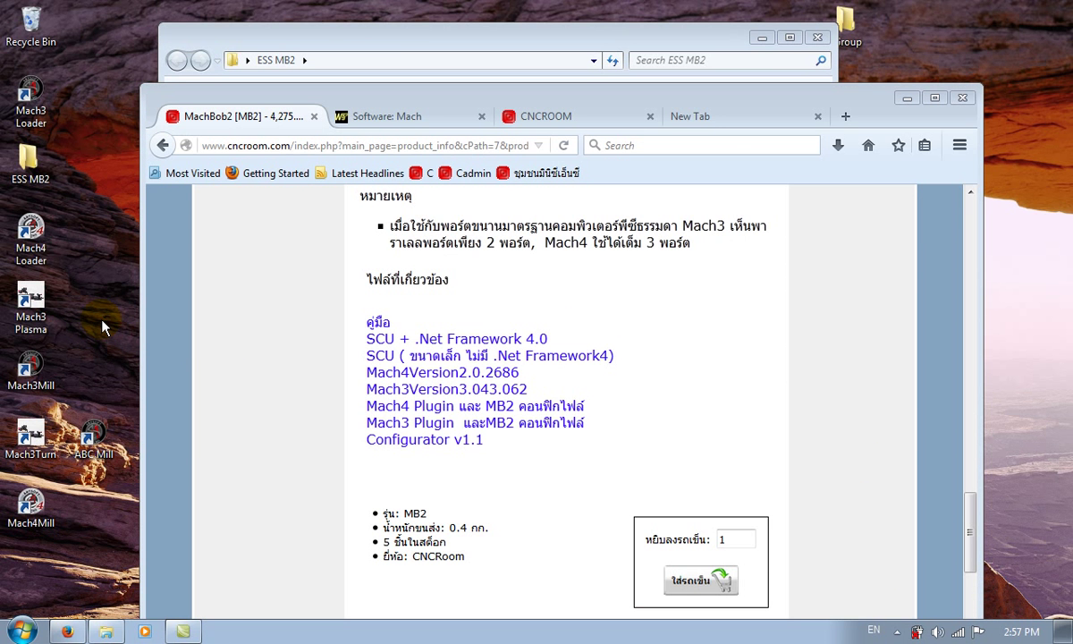
double_click(51, 517)
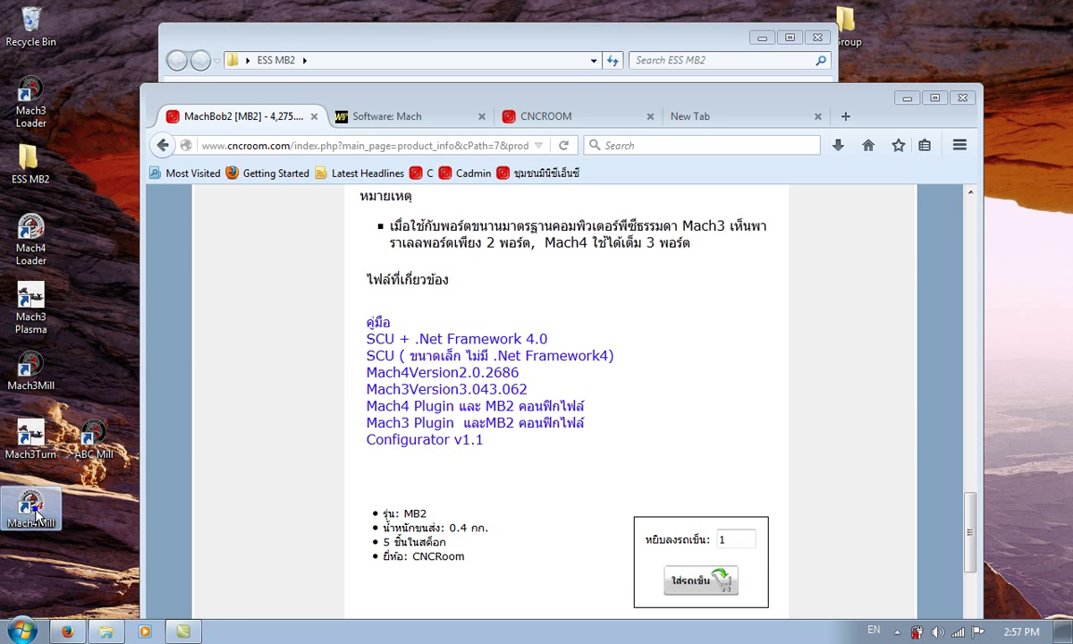
right_click(37, 514)
click(107, 372)
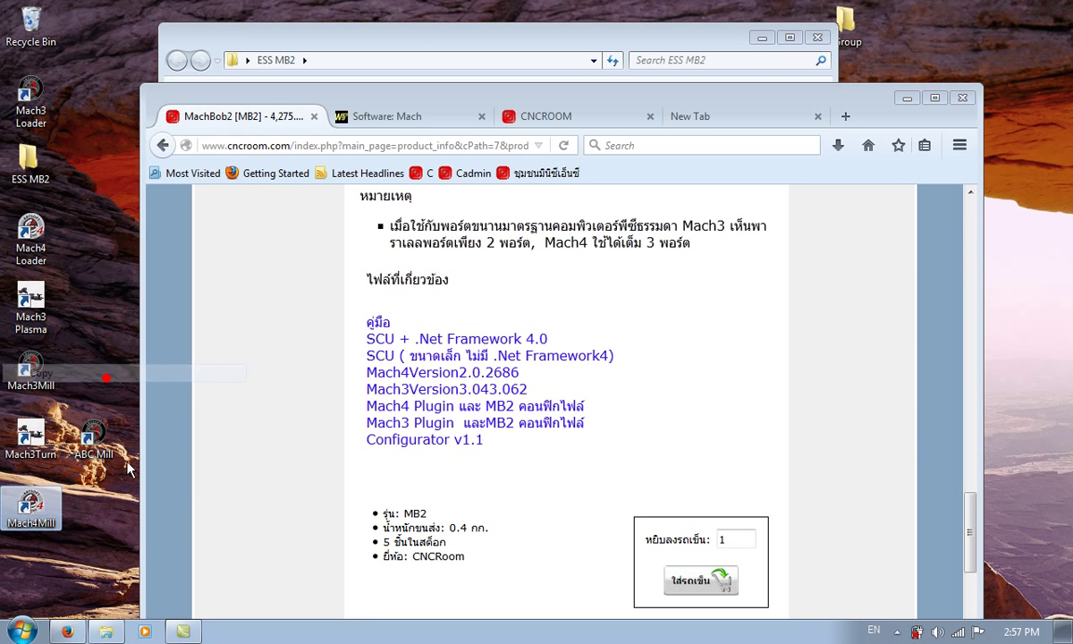
click(93, 514)
right_click(89, 505)
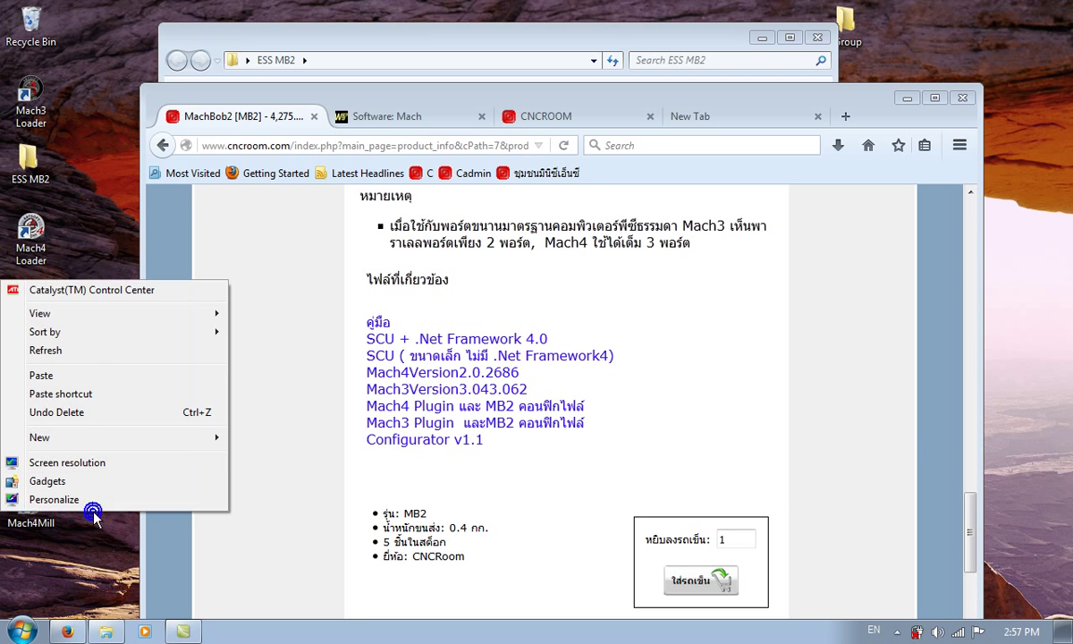
click(70, 383)
Set the copied shortcut's target to C:\Mach4Hobby\Mach4GUI.exe /p MB2 and rename the shortcut ABCD Mill
right_click(95, 527)
click(89, 506)
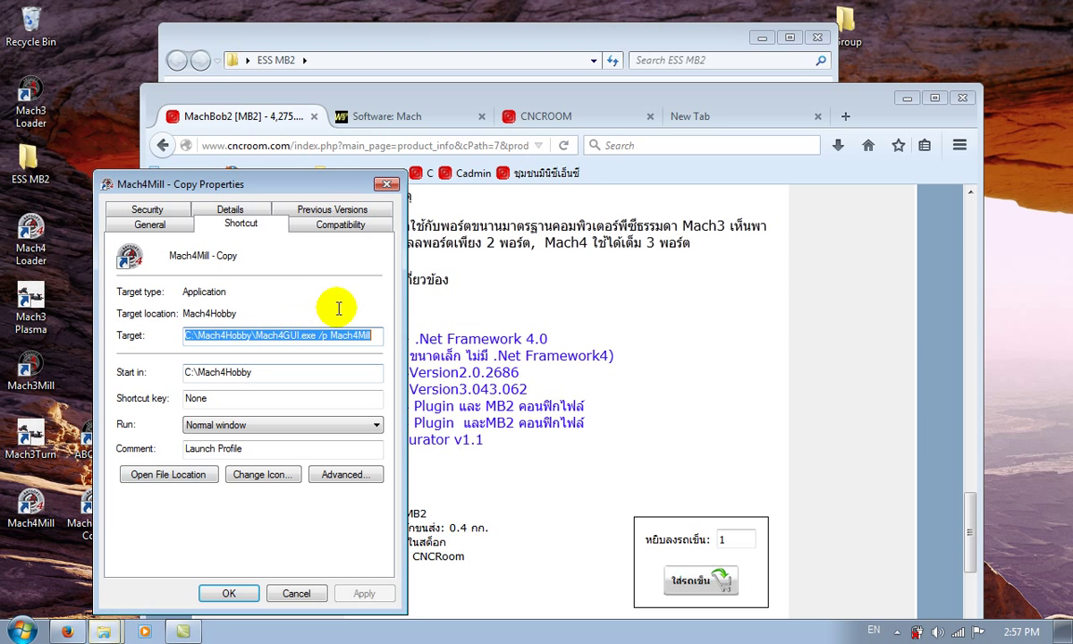
click(359, 335)
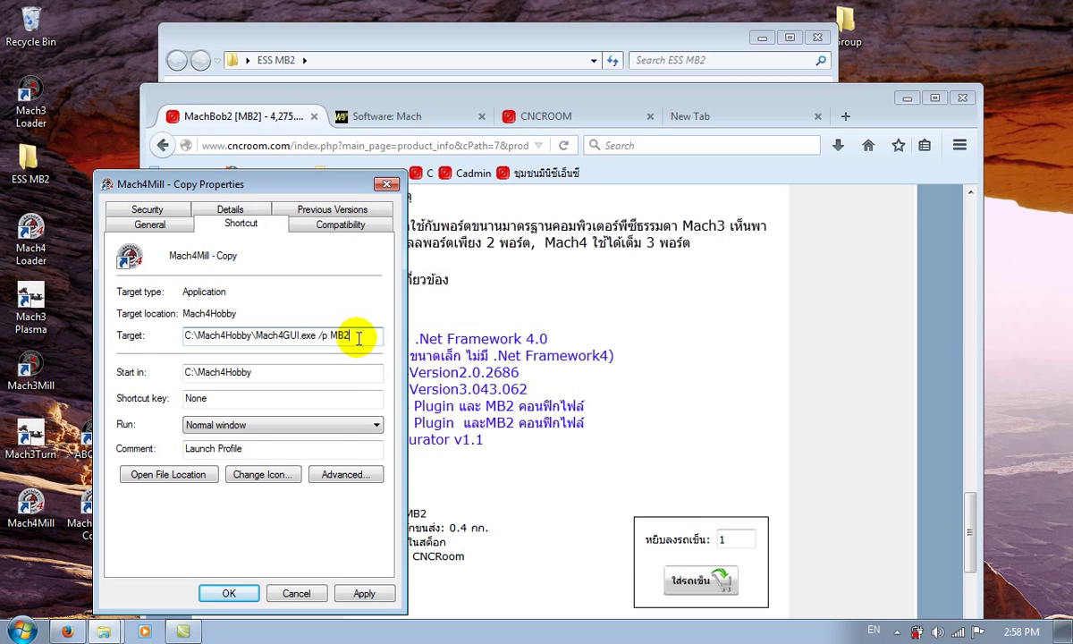
click(149, 222)
drag(203, 256, 255, 253)
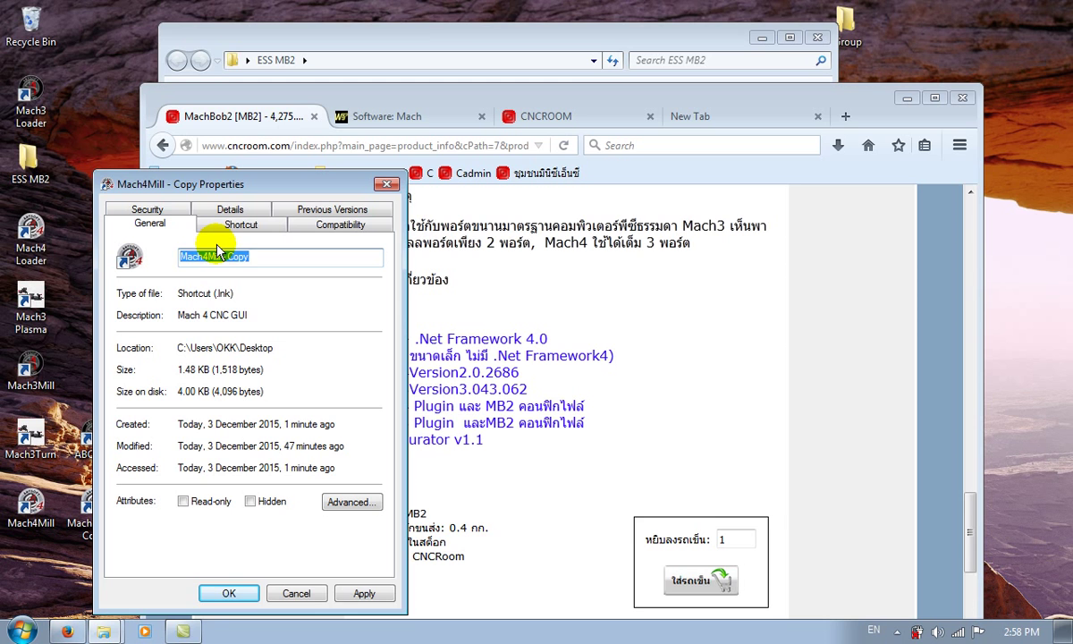
text(a)
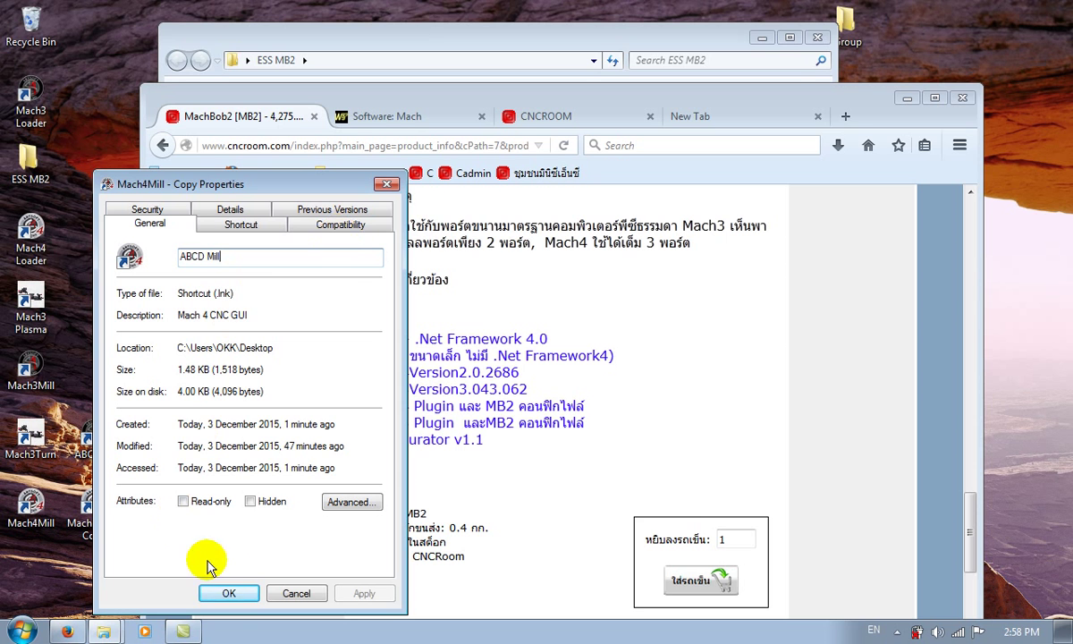
click(229, 593)
Try to launch the ABCD Mill shortcut, and end the leftover Mach4GUI.exe process in Task Manager
double_click(102, 513)
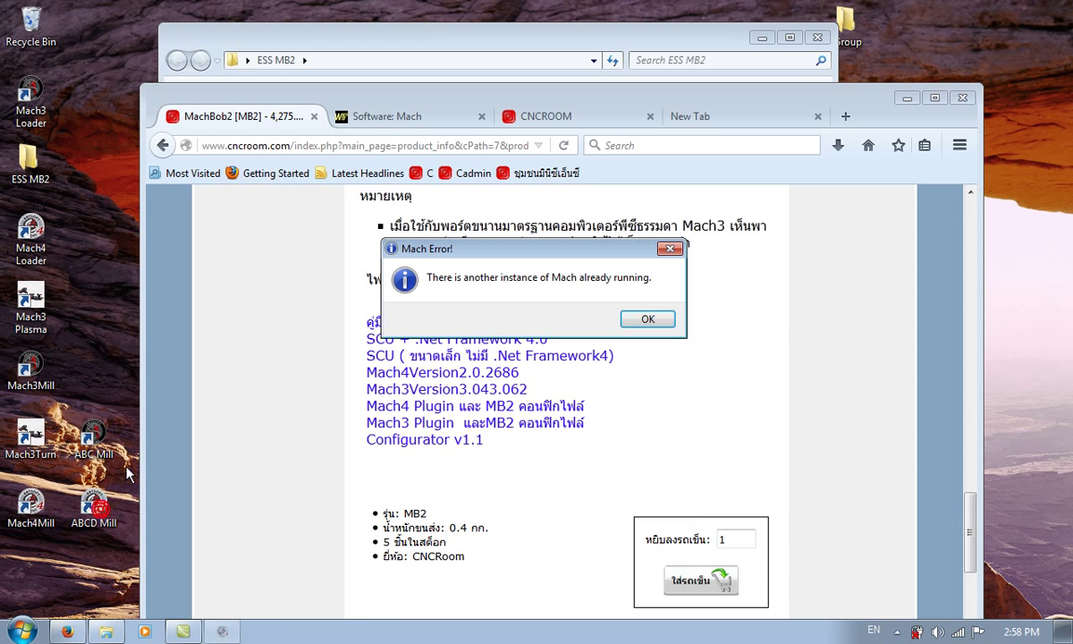
click(645, 318)
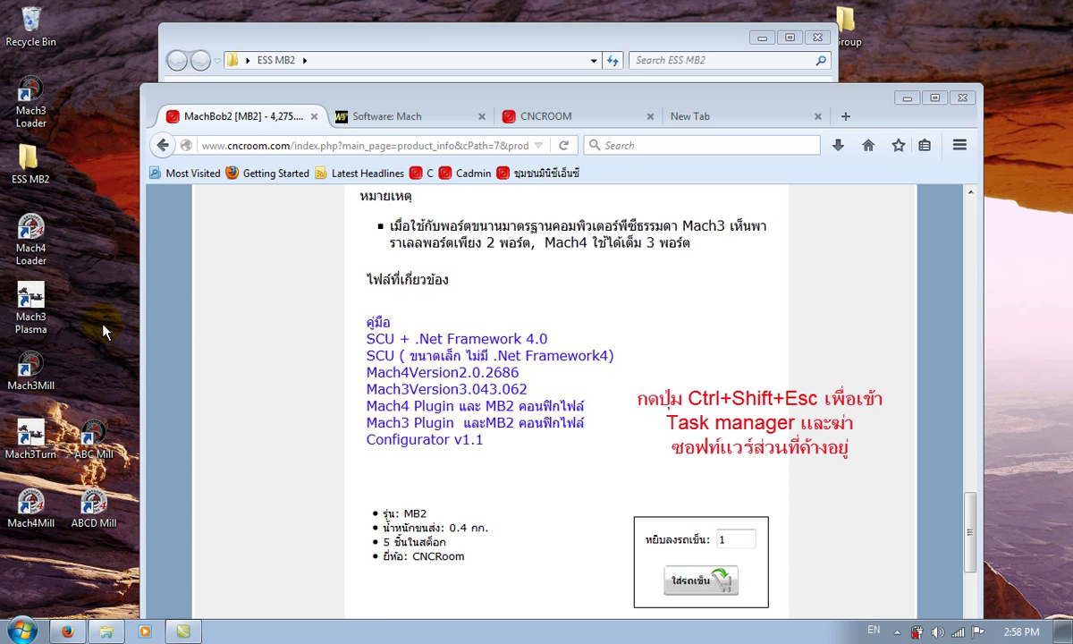
key(ctrl+shift+Escape)
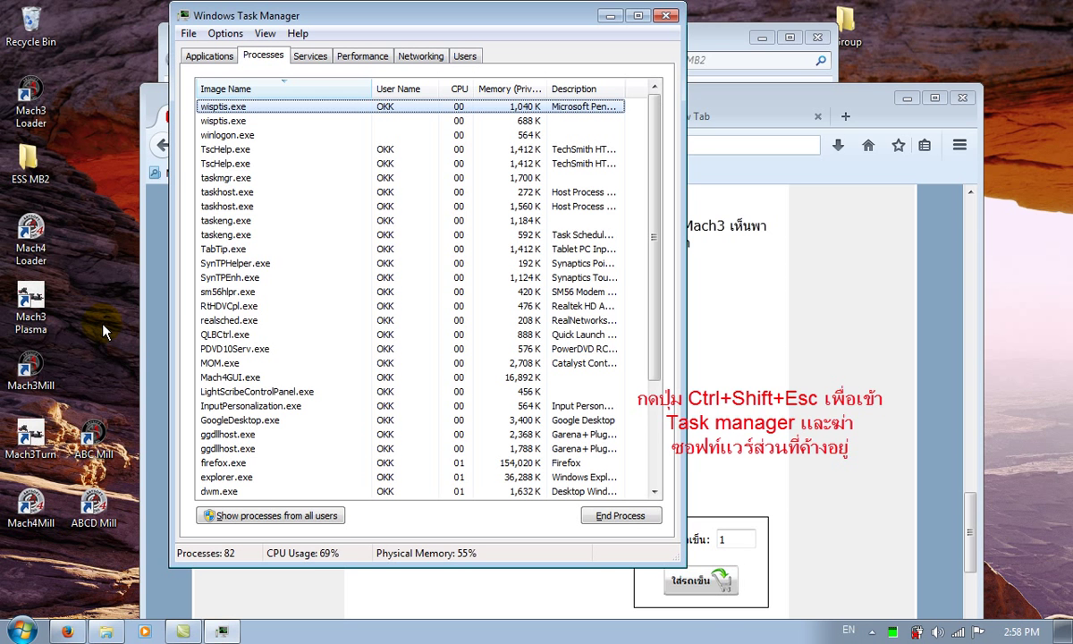
click(233, 376)
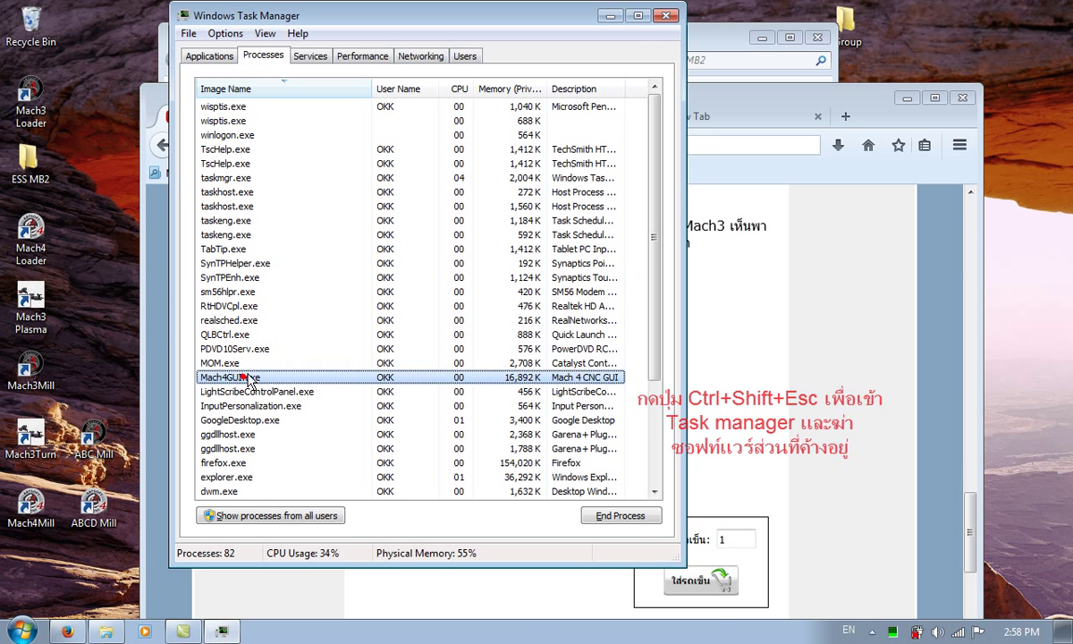
click(620, 515)
click(541, 339)
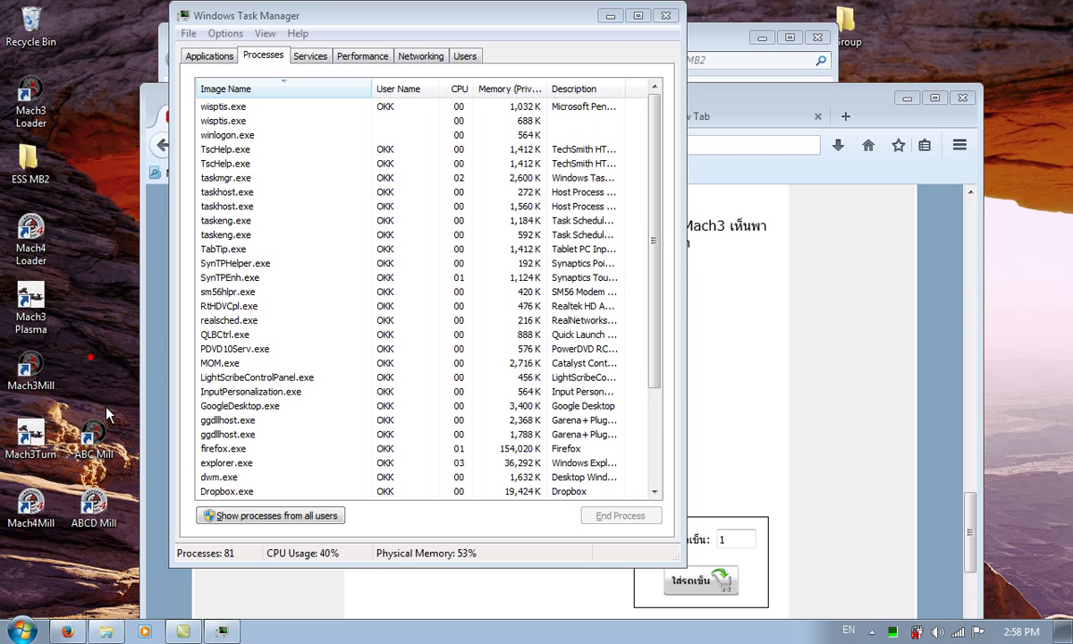
Start Mach 4 with the ABCD Mill shortcut and close Task Manager
double_click(99, 511)
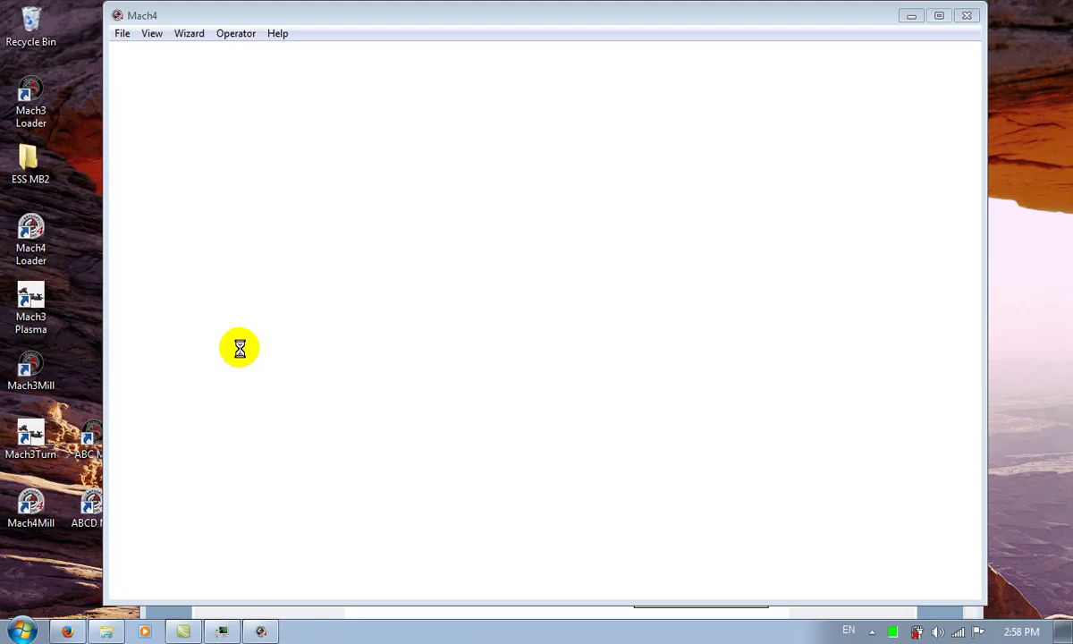
click(224, 633)
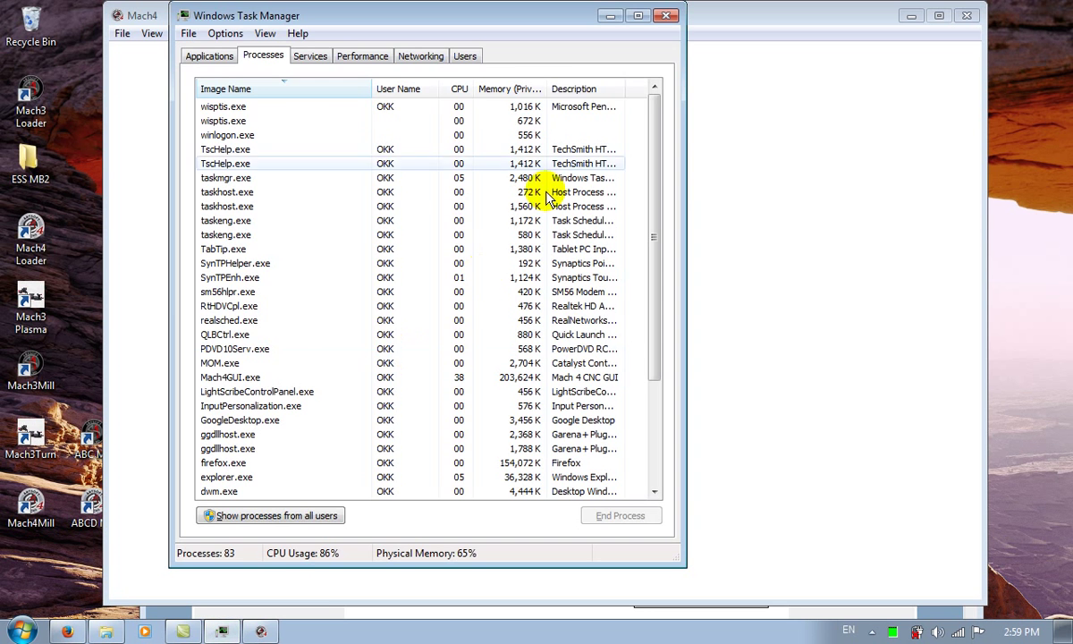
click(669, 17)
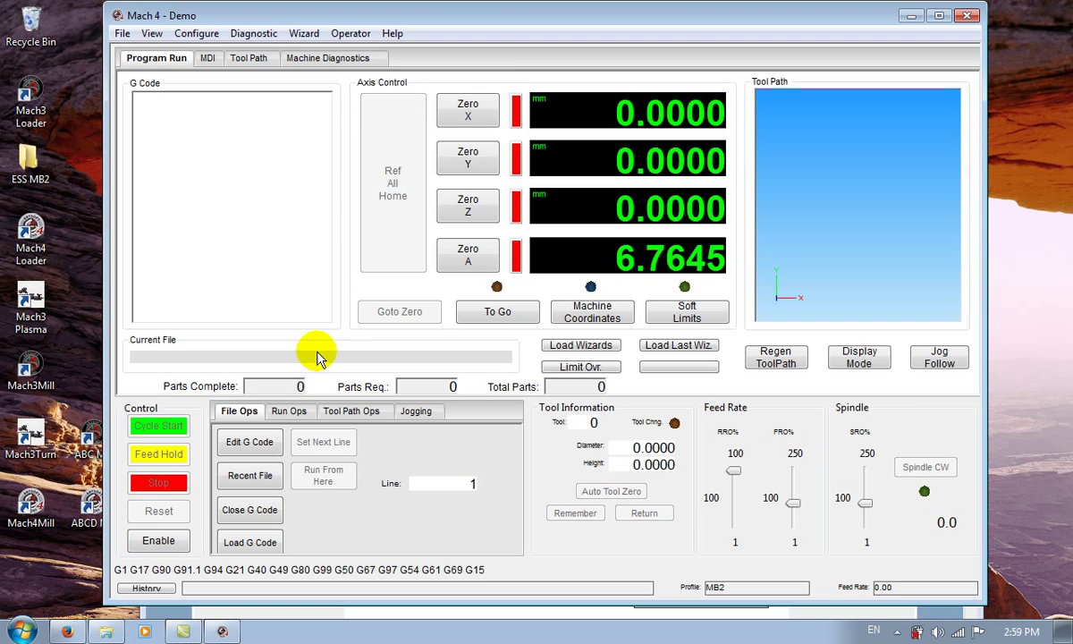
Enable the machine in the newly started Mach 4 session
click(160, 540)
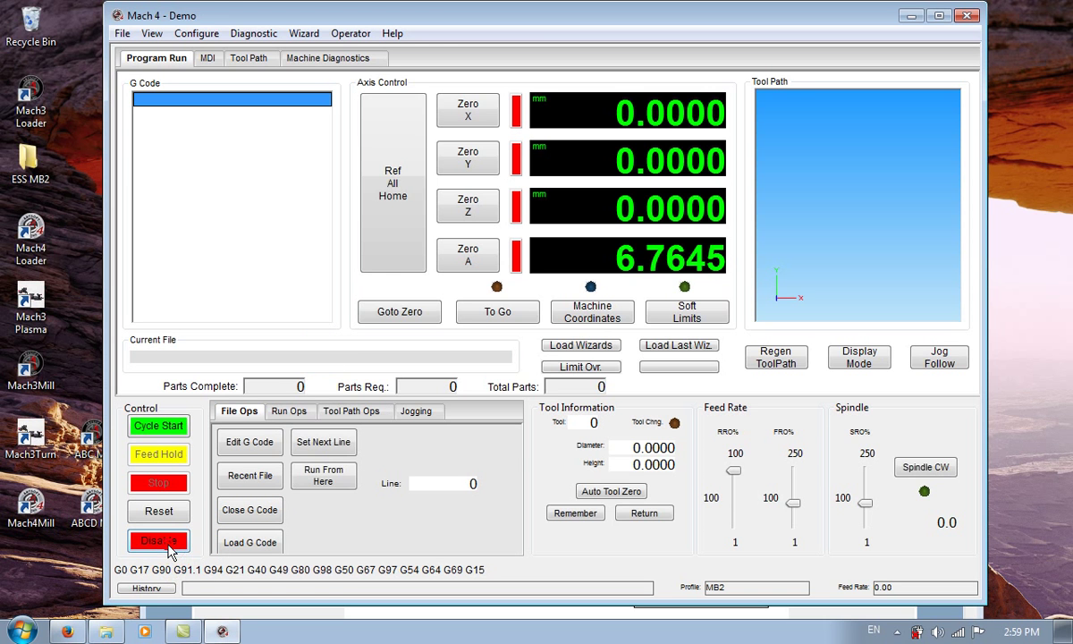
click(166, 542)
click(166, 542)
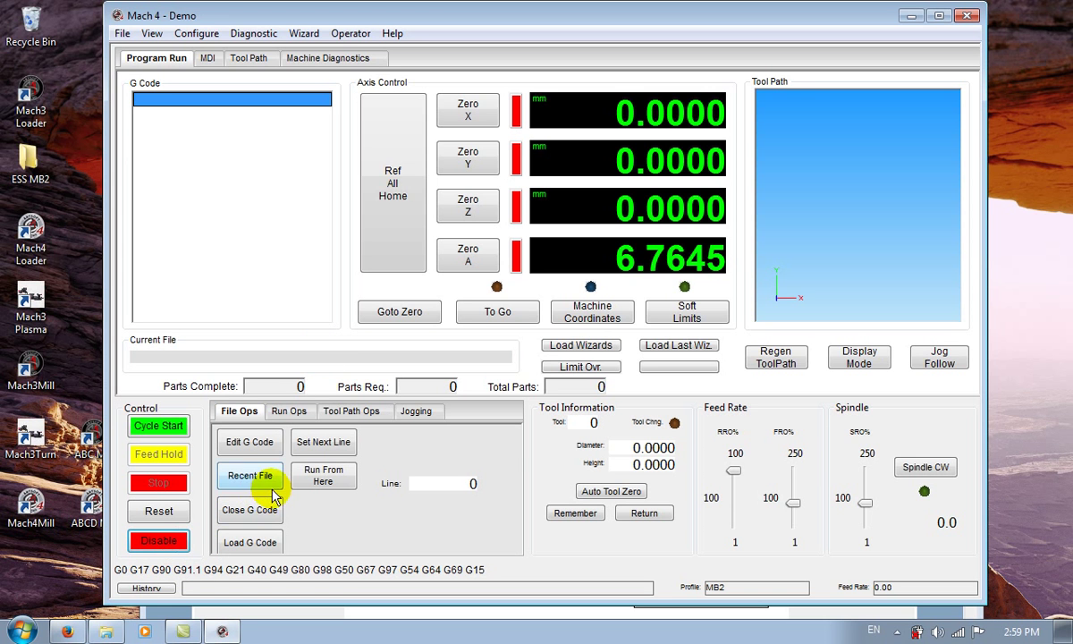
Load roadrunner.tap from the recent files and run it, moving the window aside to uncover the desktop shortcuts
click(250, 475)
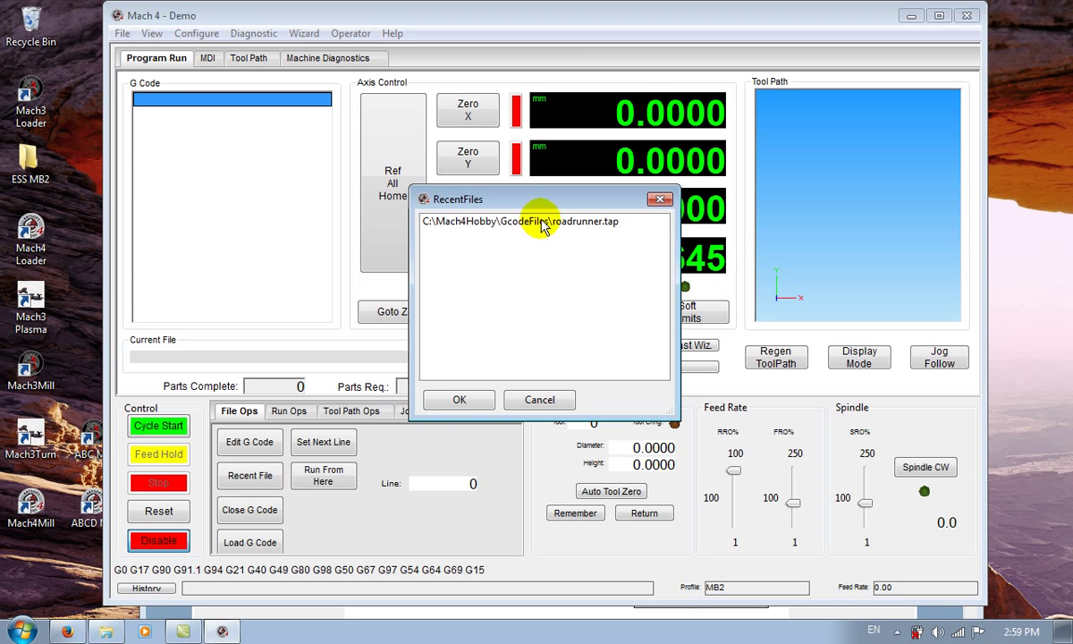
double_click(514, 215)
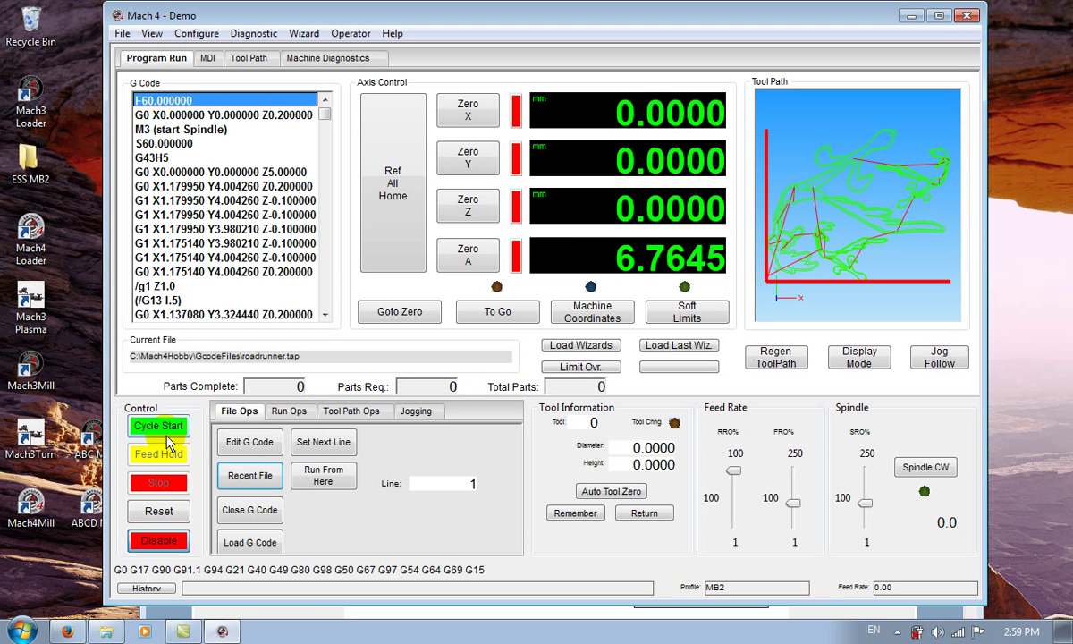
click(161, 426)
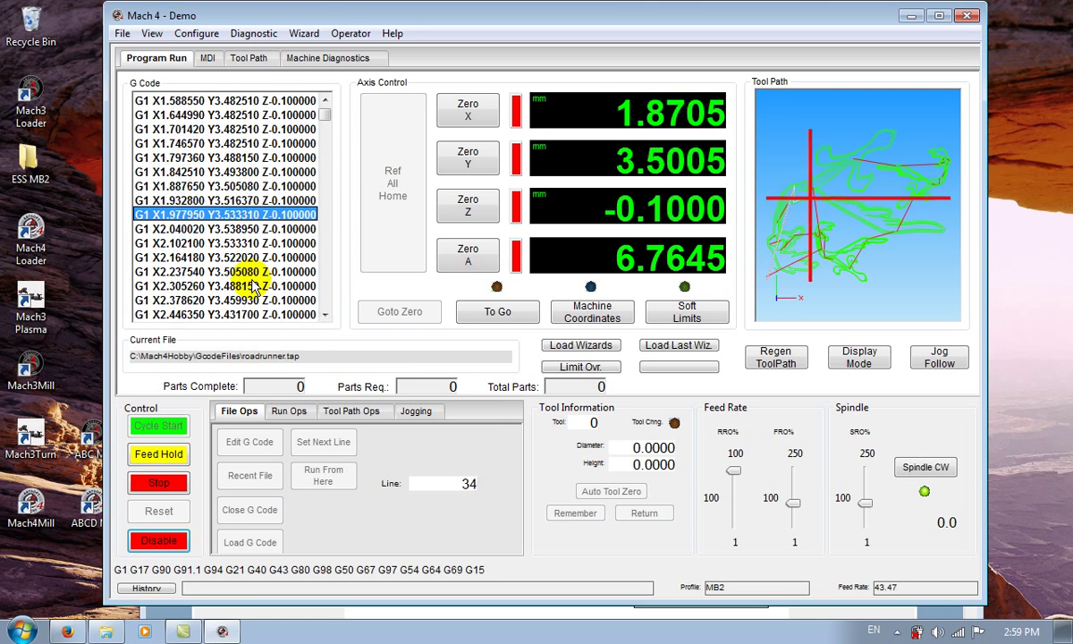
drag(335, 15, 406, 12)
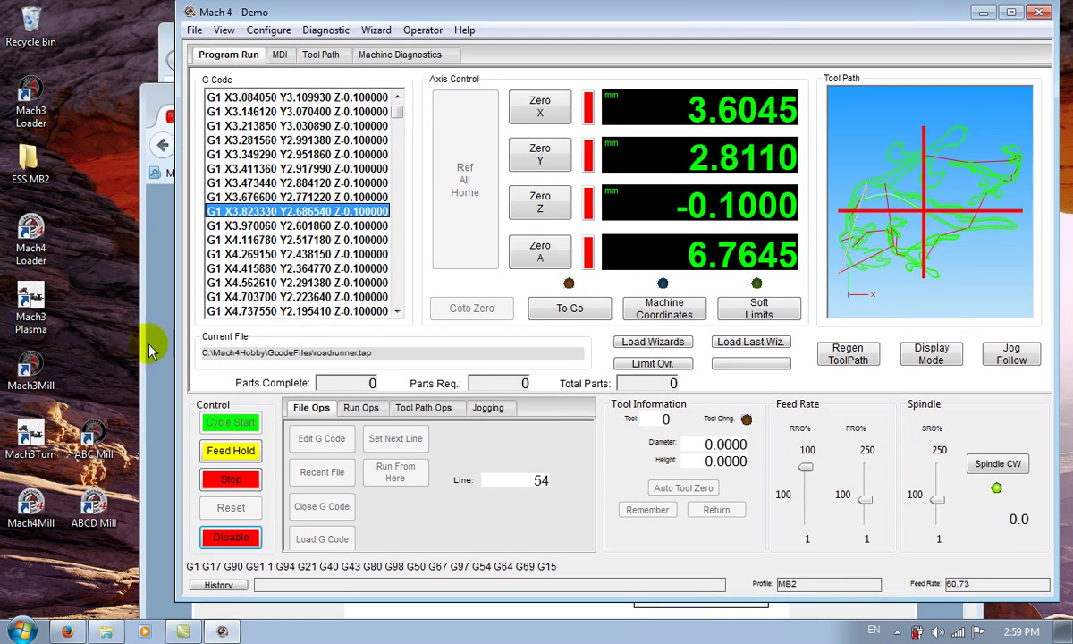